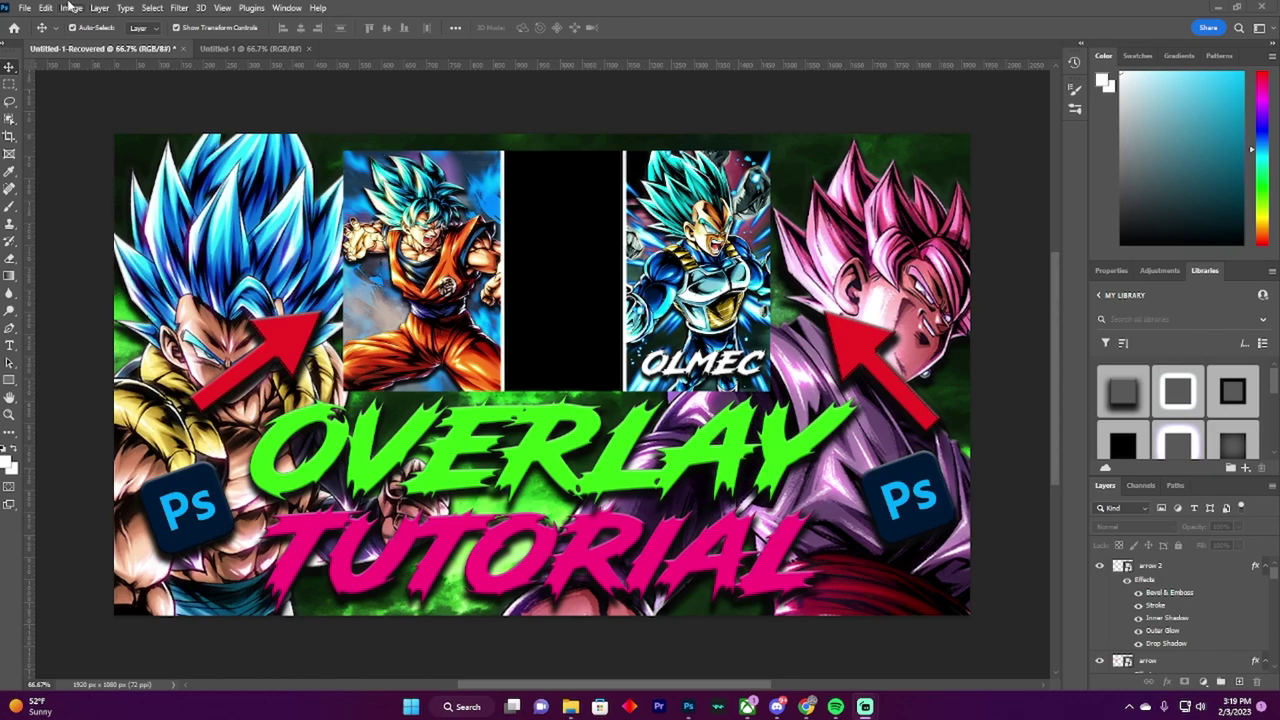
# Step: Open File > New to show the New Document dialog with the HDTV 1080p preset
pyautogui.click(27, 8)
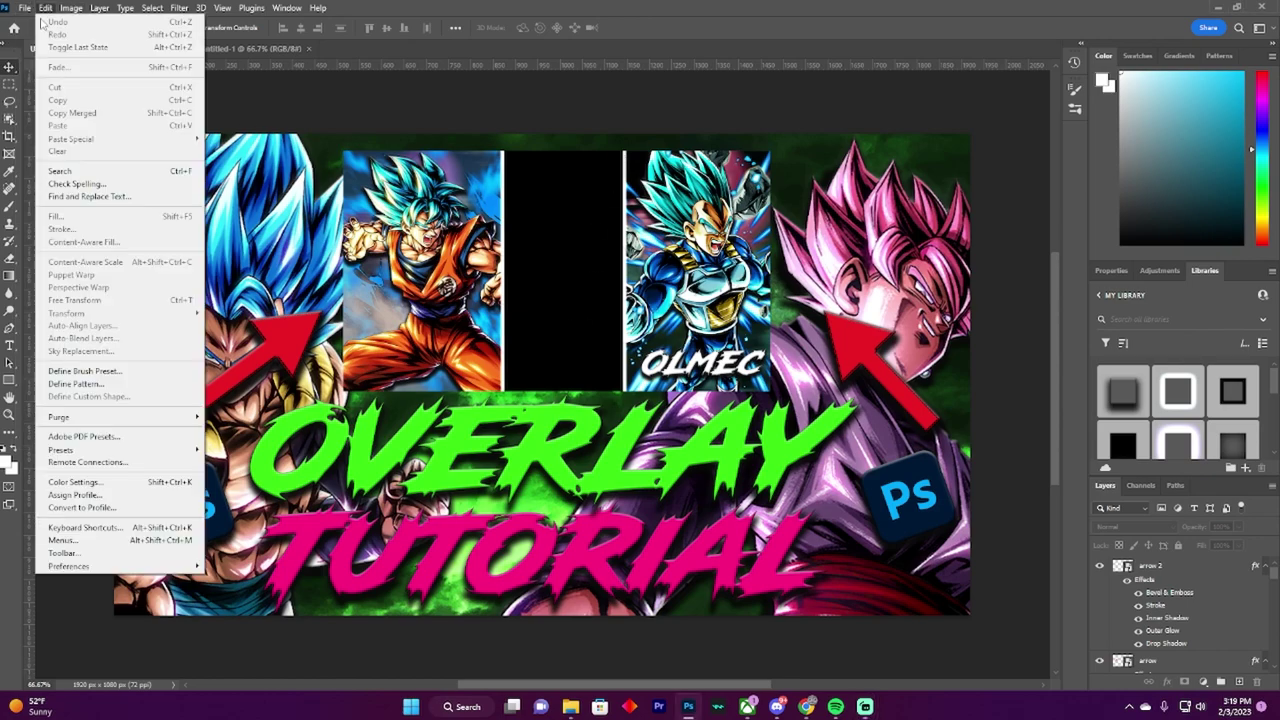
pyautogui.click(36, 21)
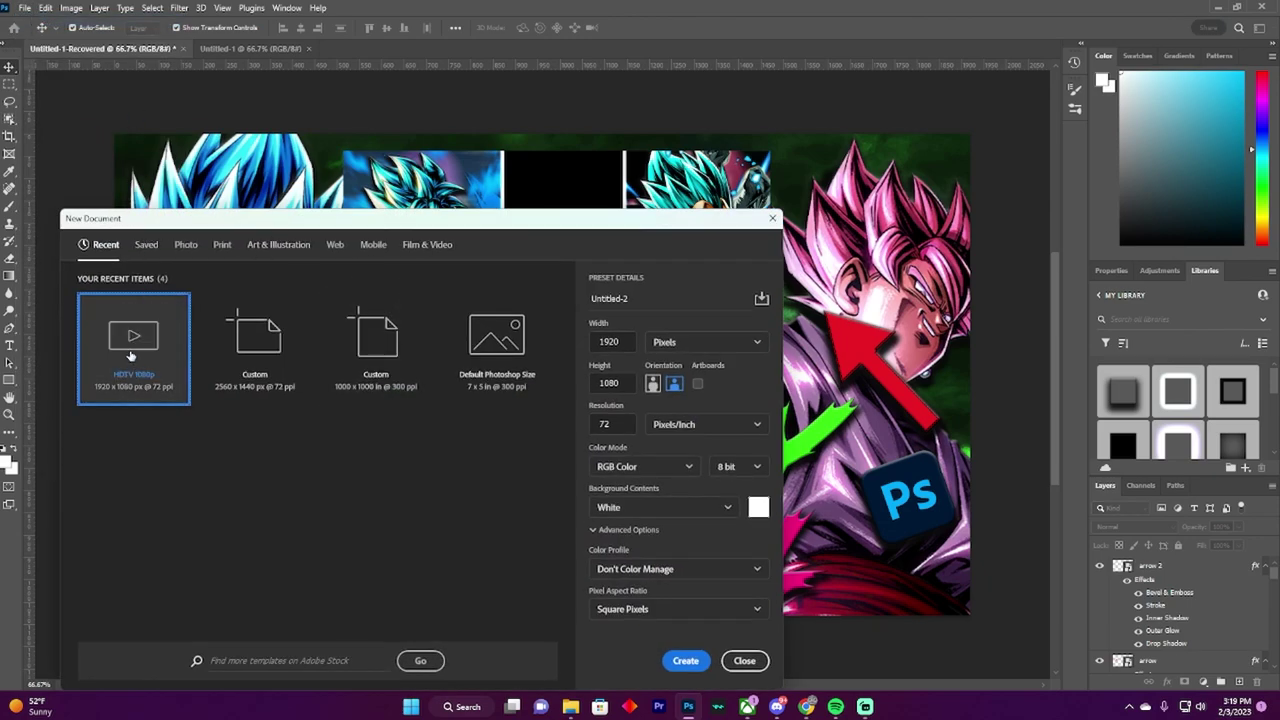
# Step: Browse the Film & Video presets, then close the dialog without creating a document
pyautogui.click(427, 244)
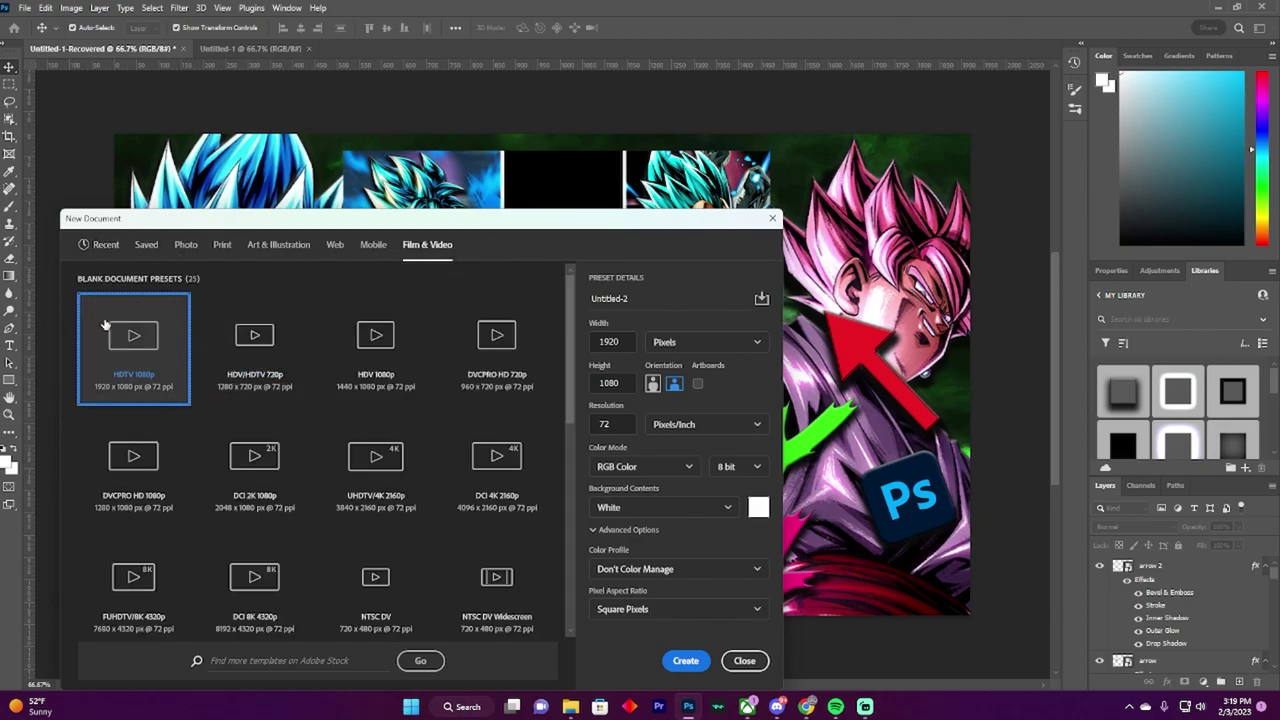
pyautogui.scroll(-4, 268, 417)
pyautogui.scroll(-1, 268, 420)
pyautogui.scroll(4, 268, 420)
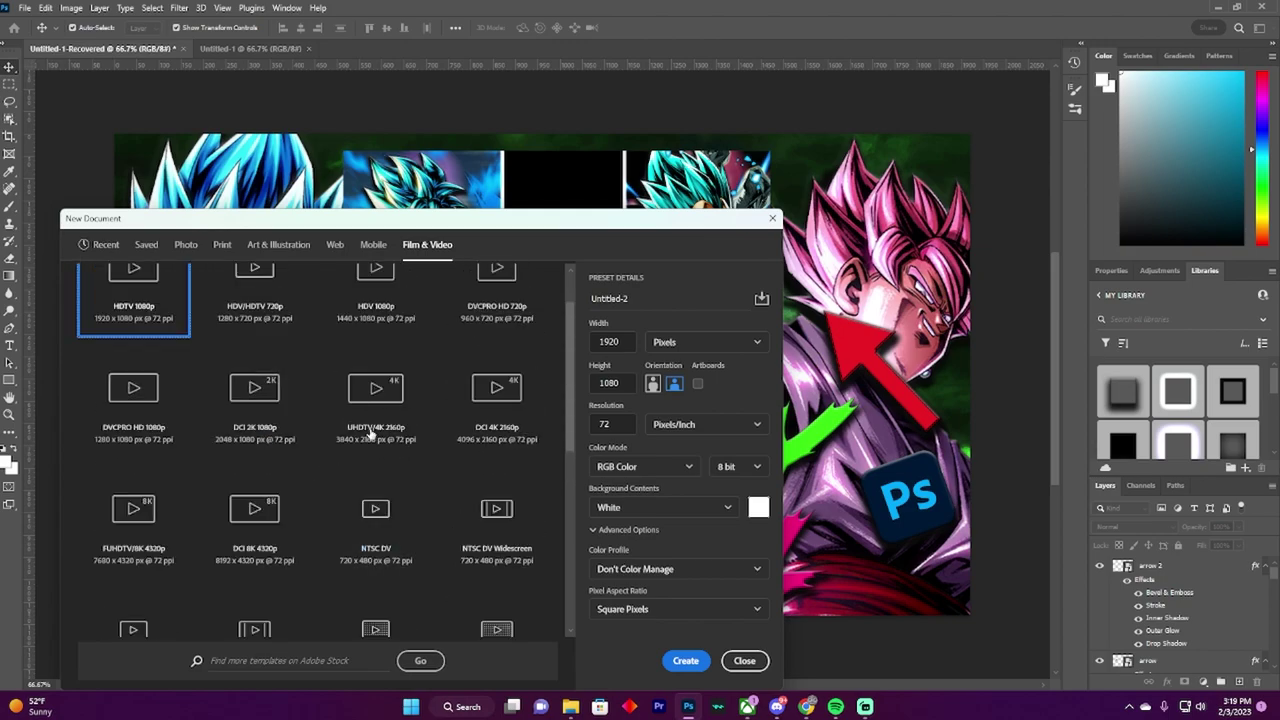
pyautogui.scroll(1, 378, 445)
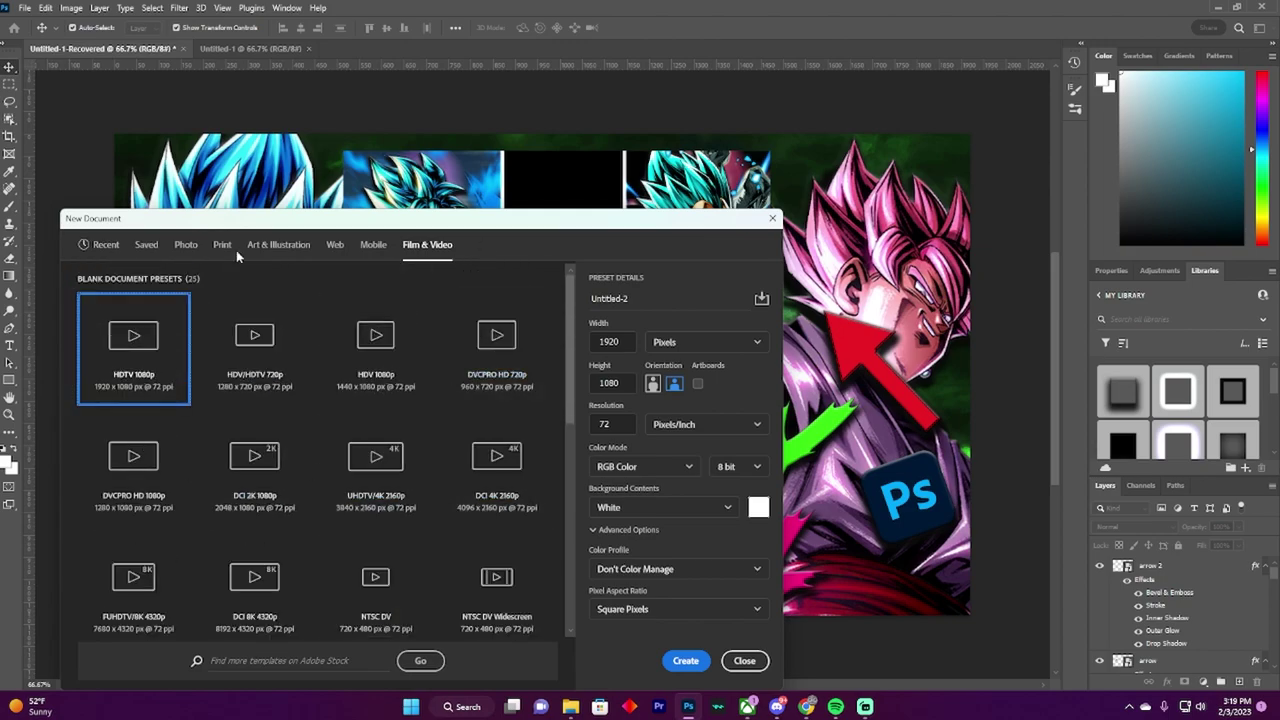
pyautogui.click(748, 660)
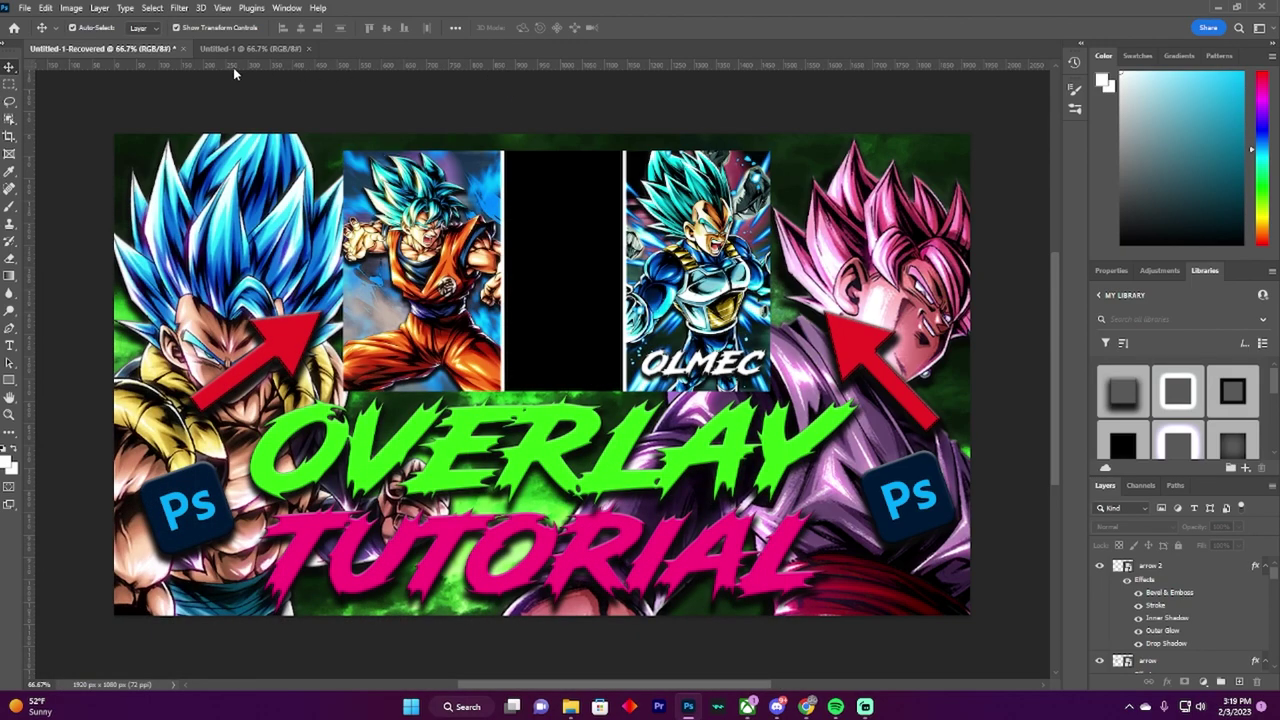
# Step: On the blank Untitled-1 canvas, start File > Place Embedded and pick an image from this computer
pyautogui.click(250, 48)
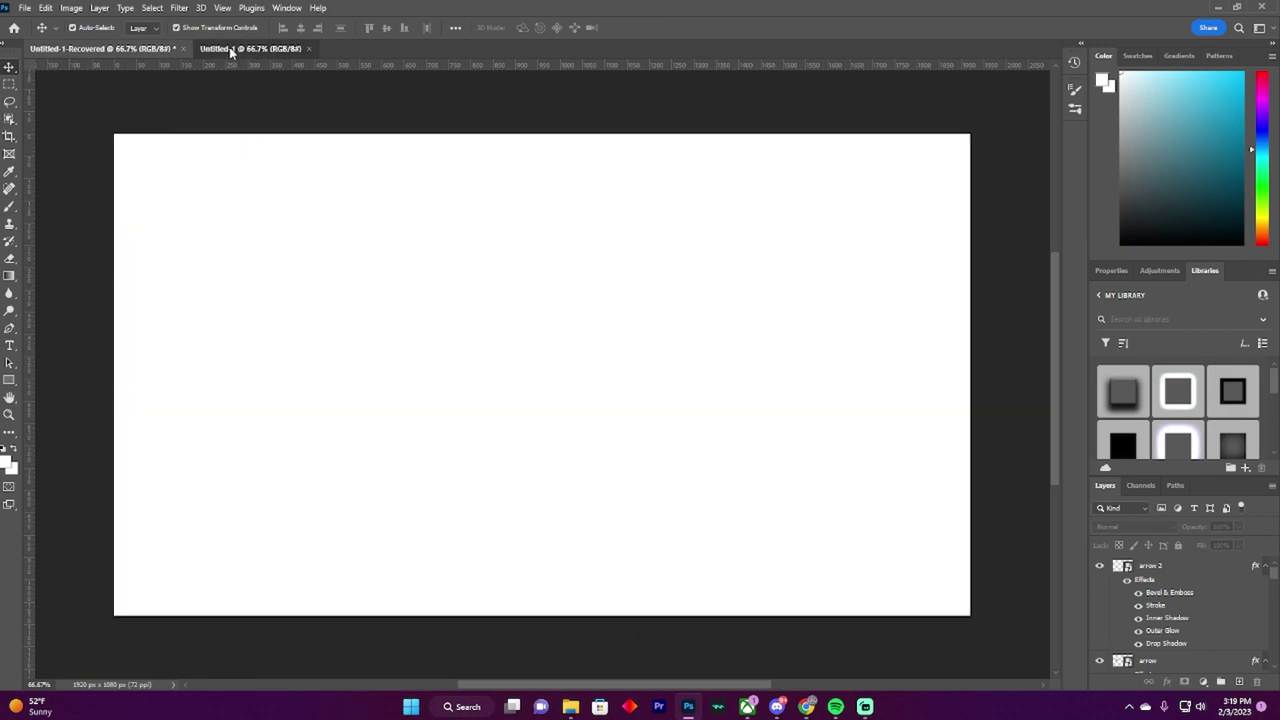
pyautogui.click(45, 7)
pyautogui.moveTo(24, 7)
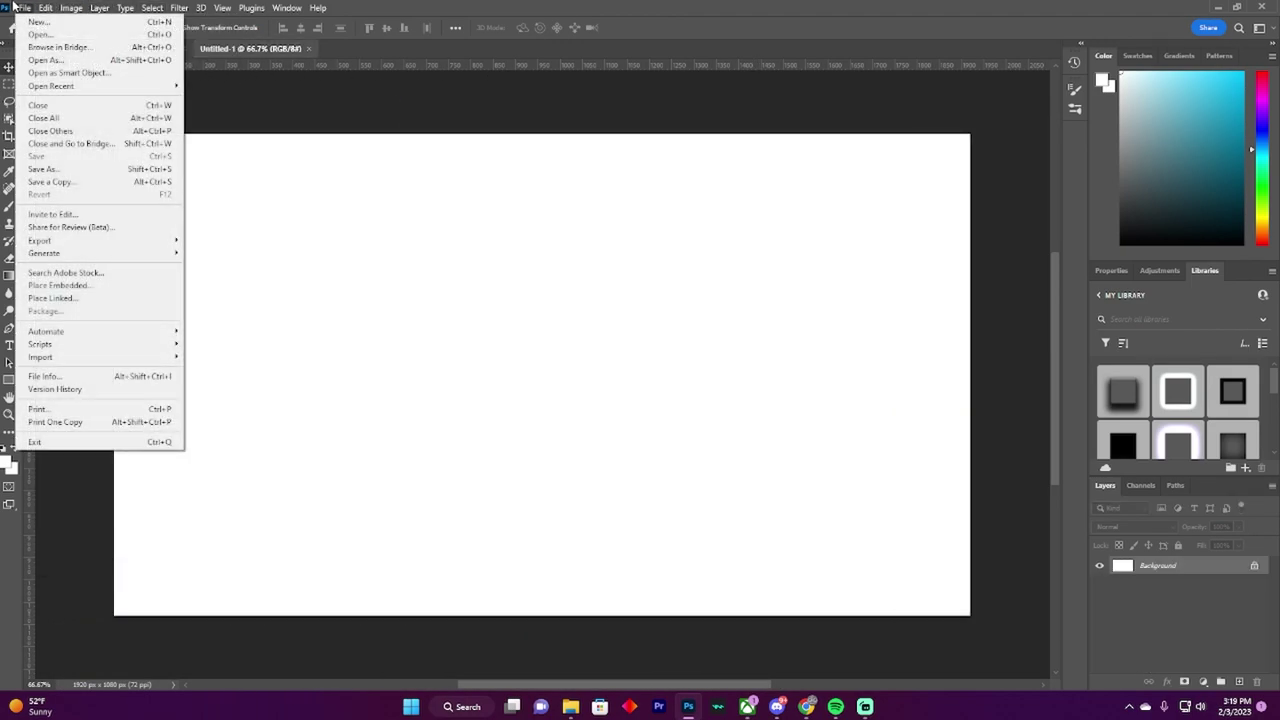
pyautogui.click(87, 286)
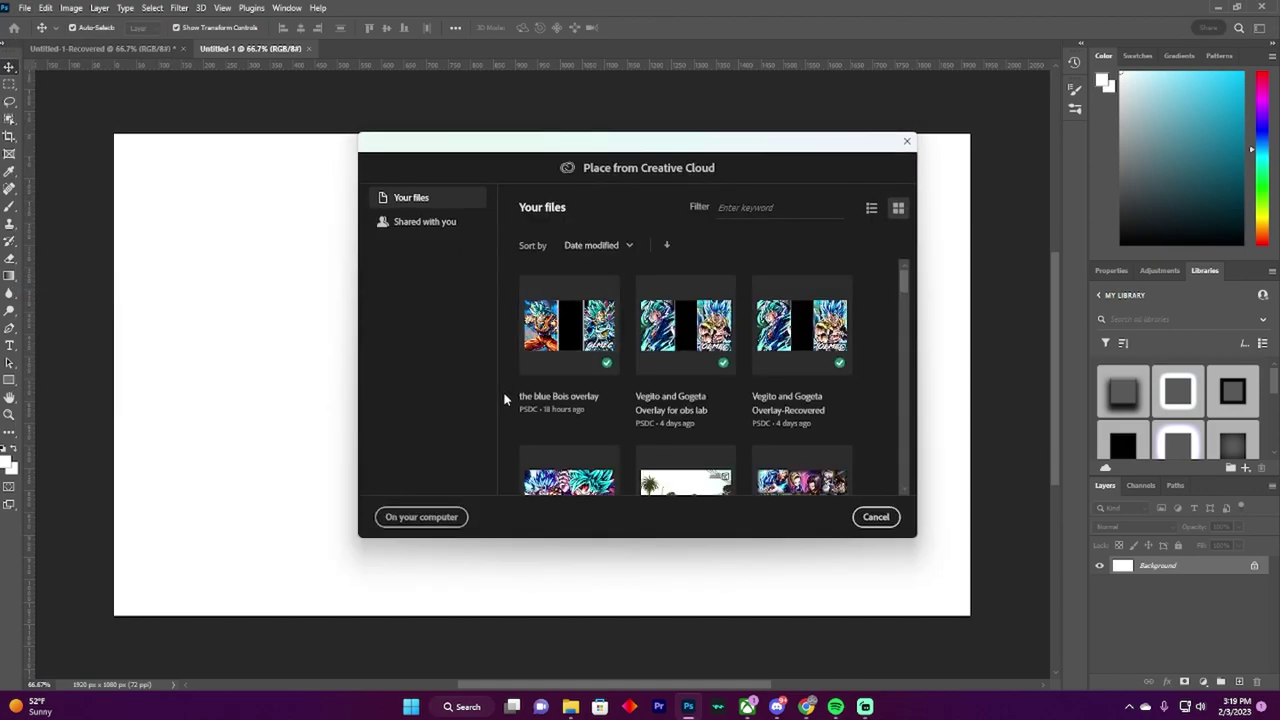
pyautogui.click(414, 526)
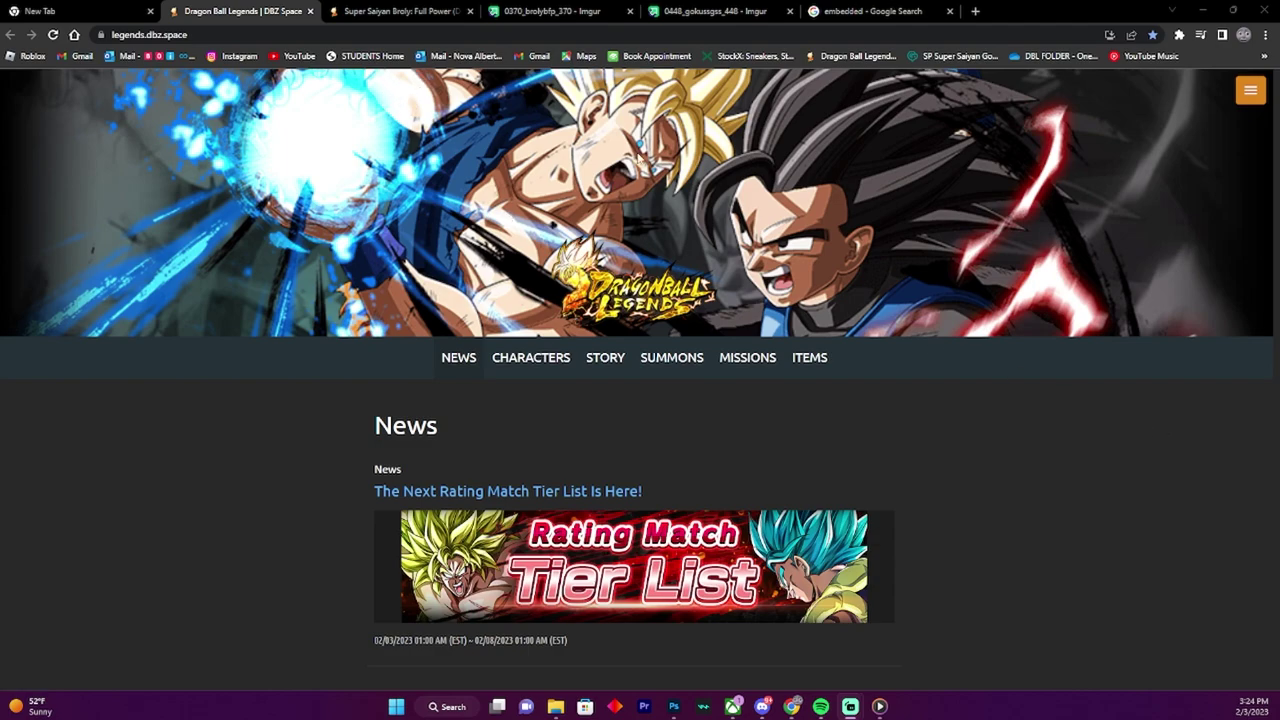
# Step: Check the Broly character page and Imgur posts, scrolling to the red-backed Broly image
pyautogui.click(431, 11)
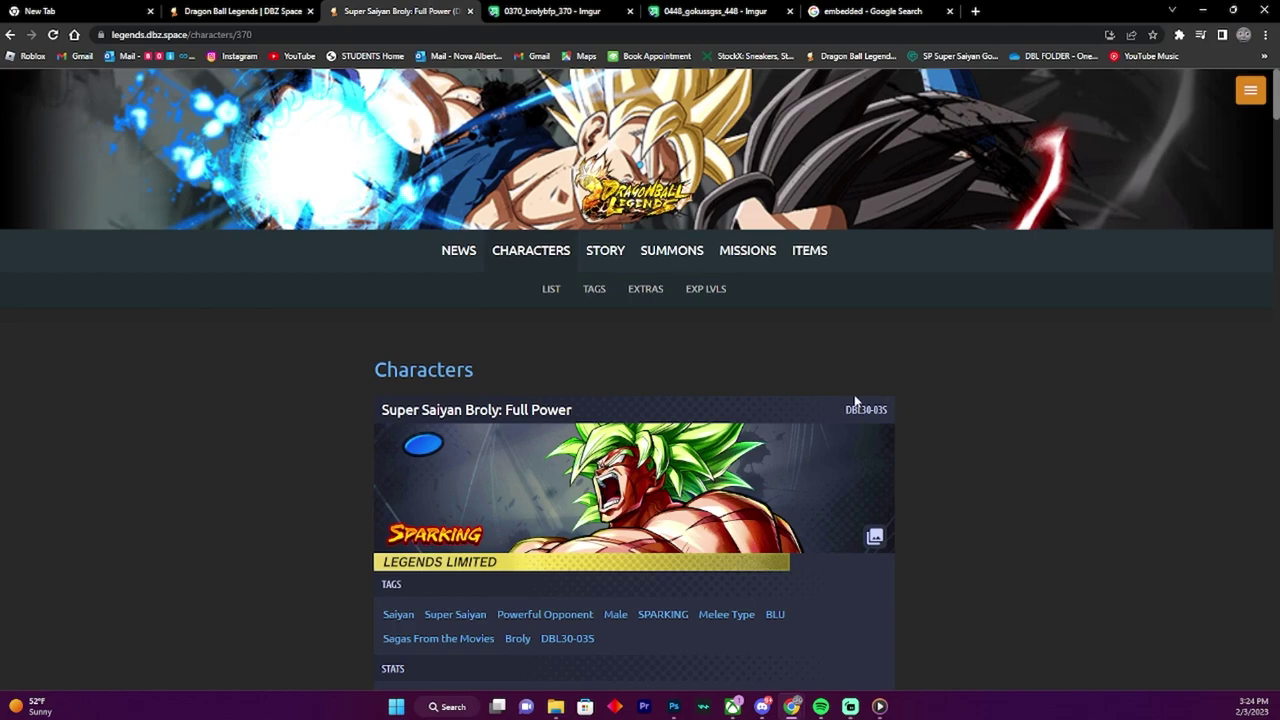
pyautogui.click(573, 9)
pyautogui.click(655, 11)
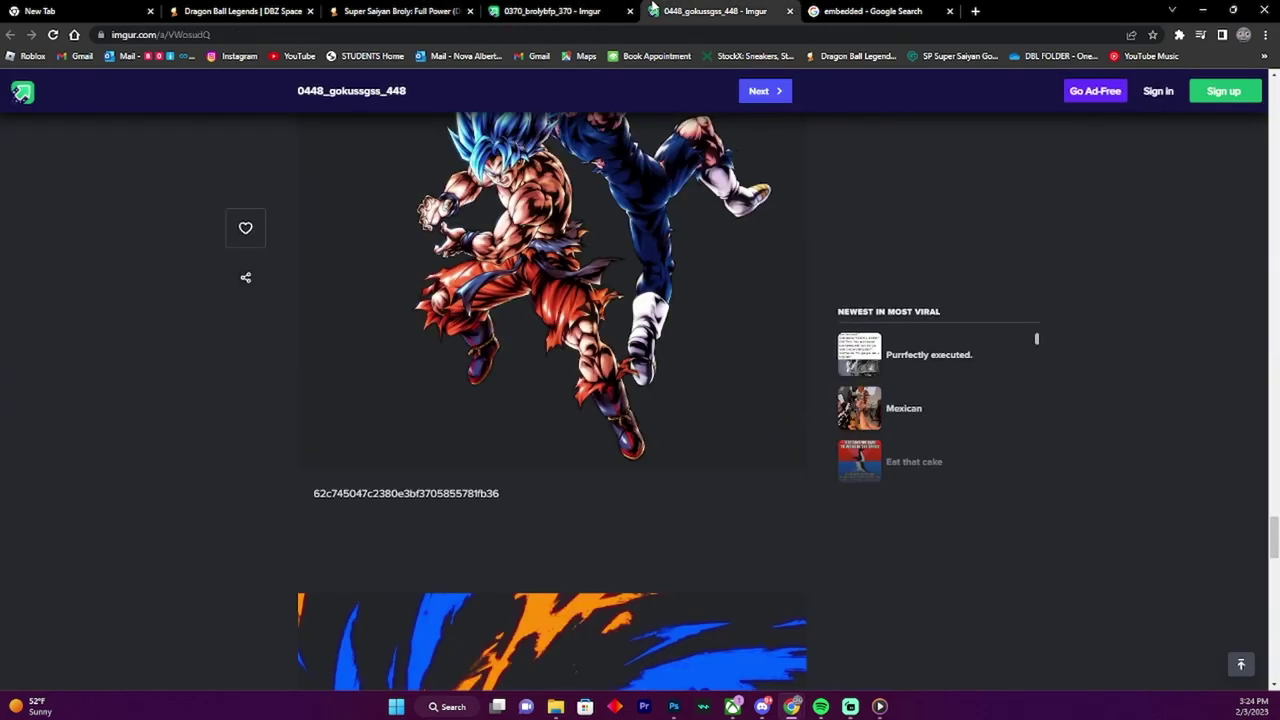
pyautogui.scroll(10, 722, 455)
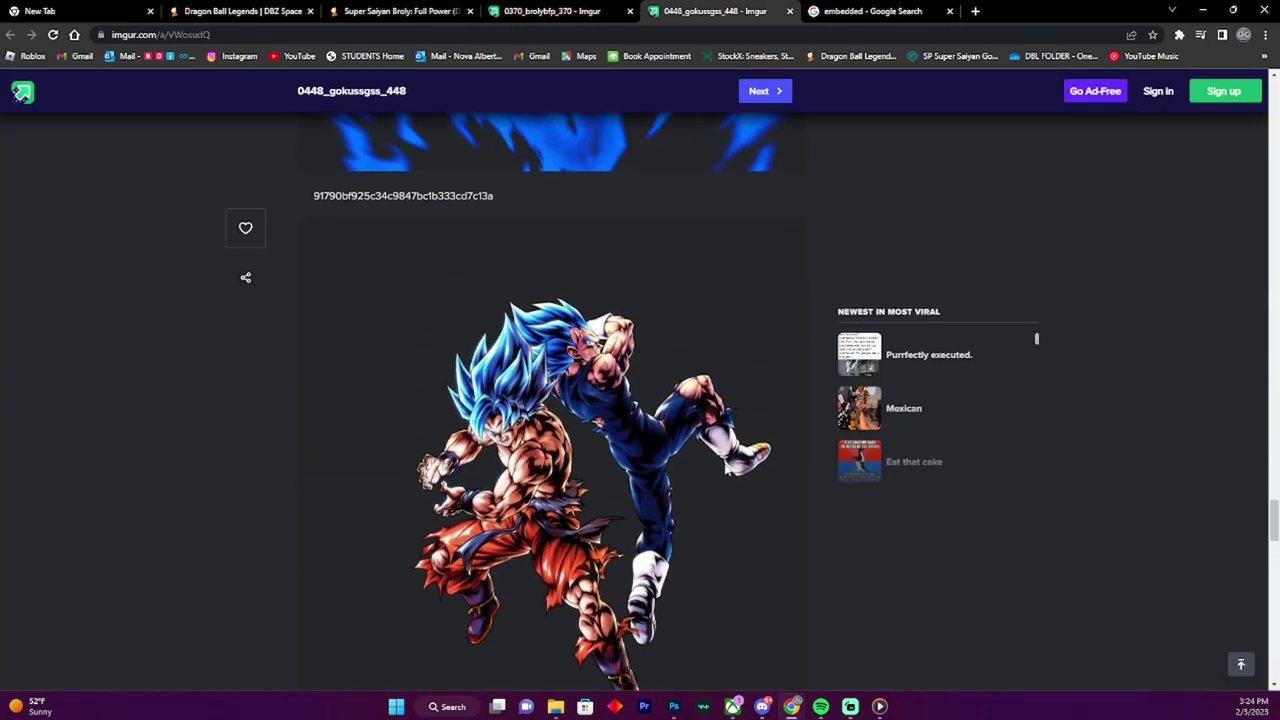
pyautogui.scroll(15, 717, 453)
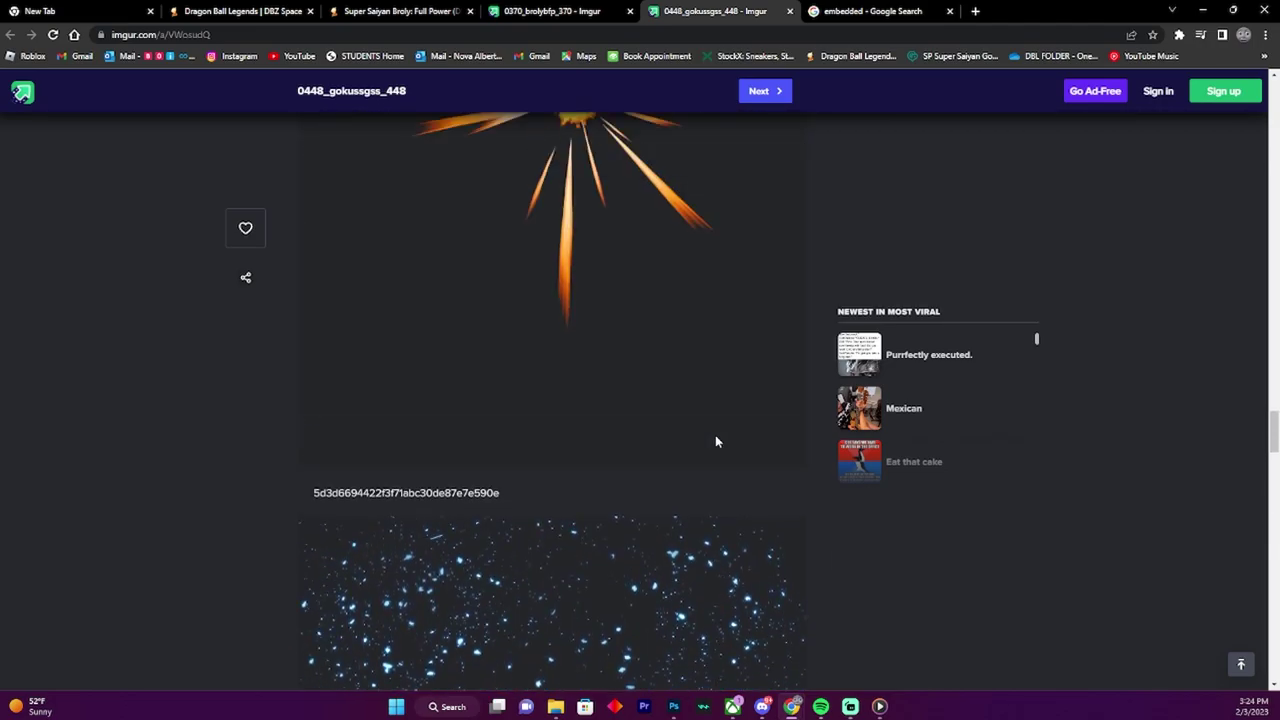
pyautogui.scroll(10, 708, 425)
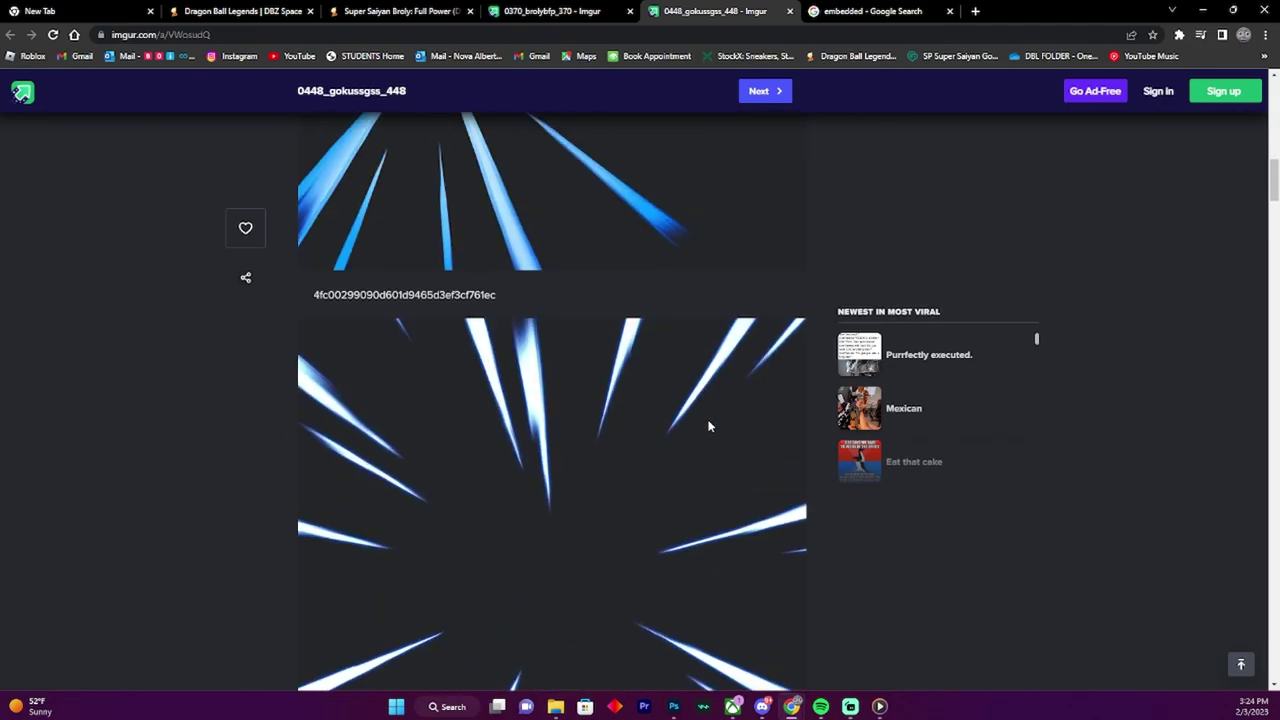
pyautogui.scroll(-3, 705, 420)
pyautogui.scroll(-15, 703, 417)
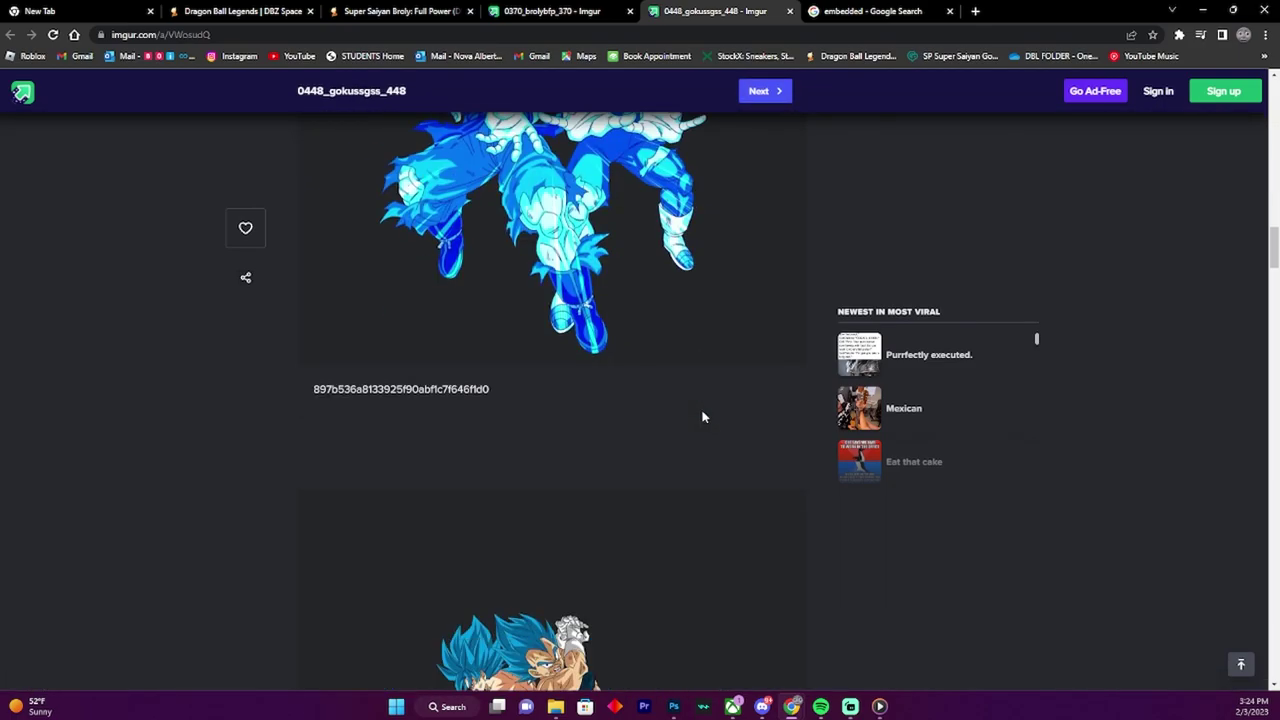
pyautogui.scroll(4, 703, 417)
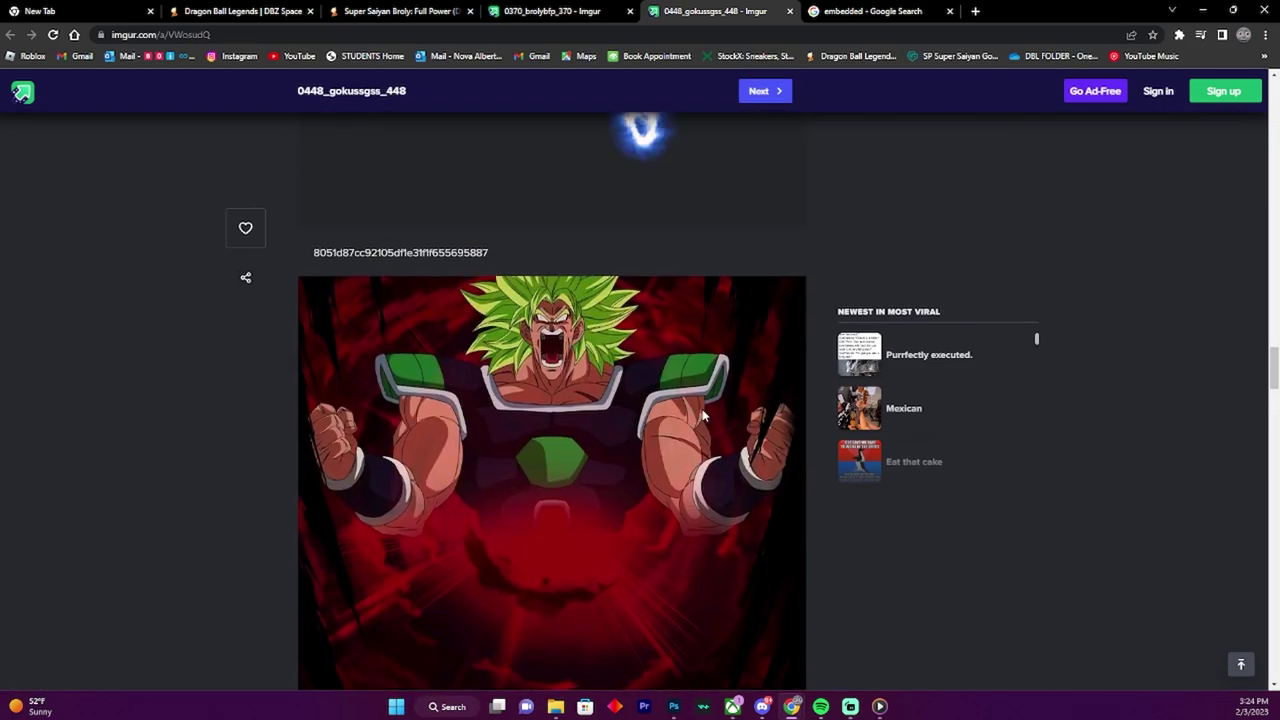
# Step: Save the Broly image as a PNG into the Dragonball legends folder
pyautogui.rightClick(587, 442)
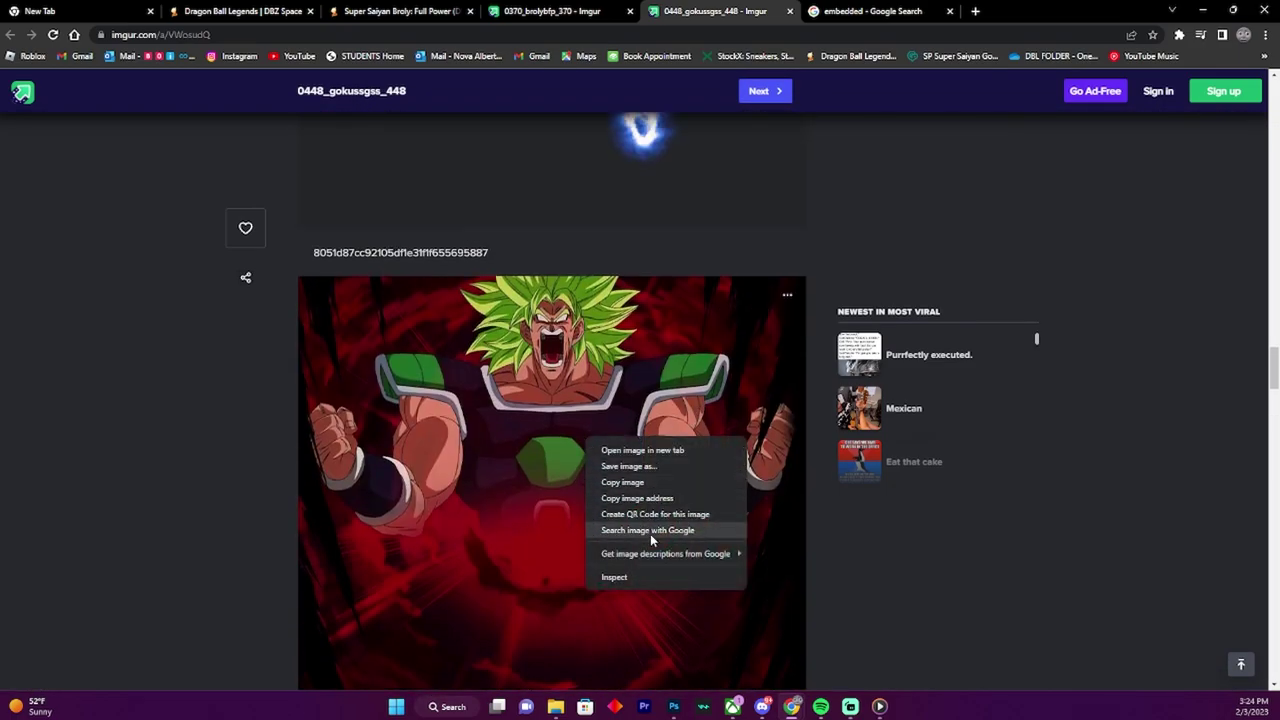
pyautogui.click(677, 466)
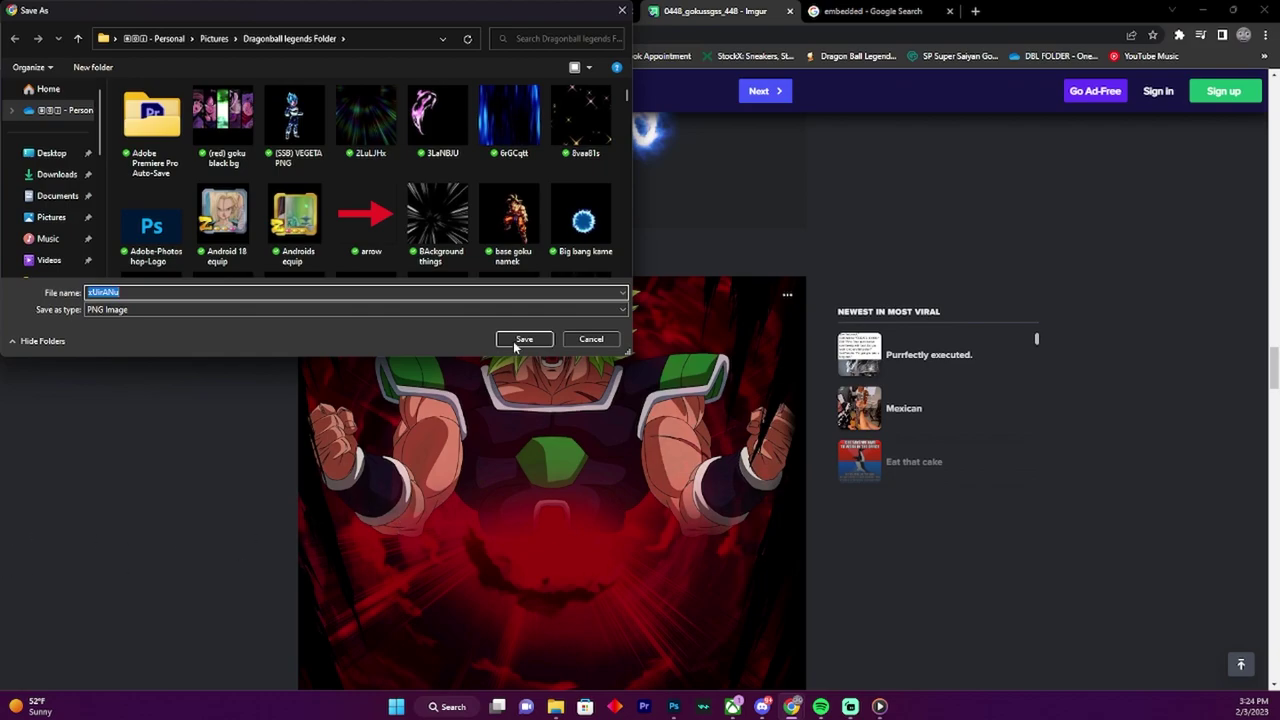
pyautogui.click(591, 339)
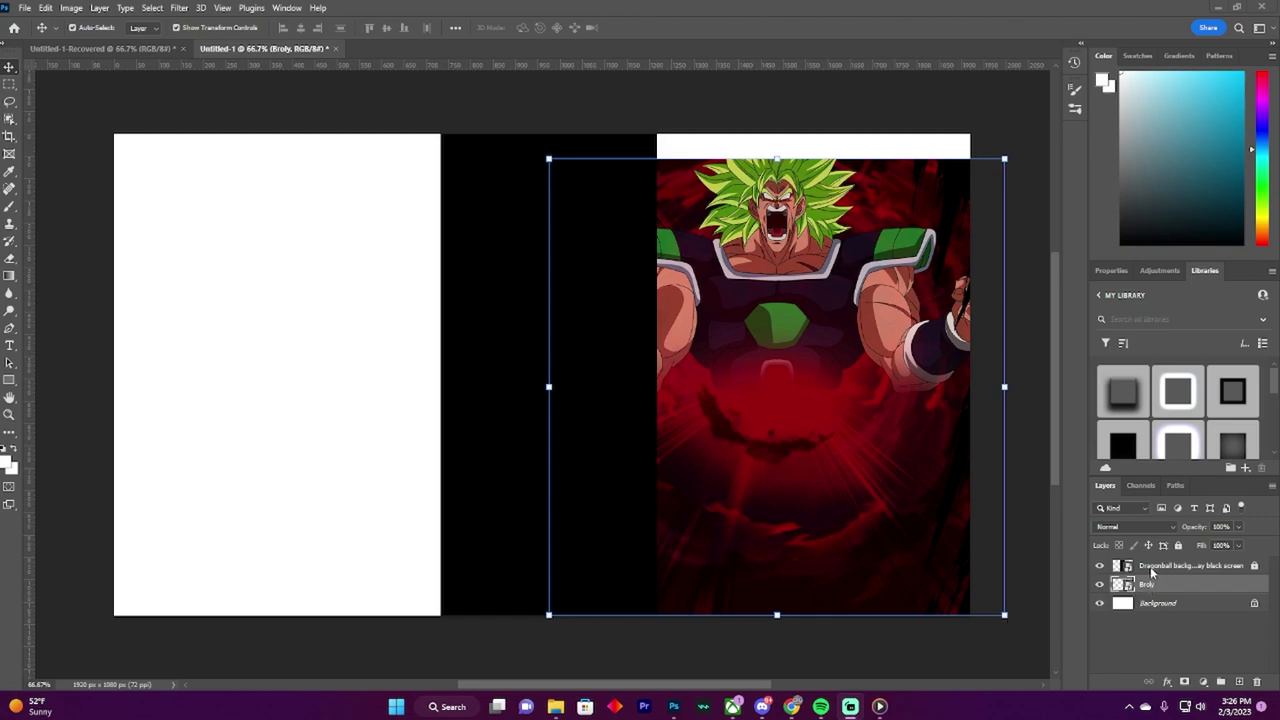
# Step: Scale the Broly layer to about 108% with Free Transform so it reaches the top edge
pyautogui.click(1190, 567)
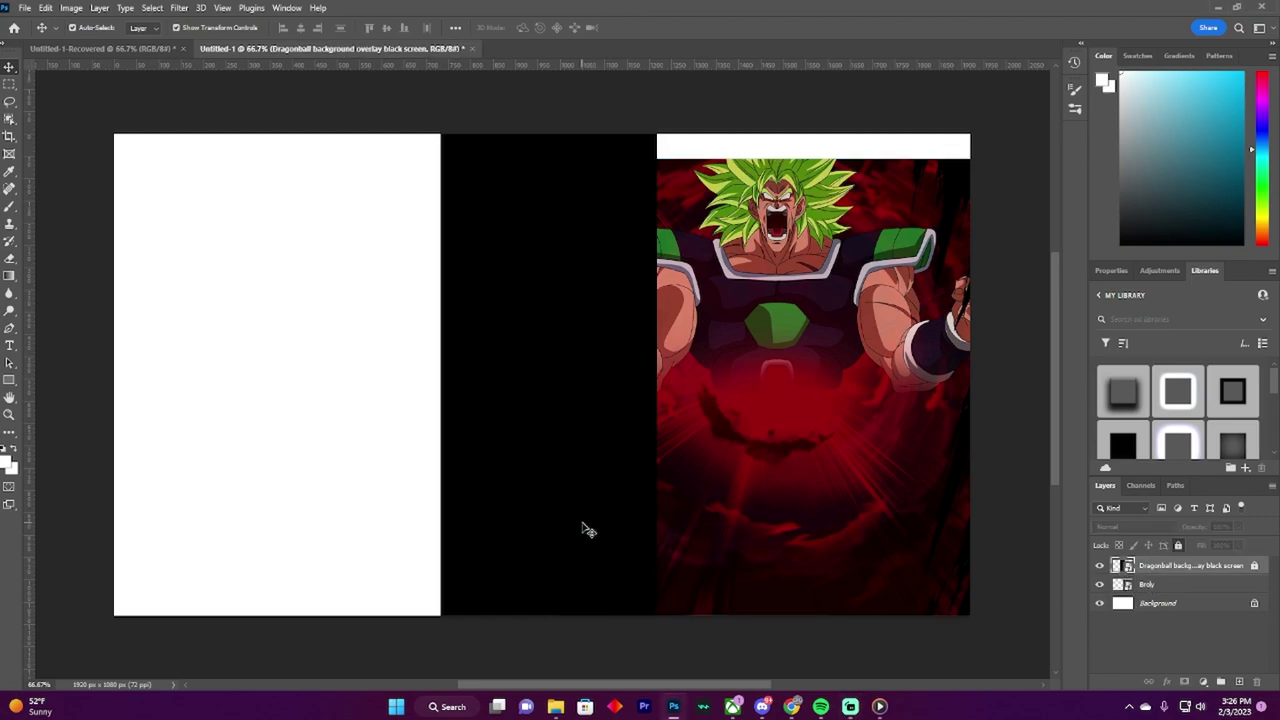
pyautogui.click(770, 357)
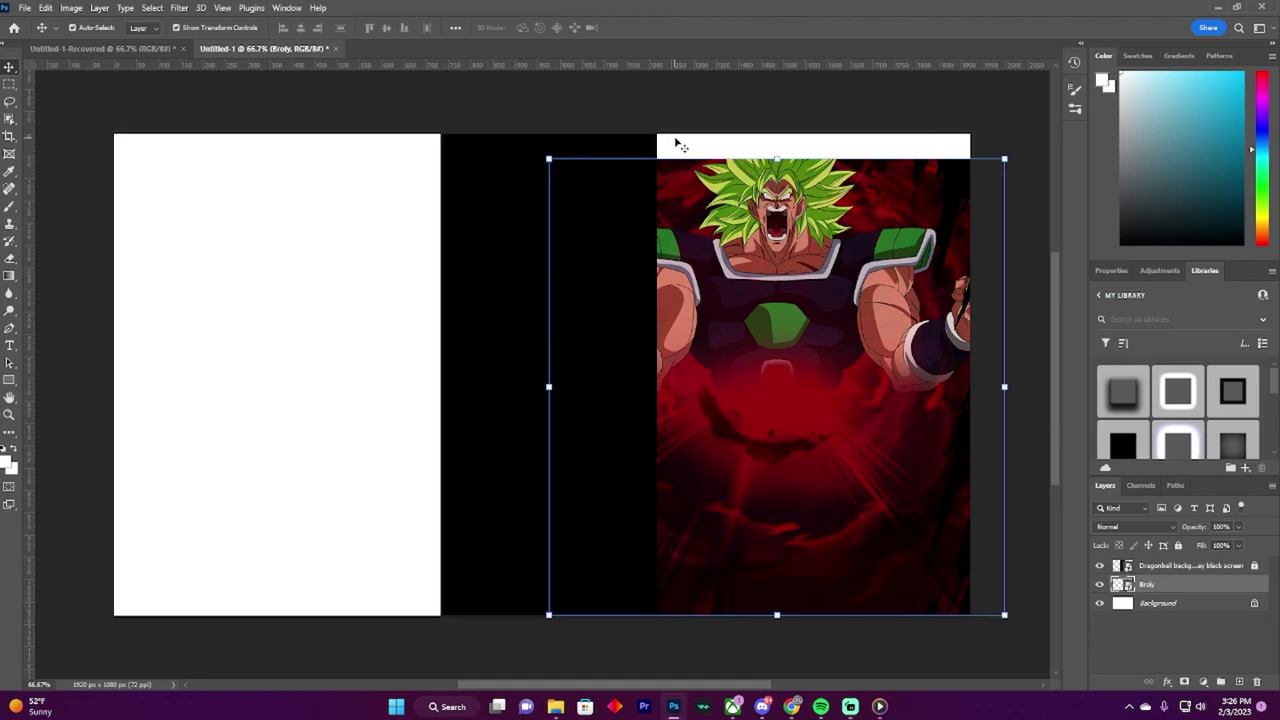
pyautogui.moveTo(797, 175); pyautogui.dragTo(828, 234)
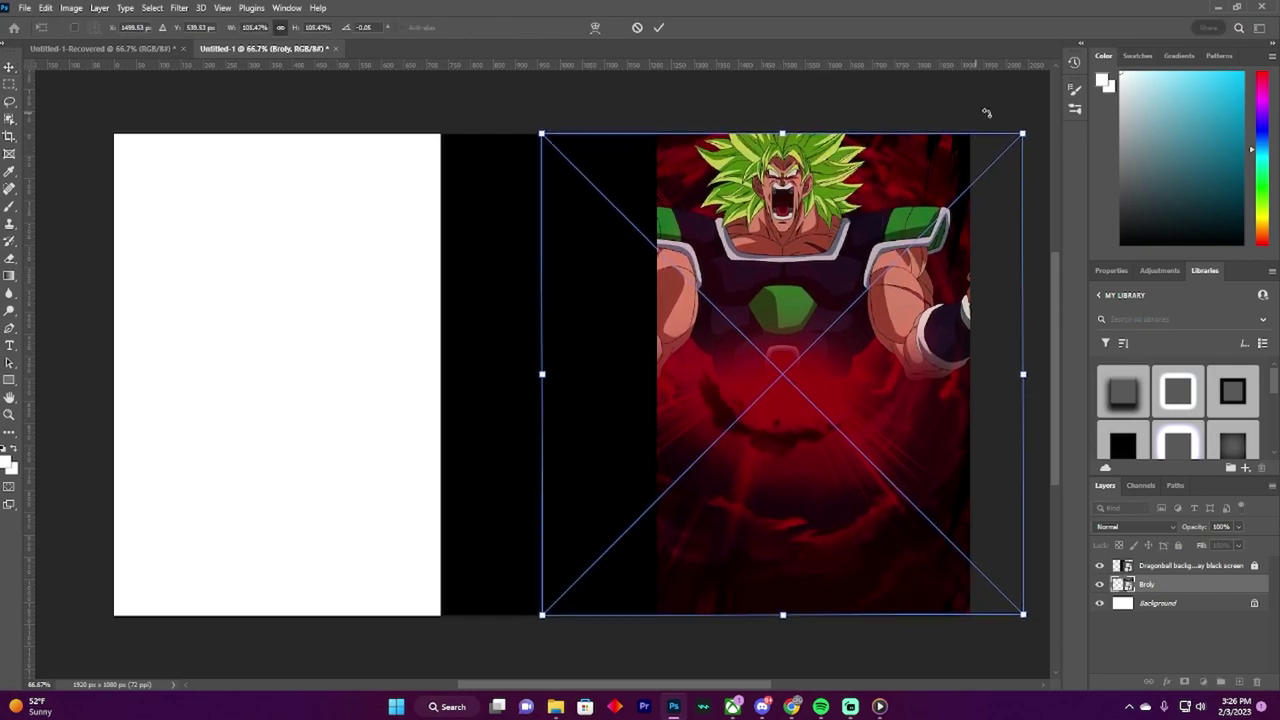
pyautogui.click(659, 27)
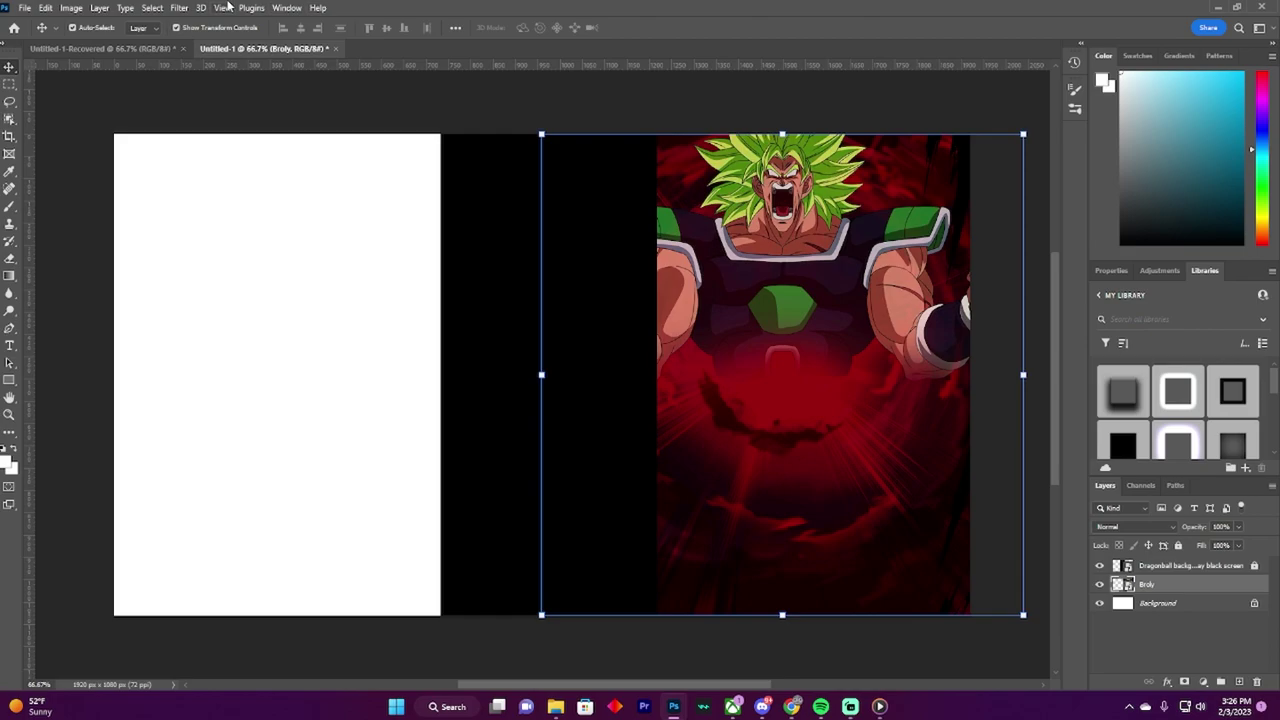
pyautogui.click(126, 8)
# Step: Apply a Motion Blur smart filter to the Broly layer
pyautogui.moveTo(179, 8)
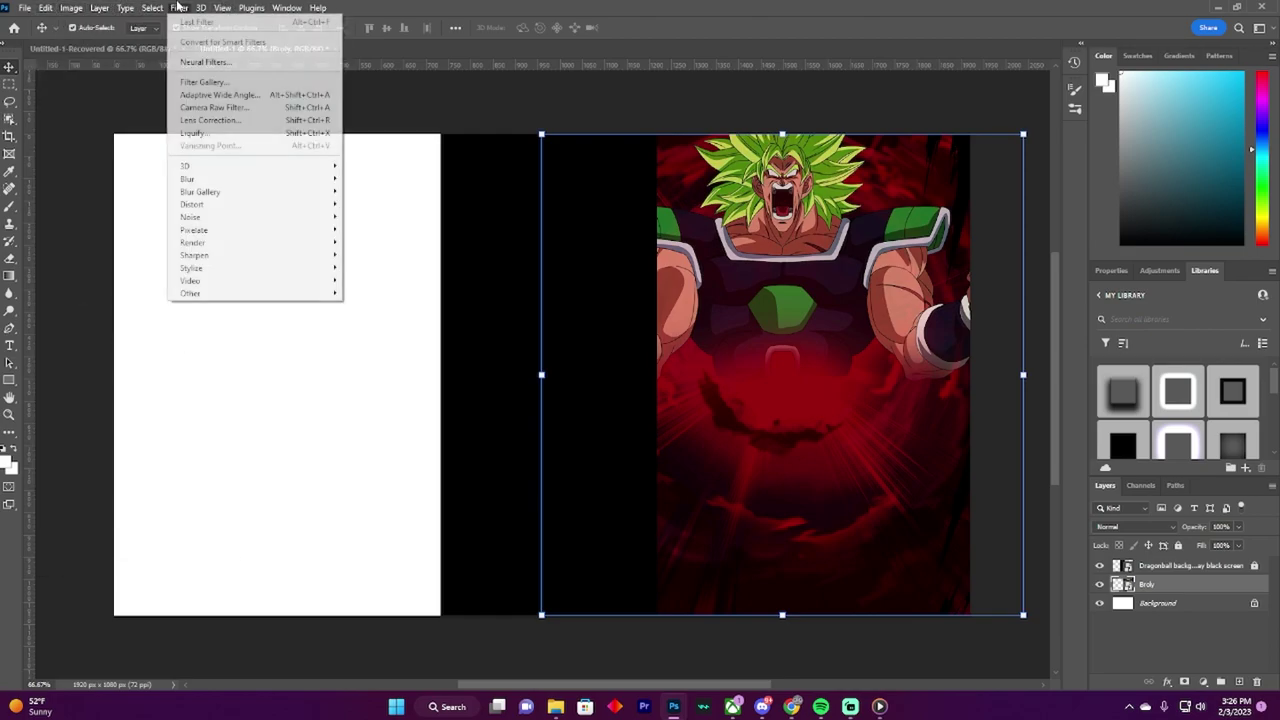
pyautogui.moveTo(188, 178)
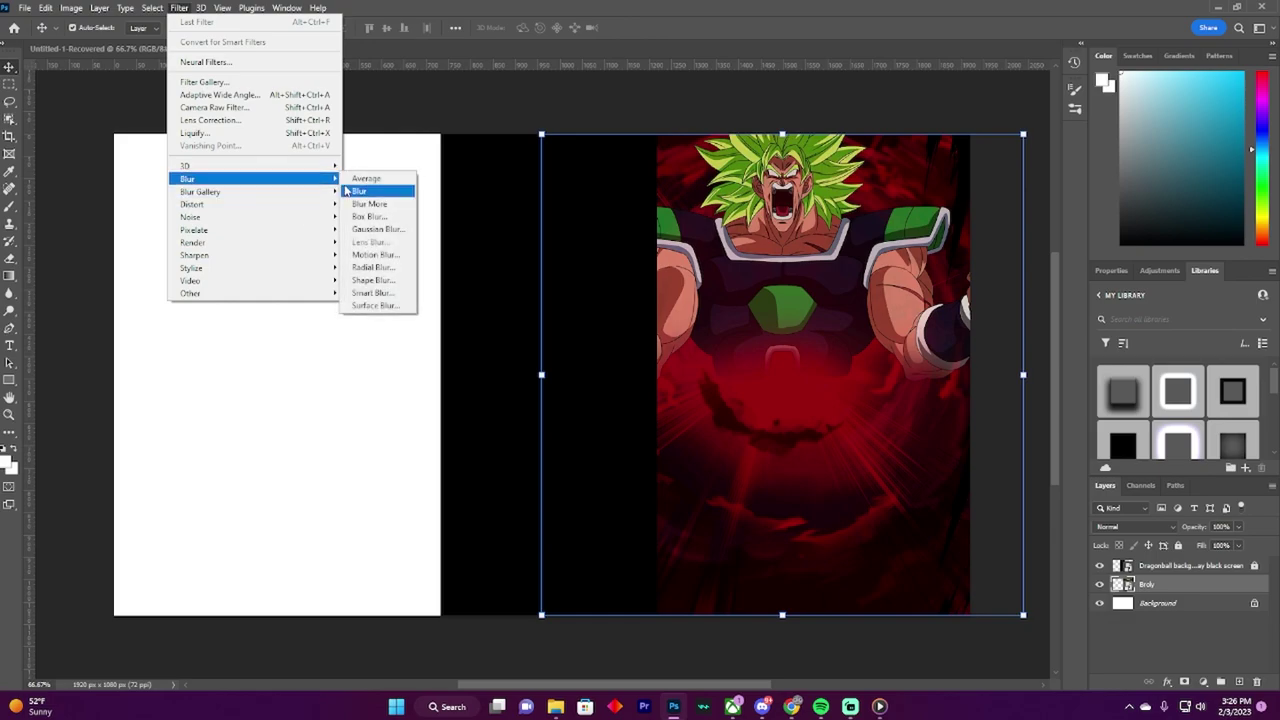
pyautogui.click(375, 254)
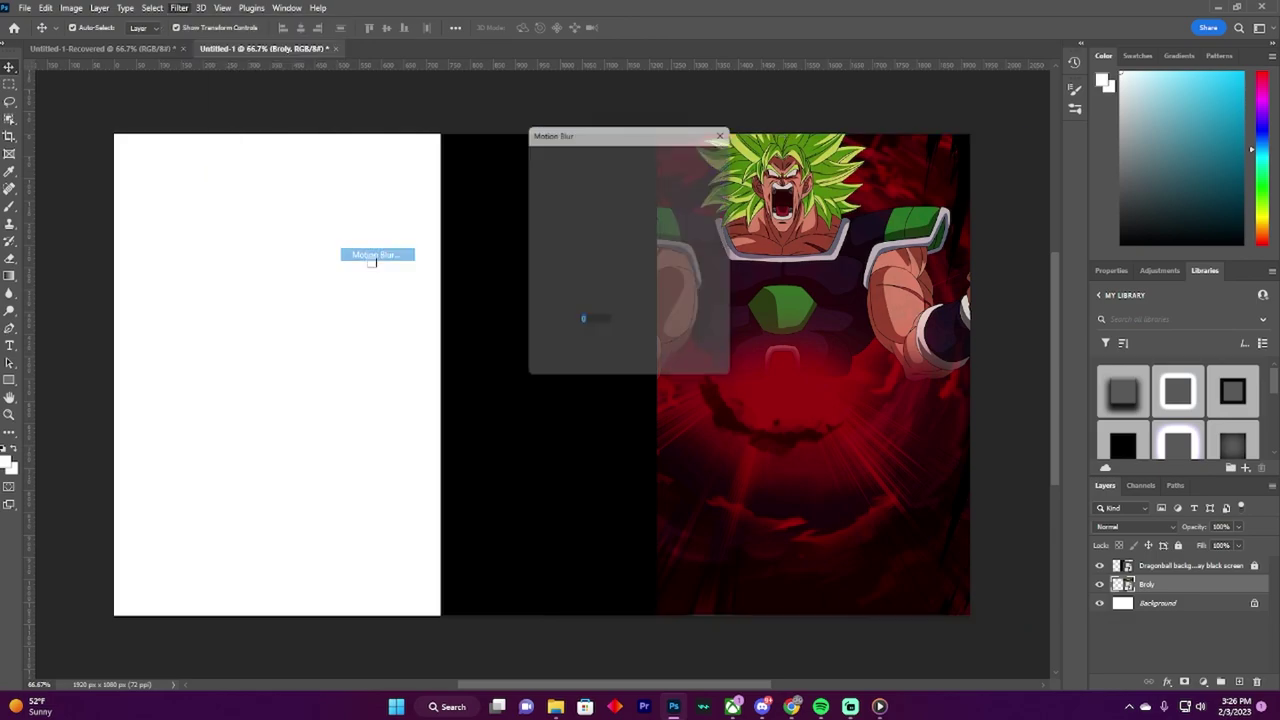
pyautogui.click(699, 158)
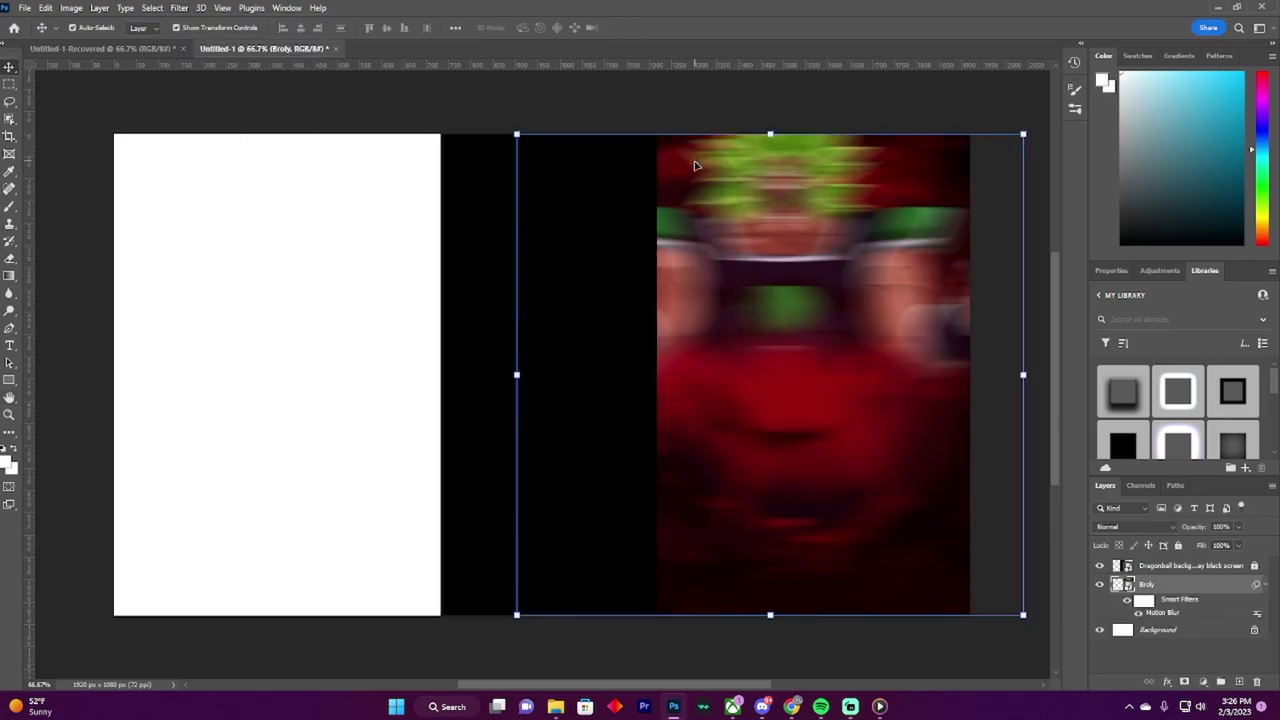
pyautogui.click(179, 7)
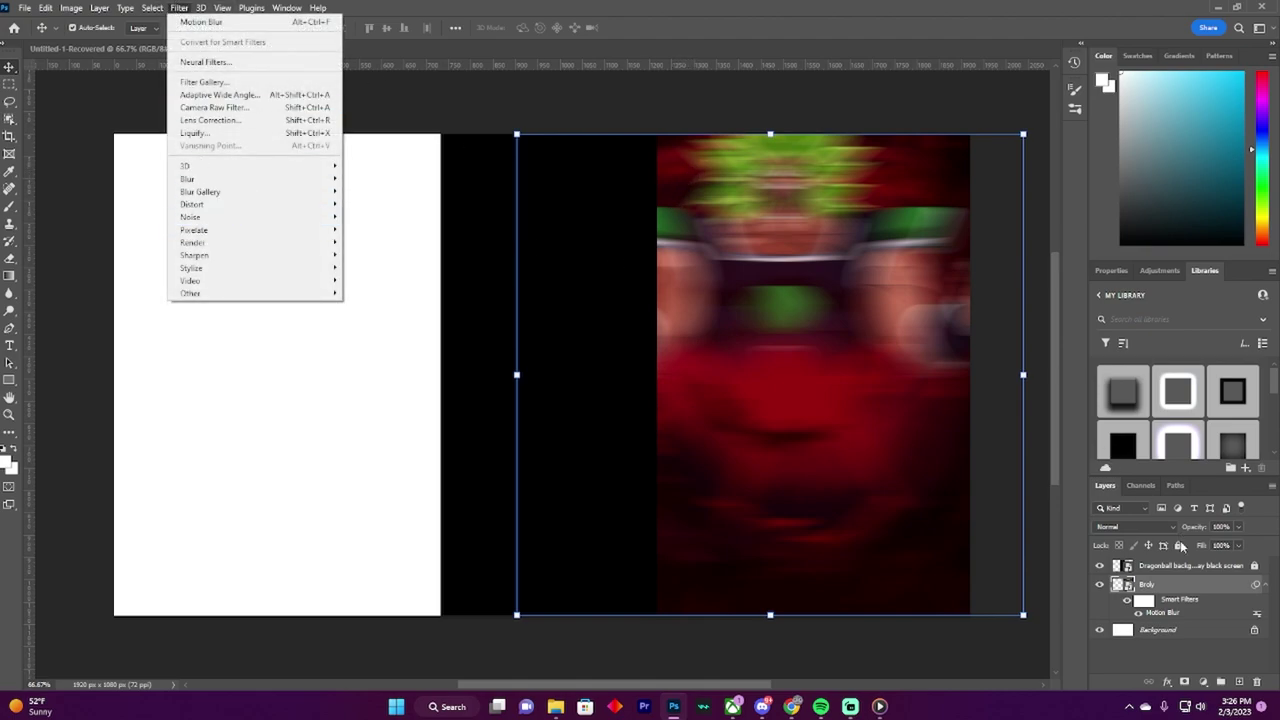
pyautogui.click(1170, 585)
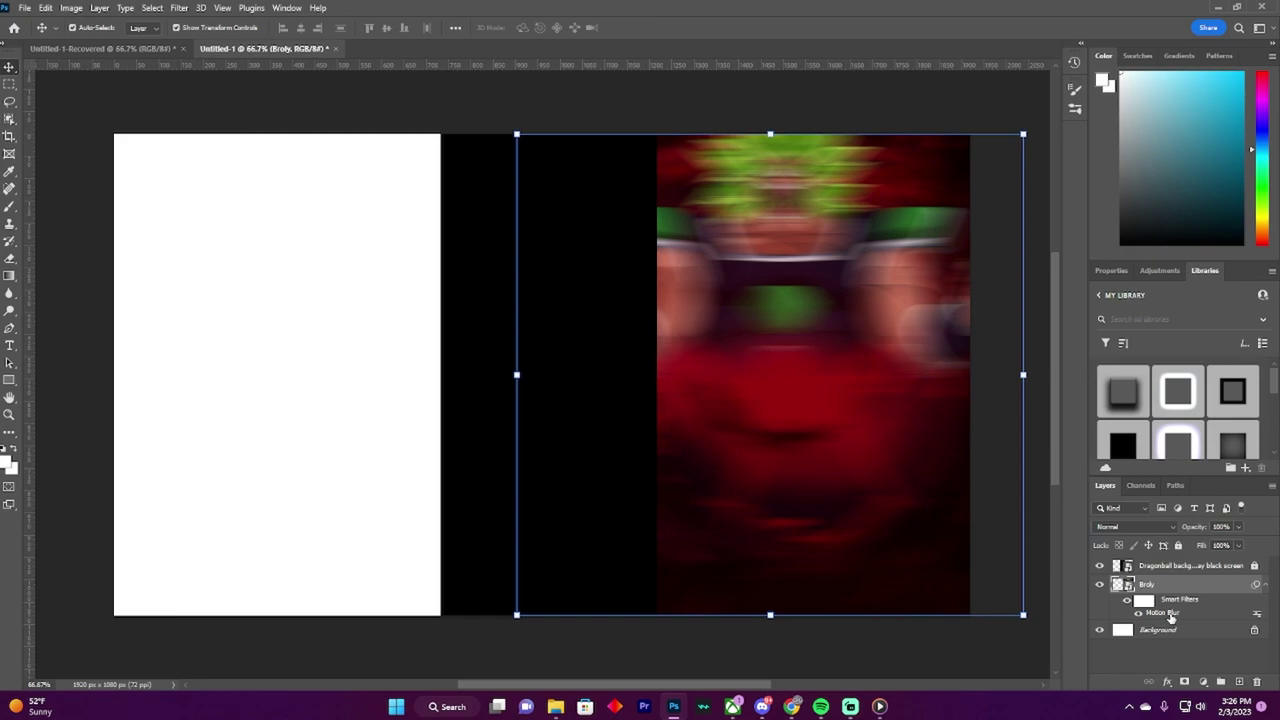
# Step: Toggle the blur to compare, then delete the smart filter mask
pyautogui.click(978, 312)
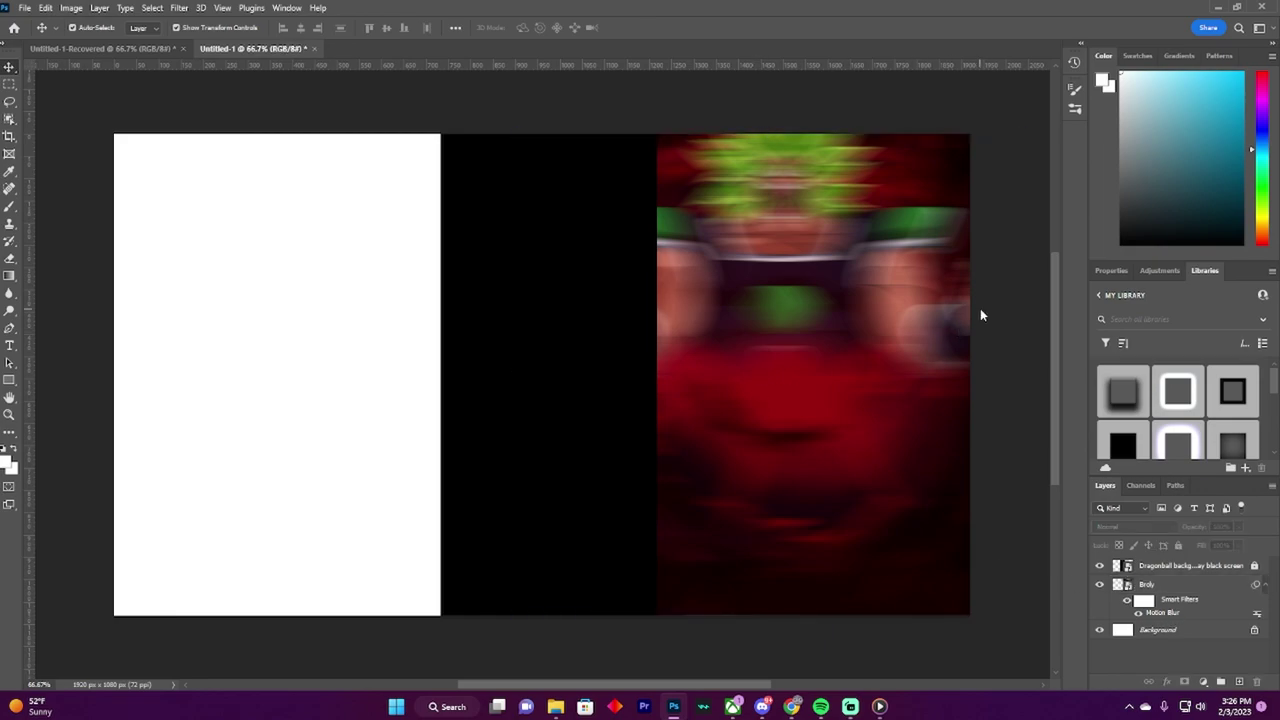
pyautogui.click(1165, 613)
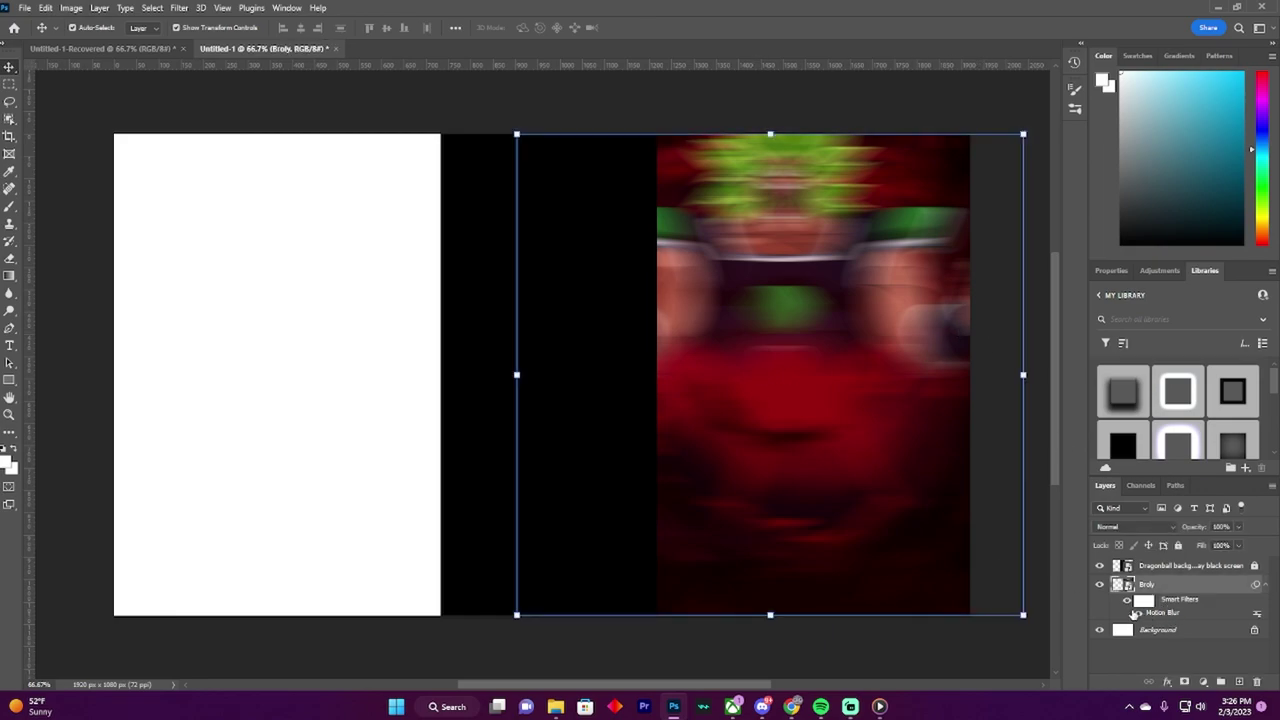
pyautogui.click(1142, 613)
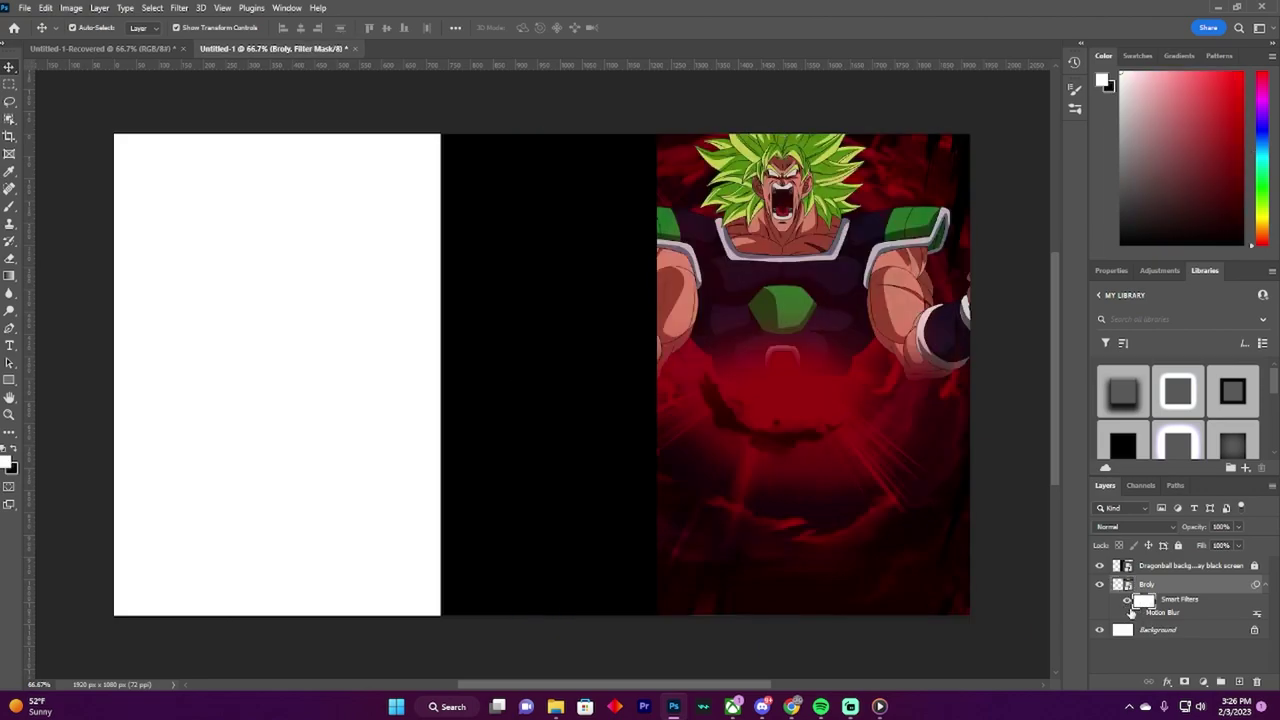
pyautogui.click(1135, 614)
pyautogui.rightClick(1128, 601)
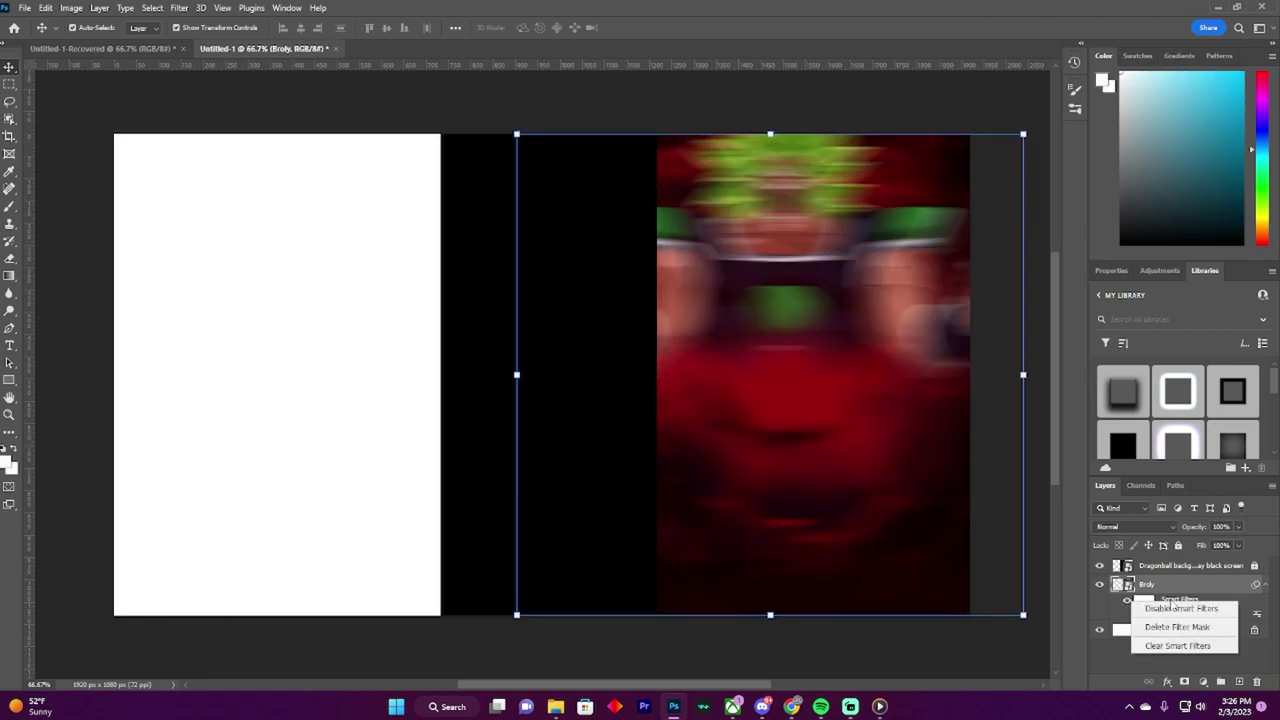
pyautogui.click(1178, 627)
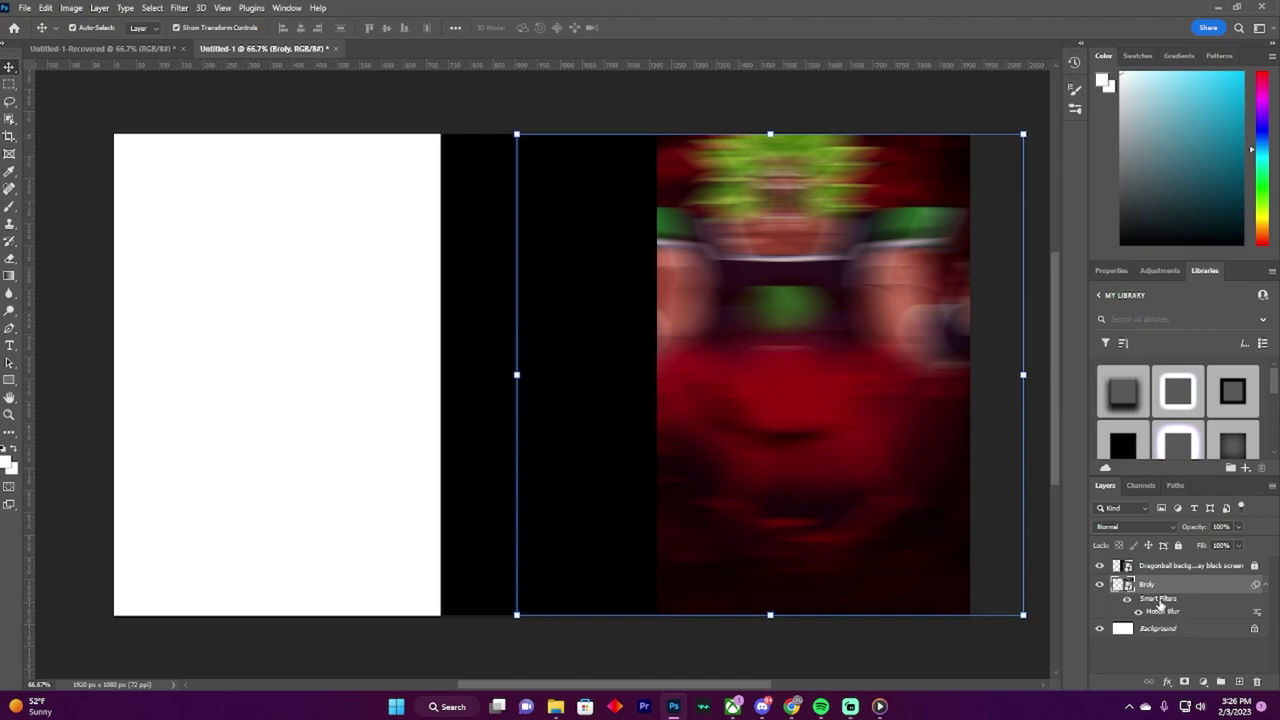
# Step: Try a second Motion Blur at 1 pixel, then undo it
pyautogui.click(179, 7)
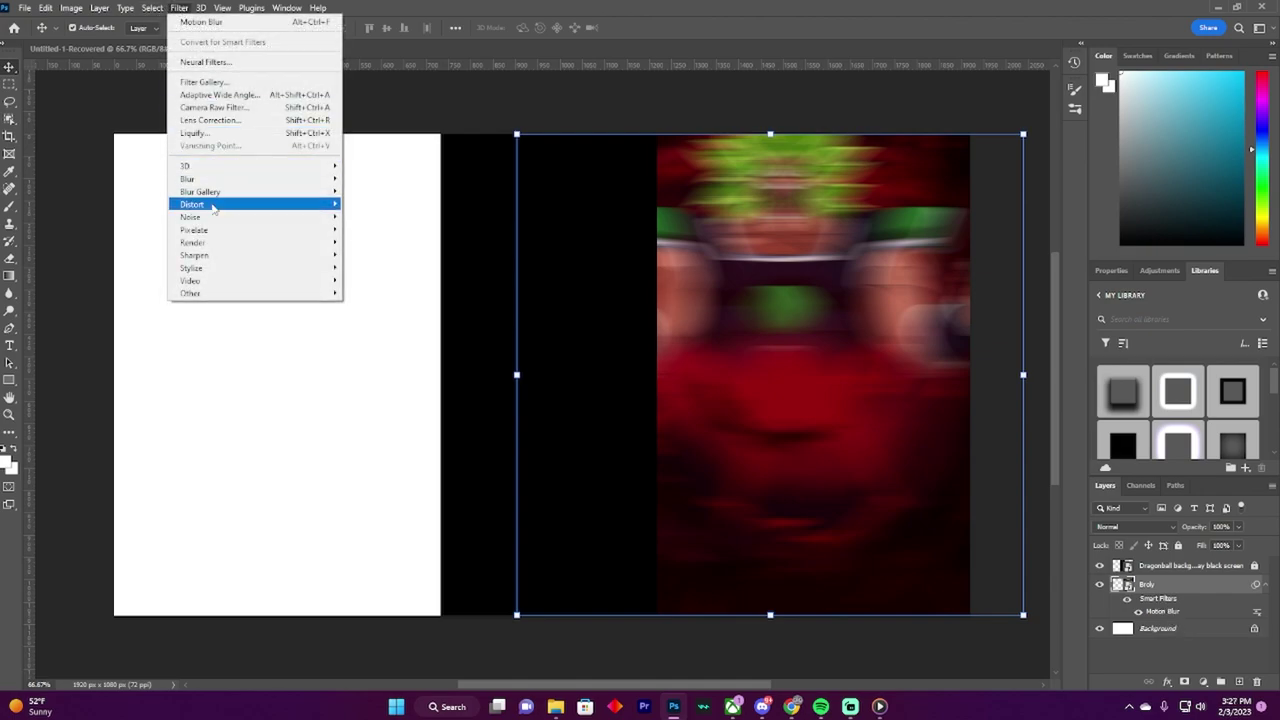
pyautogui.moveTo(239, 184)
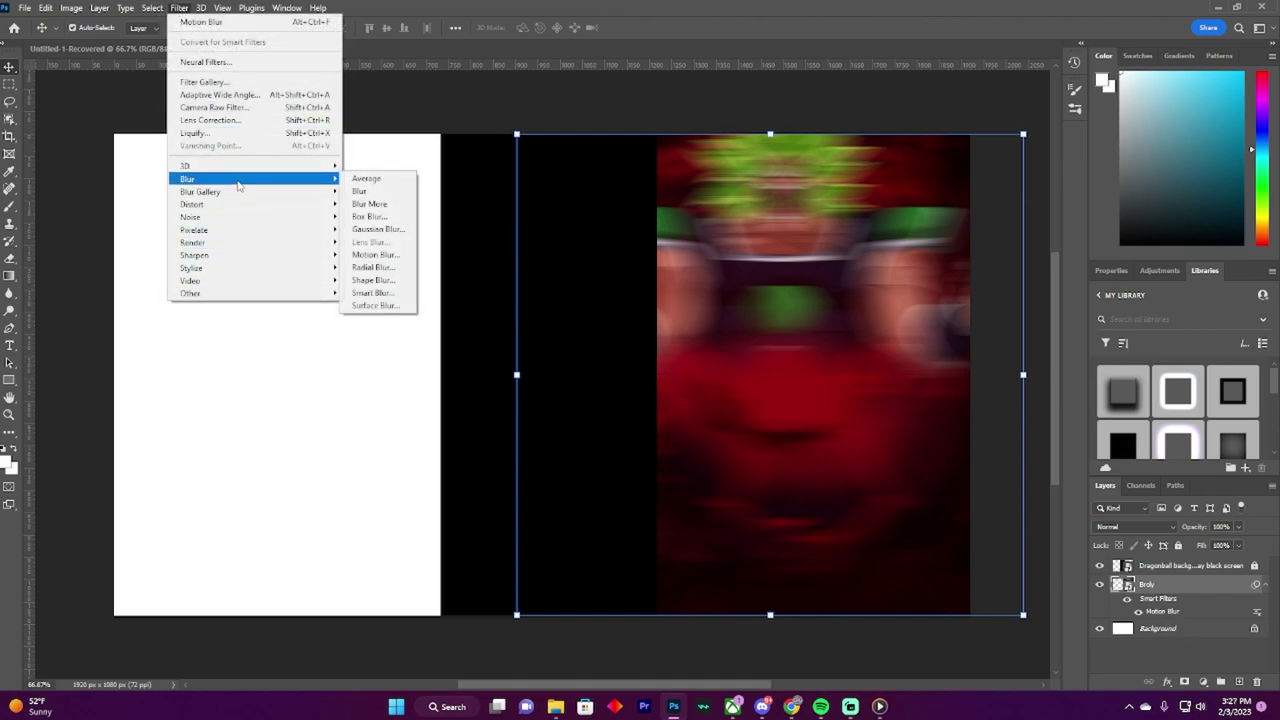
pyautogui.click(373, 254)
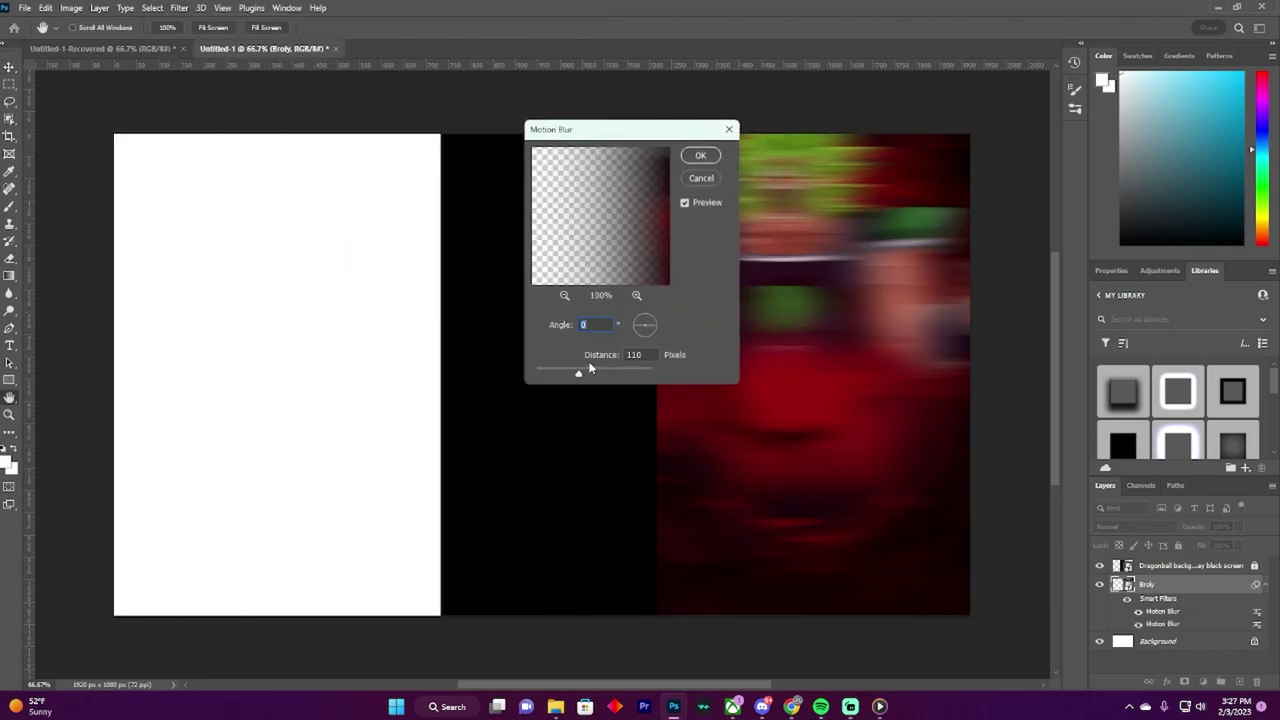
pyautogui.moveTo(559, 375); pyautogui.dragTo(545, 373)
pyautogui.click(700, 156)
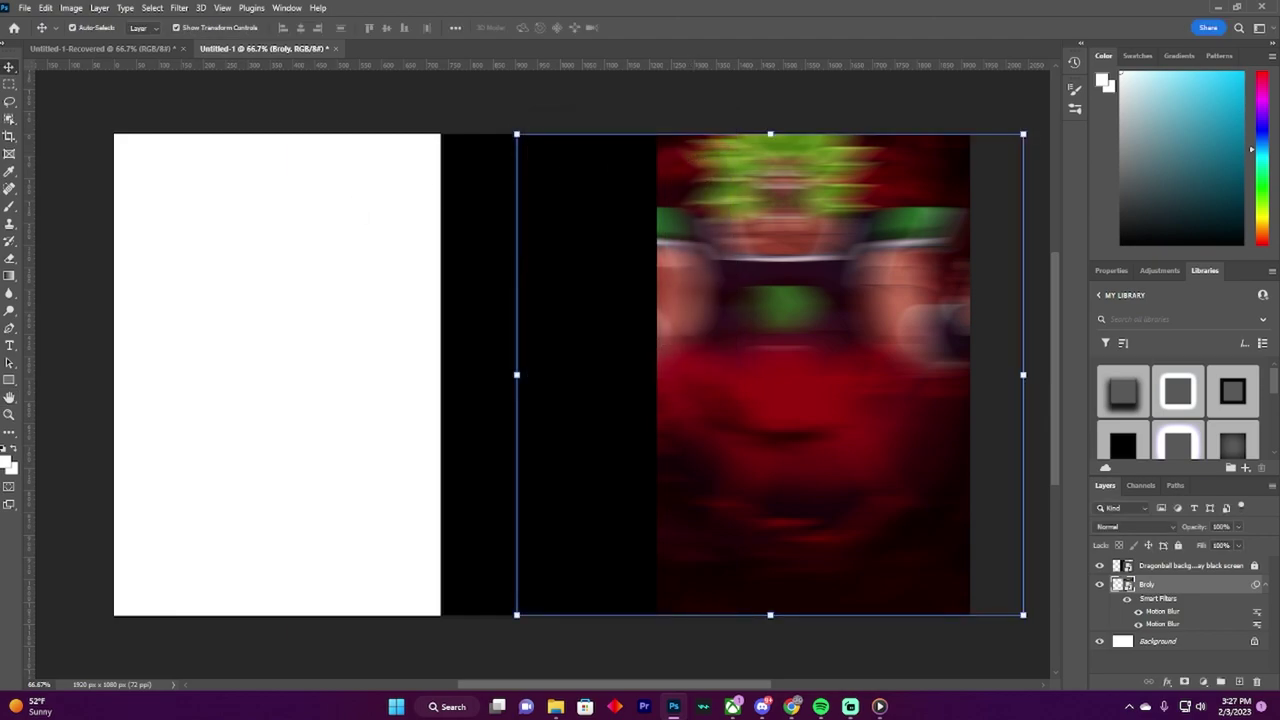
pyautogui.hotkey('ctrl', 'z')
# Step: Reopen the Motion Blur settings and set Distance to 25 pixels
pyautogui.hotkey('ctrl', 'alt', 'f')
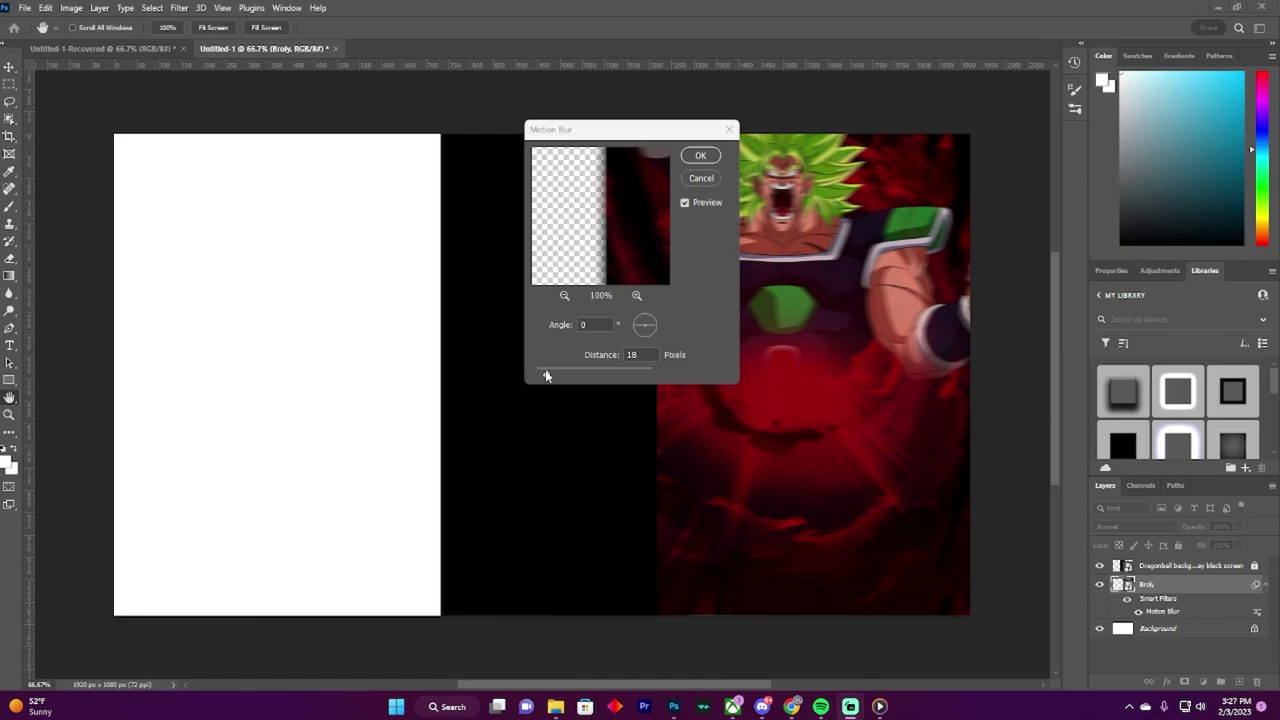
pyautogui.moveTo(547, 376); pyautogui.dragTo(648, 380)
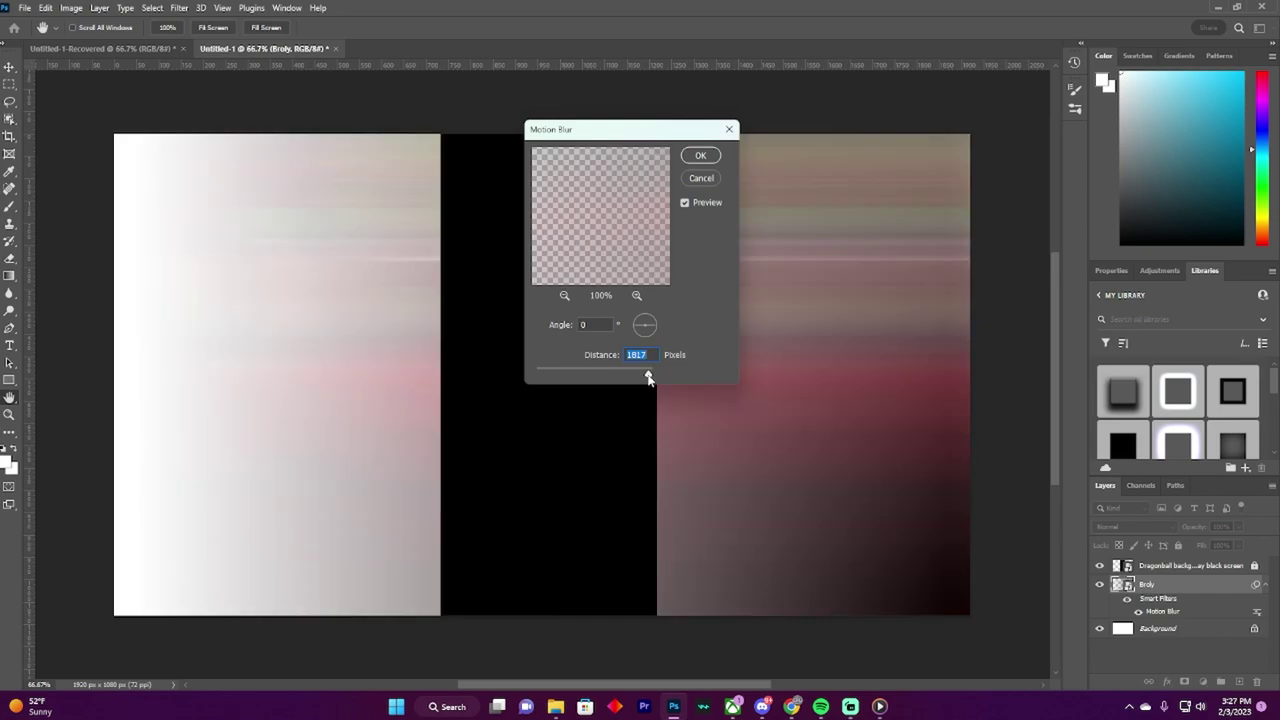
pyautogui.moveTo(648, 376); pyautogui.dragTo(656, 374)
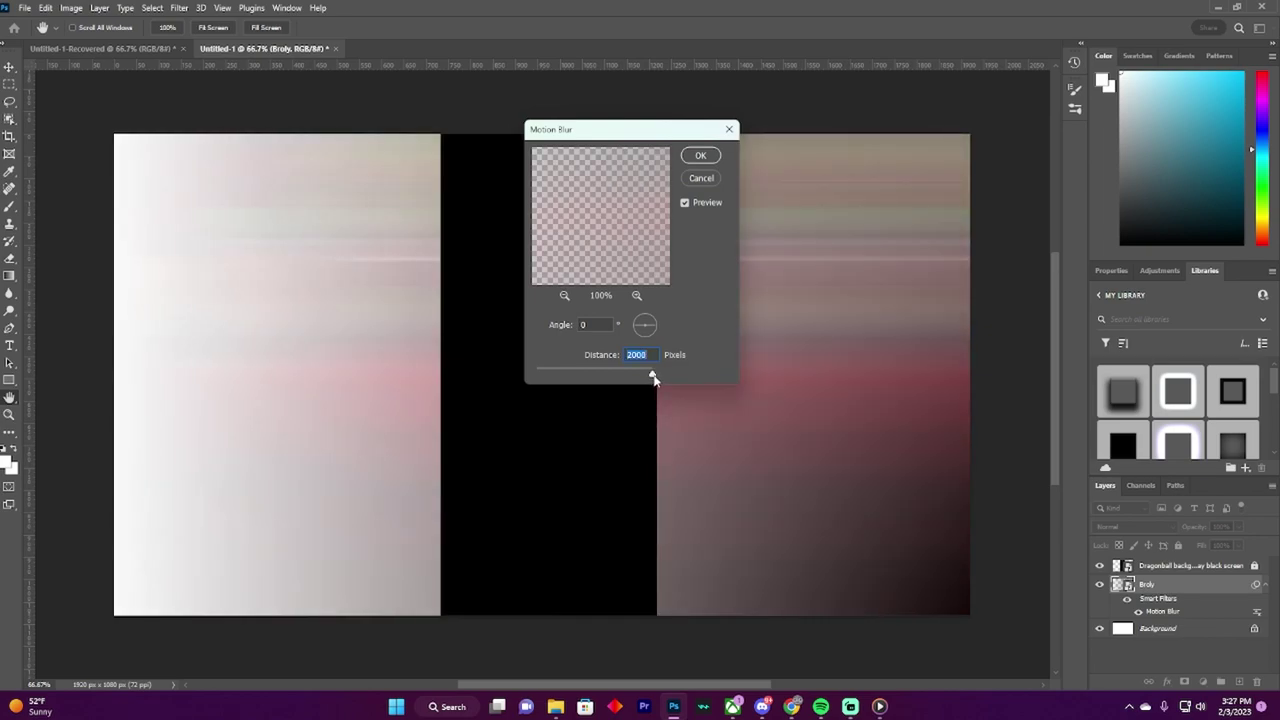
pyautogui.moveTo(653, 378); pyautogui.dragTo(551, 379)
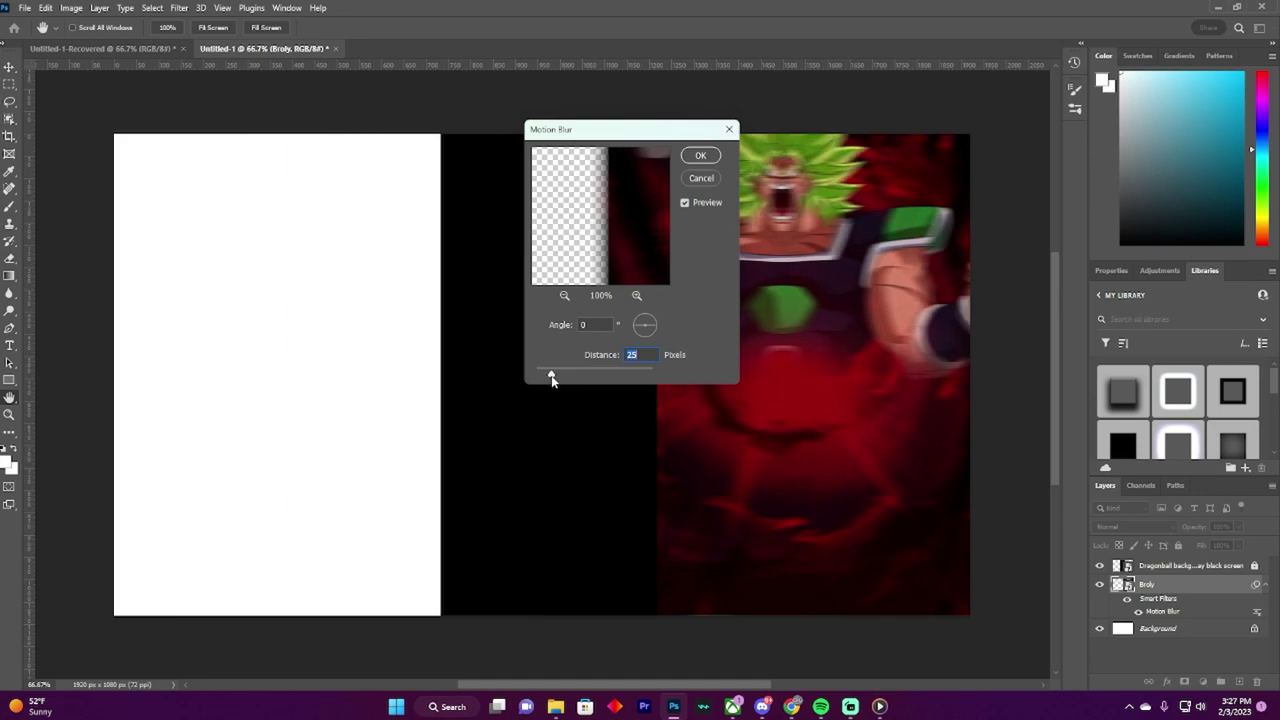
pyautogui.click(708, 157)
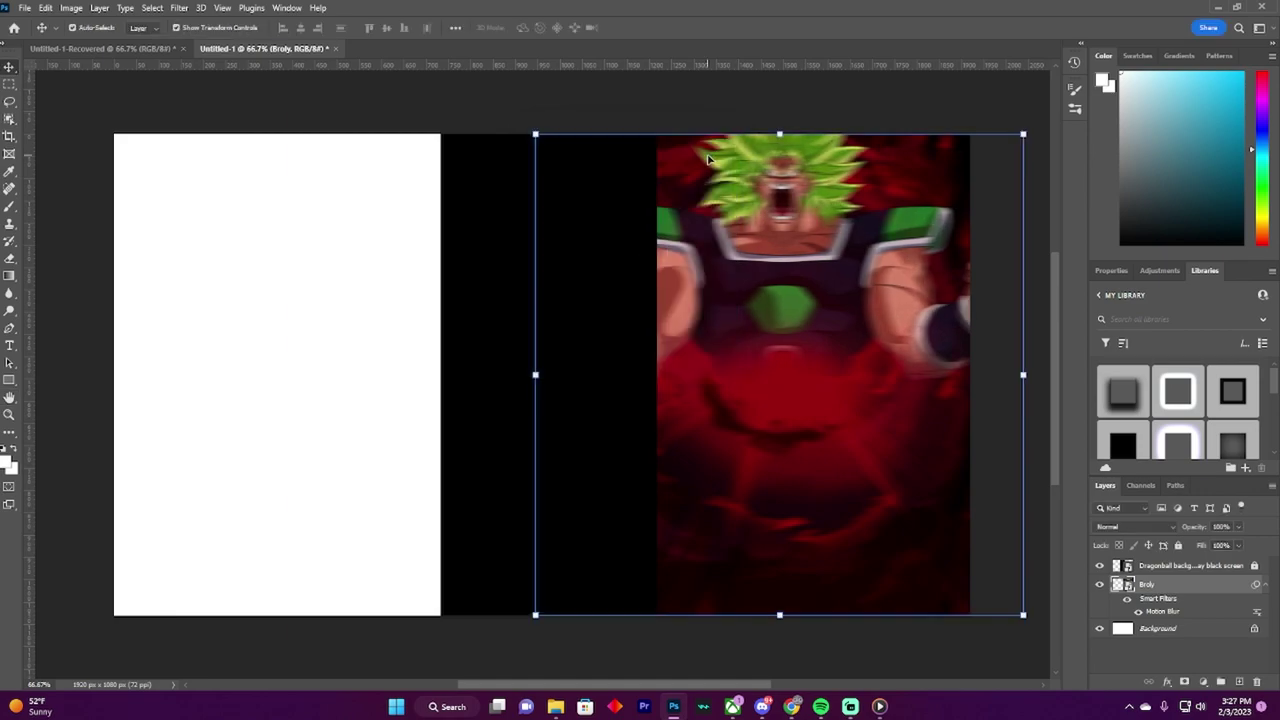
pyautogui.click(1125, 657)
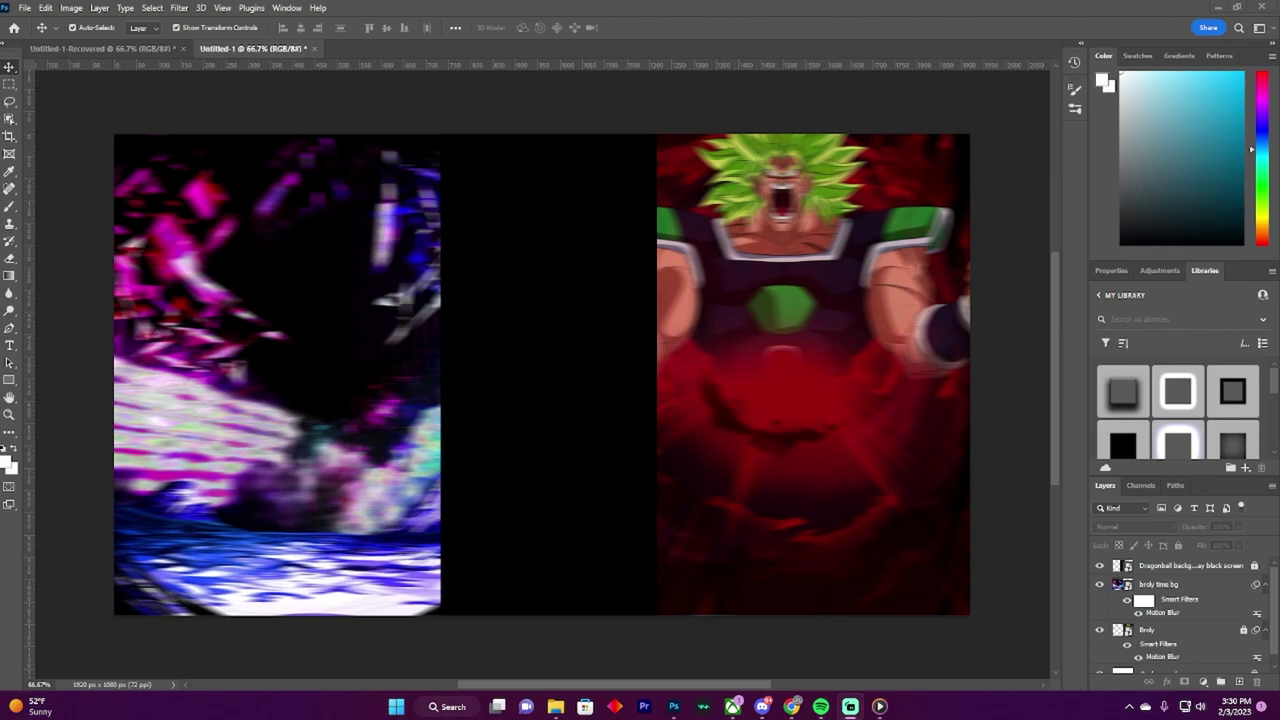
# Step: In Streamlabs Desktop, open the Display Capture source's properties and its list of displays
pyautogui.hotkey('alt', 'Tab')
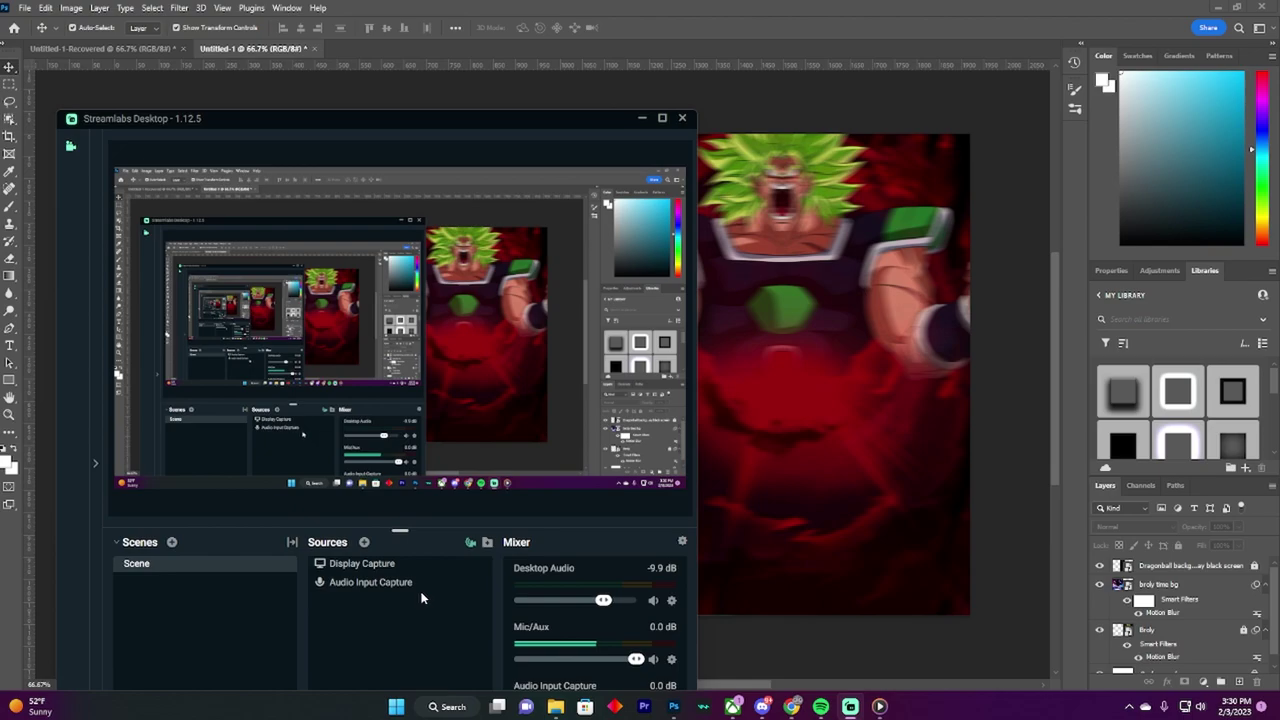
pyautogui.click(404, 568)
pyautogui.rightClick(404, 568)
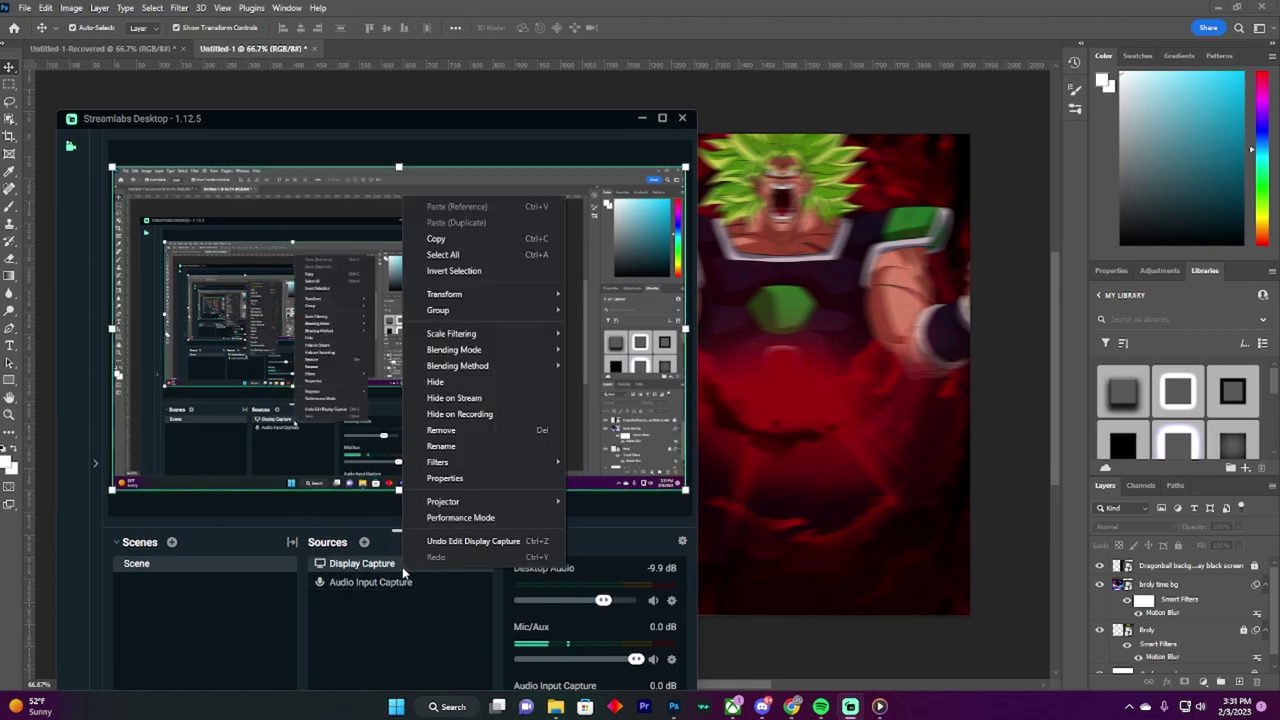
pyautogui.click(369, 572)
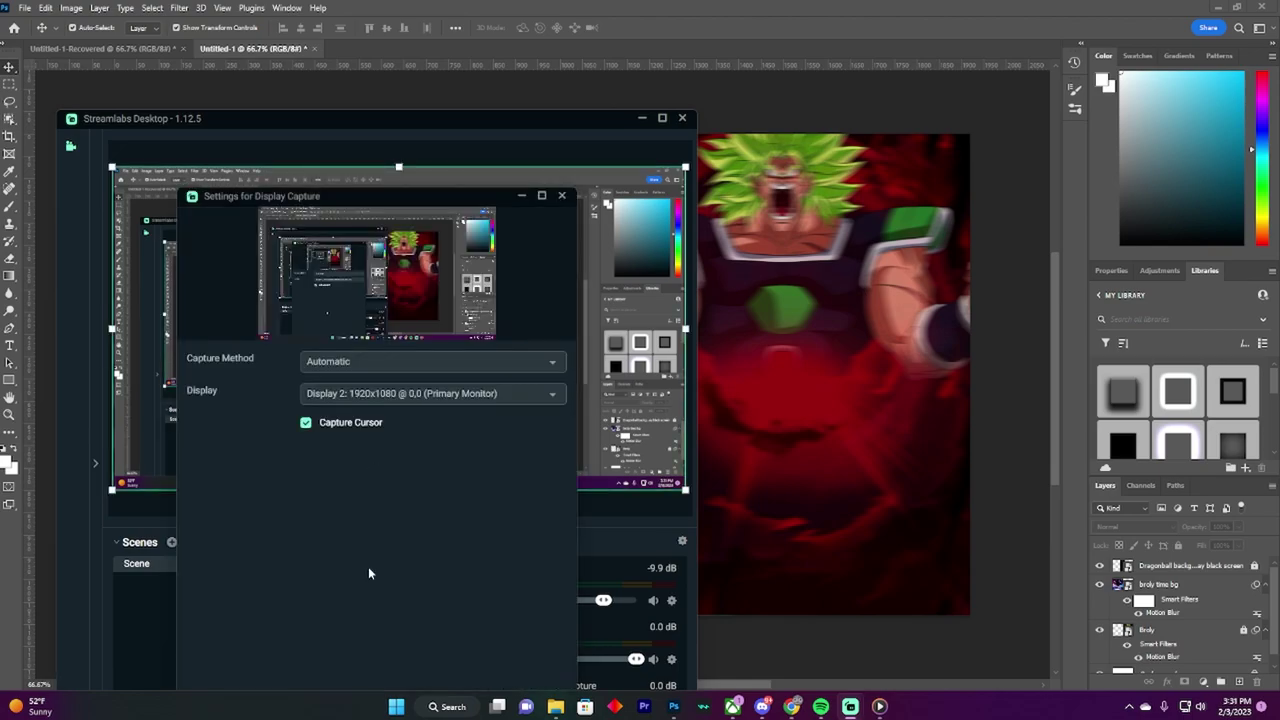
pyautogui.click(391, 409)
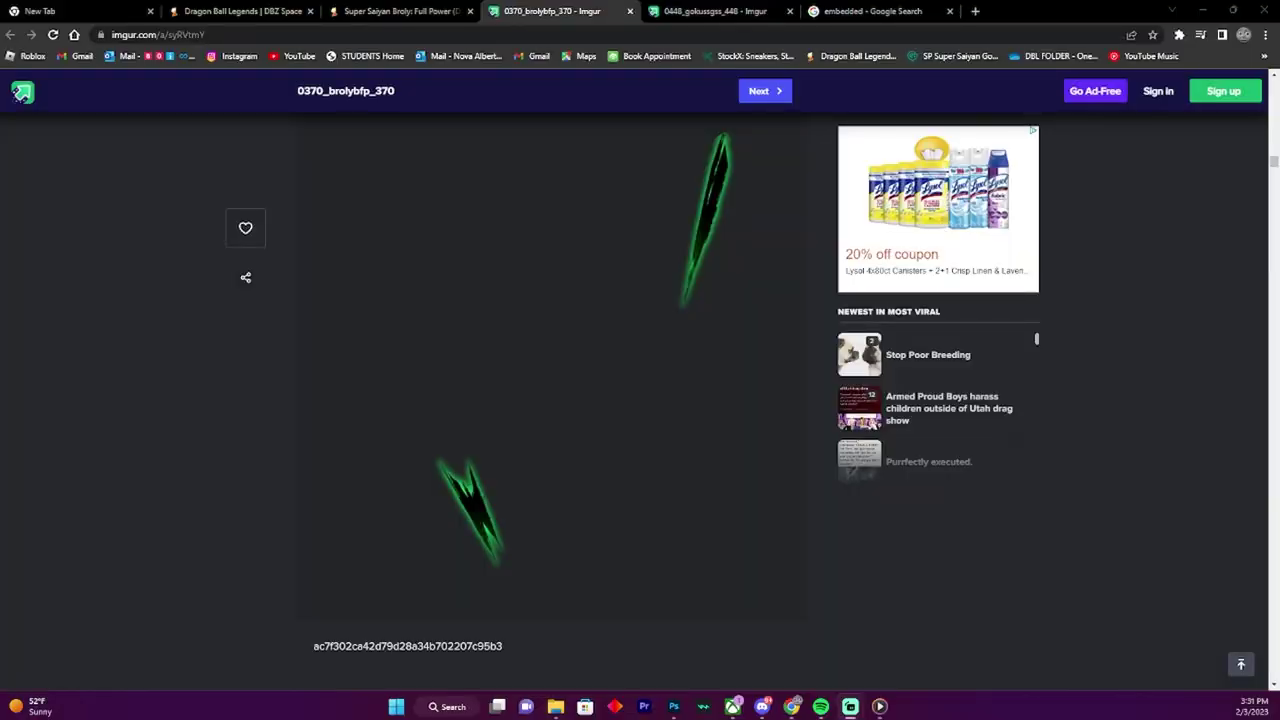
# Step: Scroll through the Imgur 0370_brolybfp_370 album, briefly checking the Super Saiyan Broly page
pyautogui.scroll(-10, 472, 414)
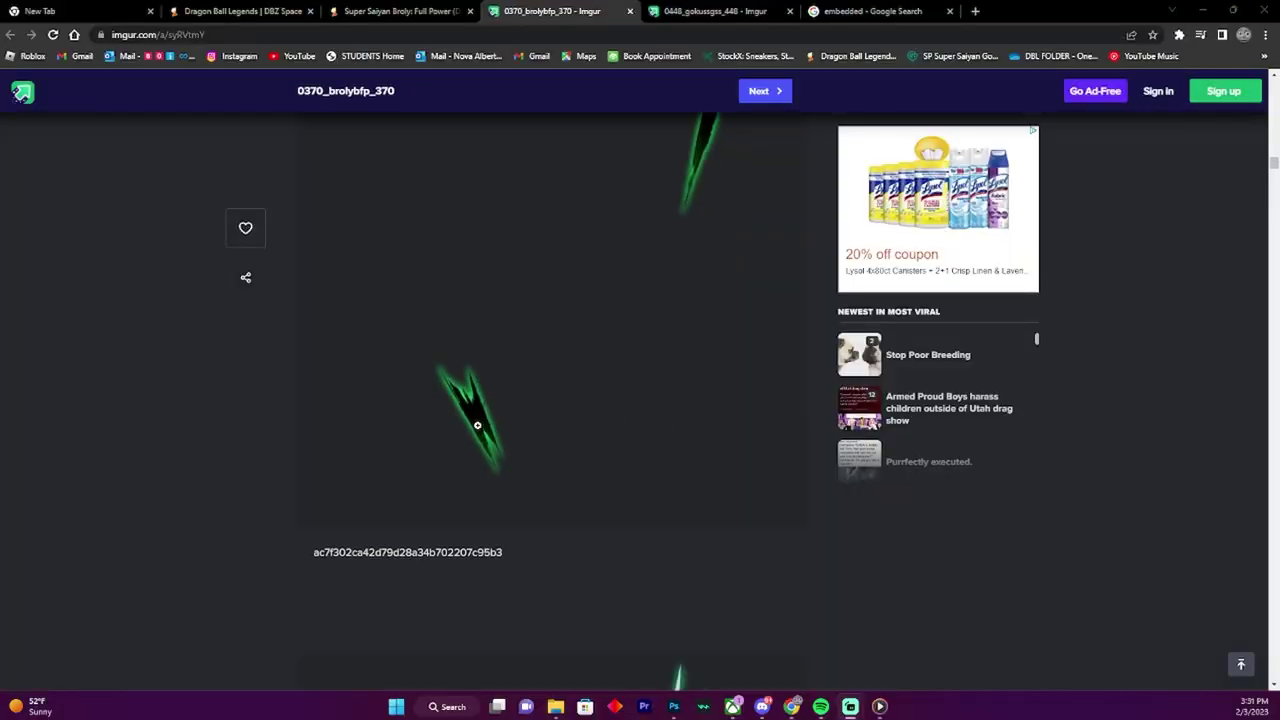
pyautogui.scroll(-5, 467, 409)
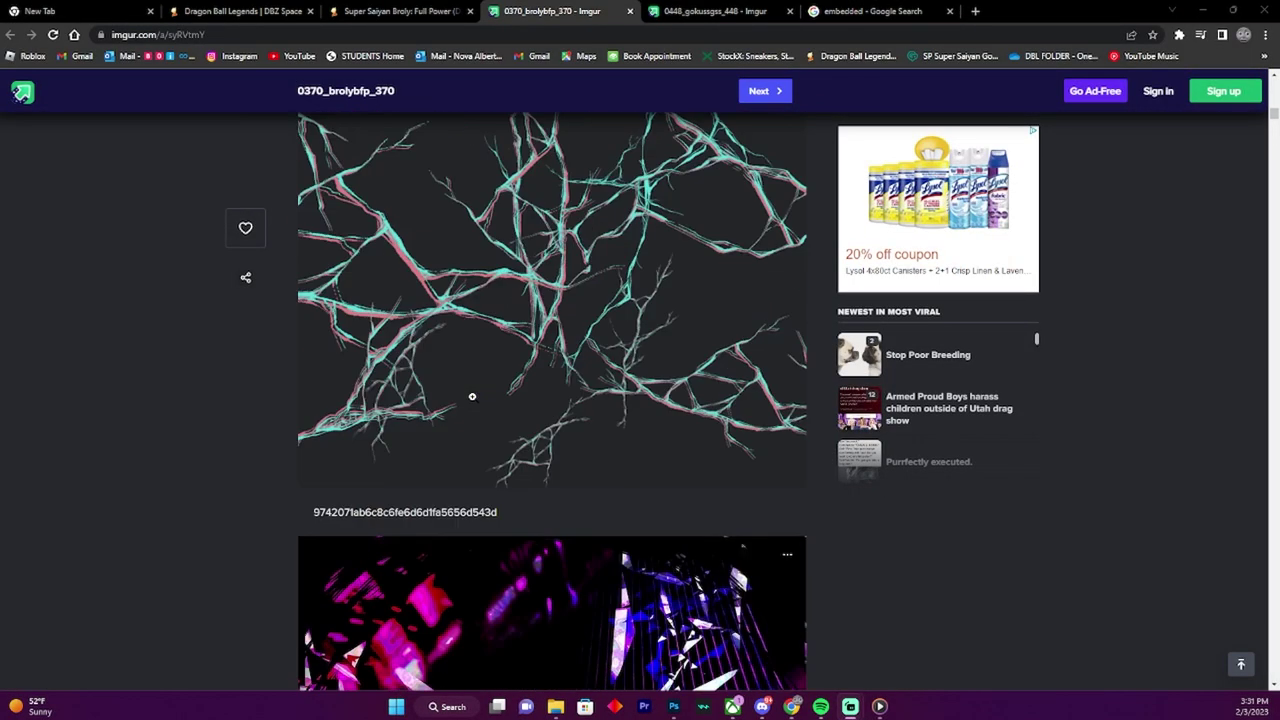
pyautogui.click(438, 10)
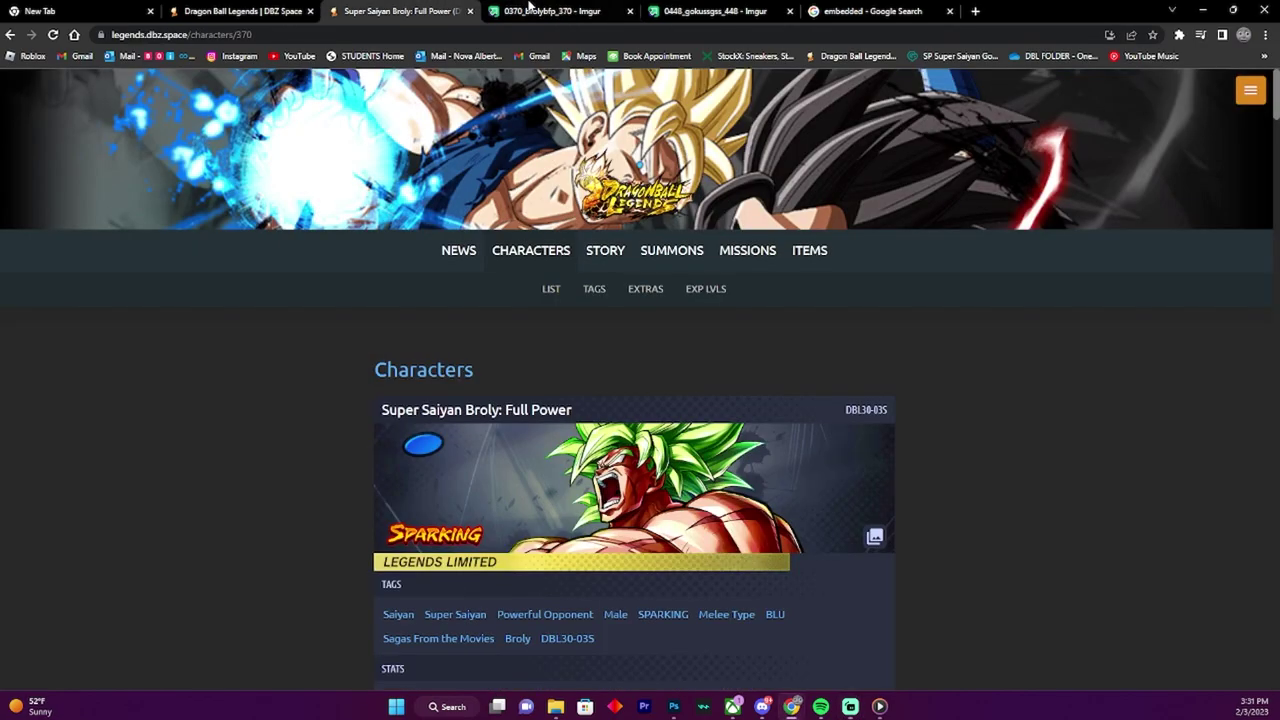
pyautogui.click(532, 10)
pyautogui.scroll(-7, 546, 258)
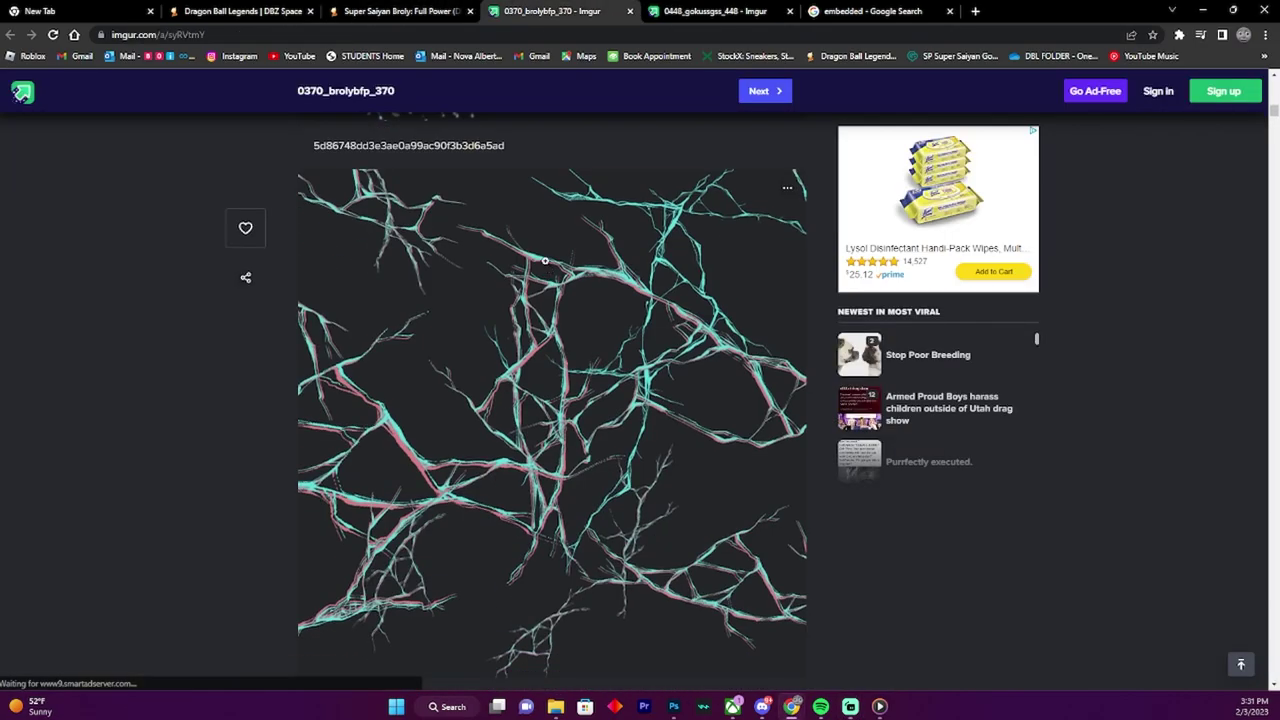
pyautogui.scroll(-15, 572, 294)
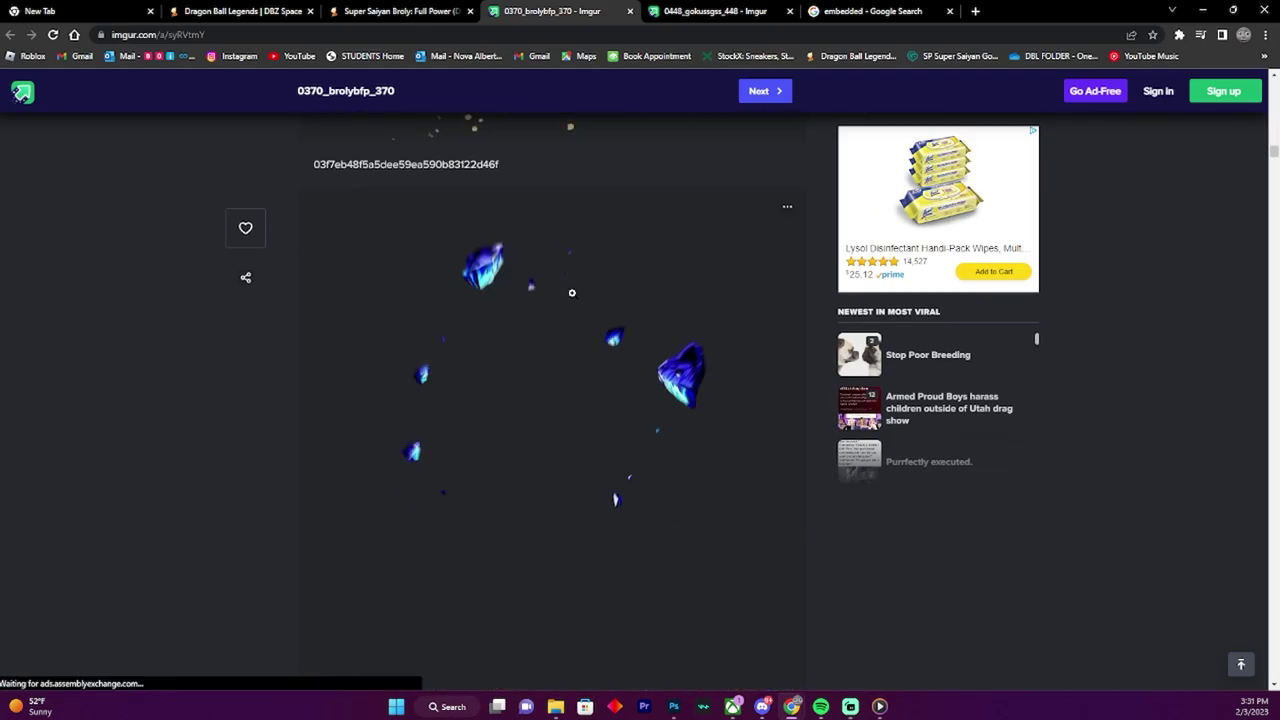
pyautogui.scroll(-5, 571, 295)
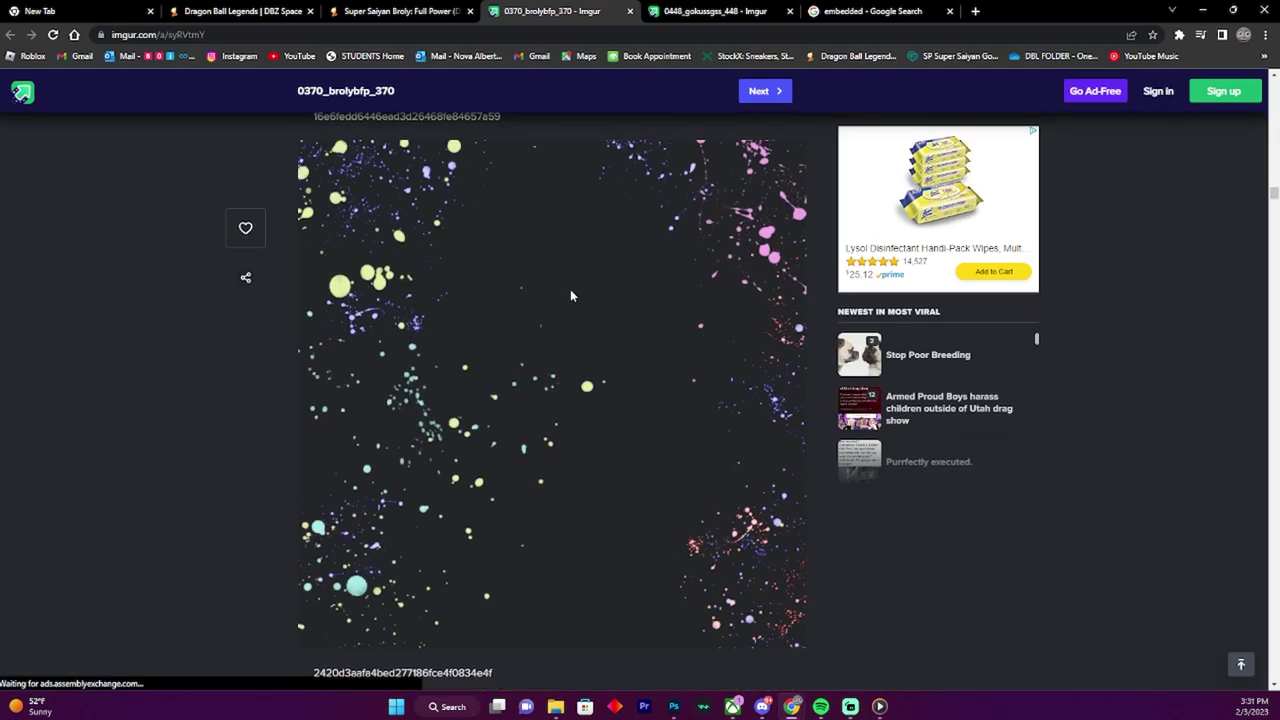
pyautogui.scroll(-12, 568, 285)
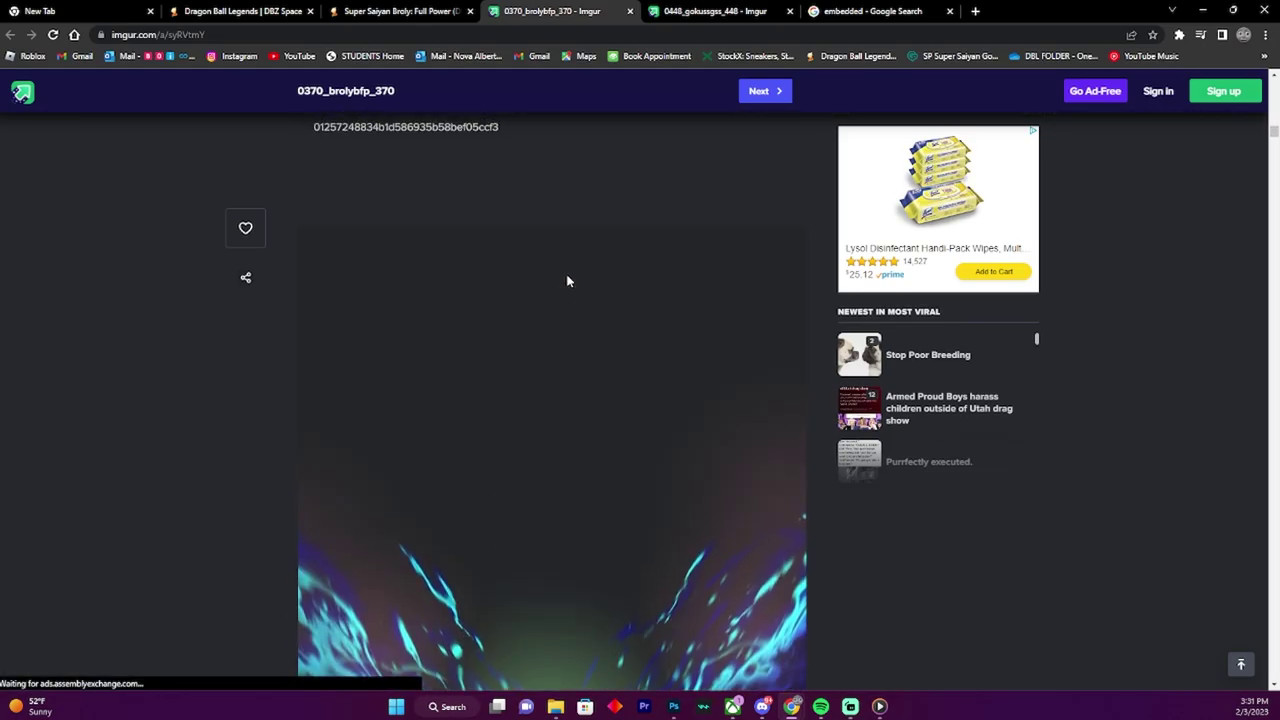
pyautogui.scroll(20, 566, 278)
pyautogui.scroll(-8, 564, 280)
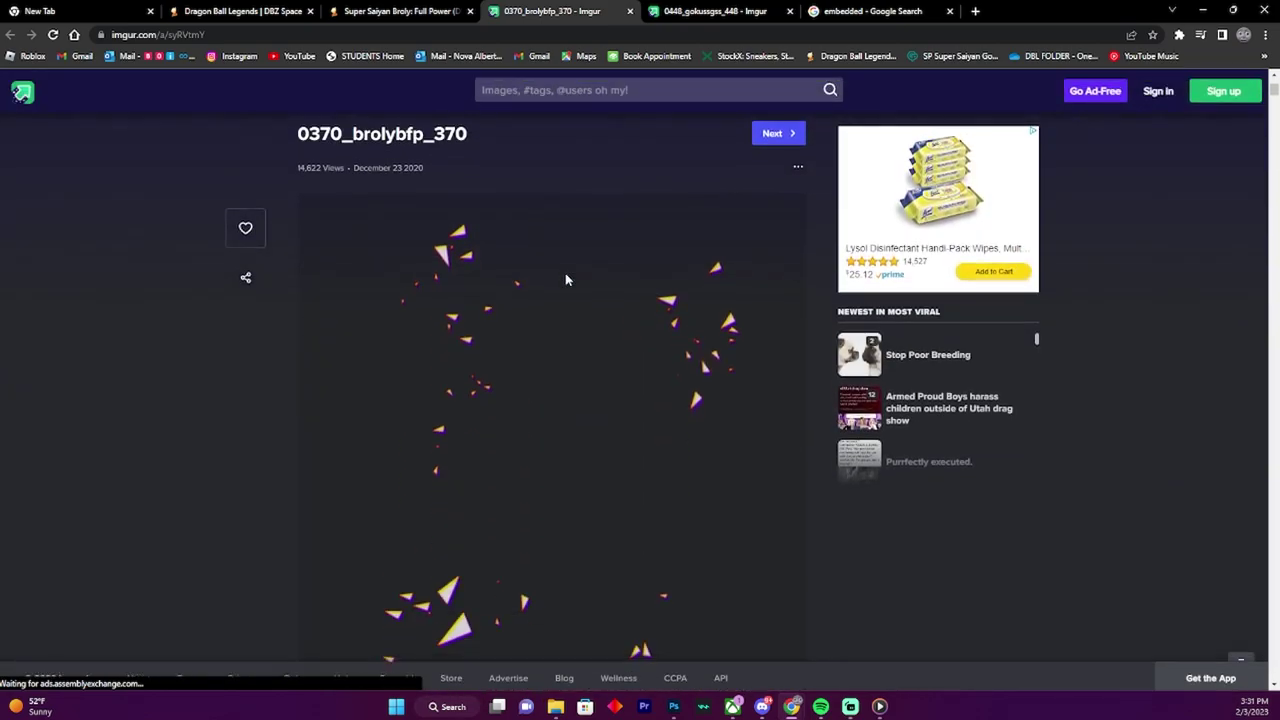
pyautogui.scroll(-5, 564, 280)
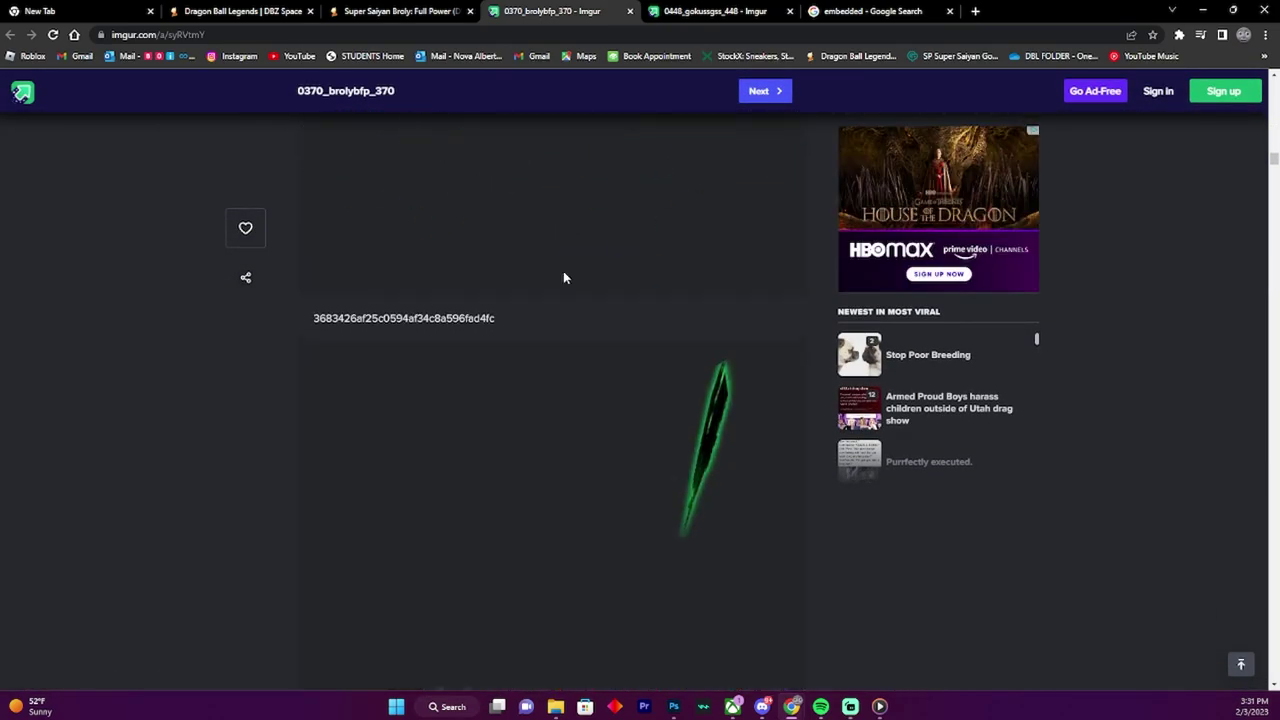
pyautogui.scroll(-15, 563, 277)
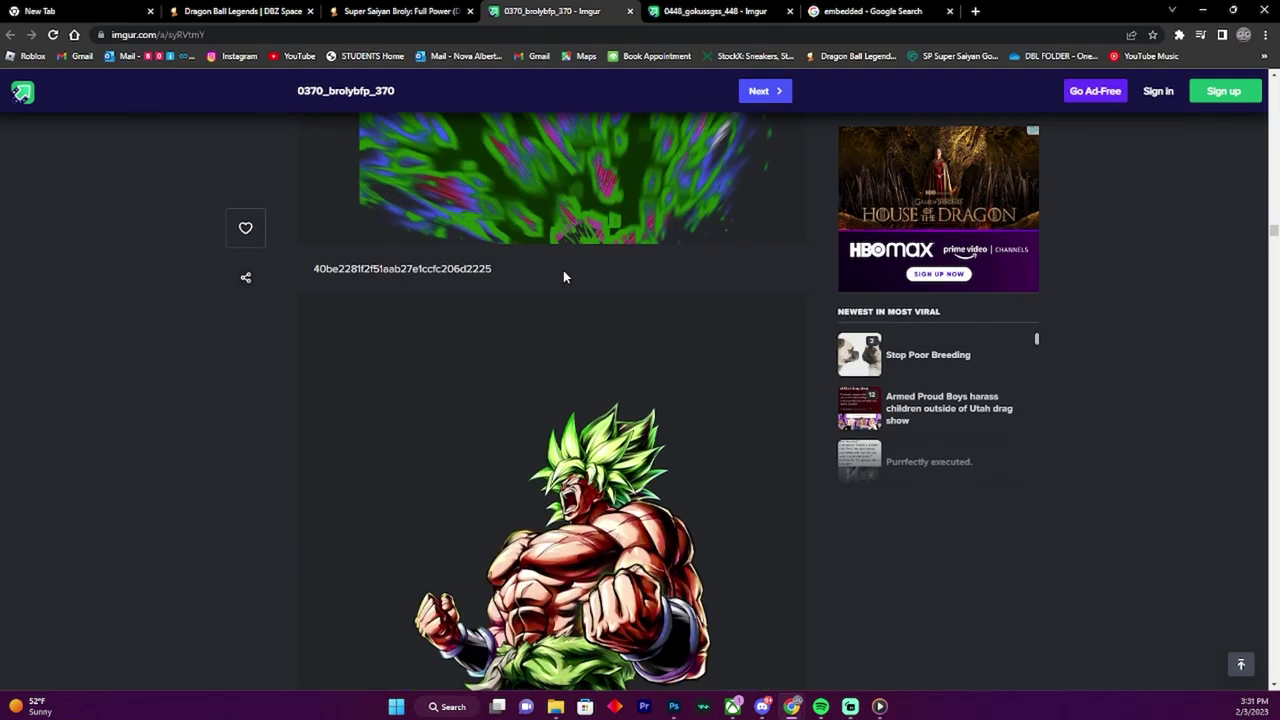
# Step: Save the roaring Broly image as 'broly lf' PNG
pyautogui.rightClick(608, 255)
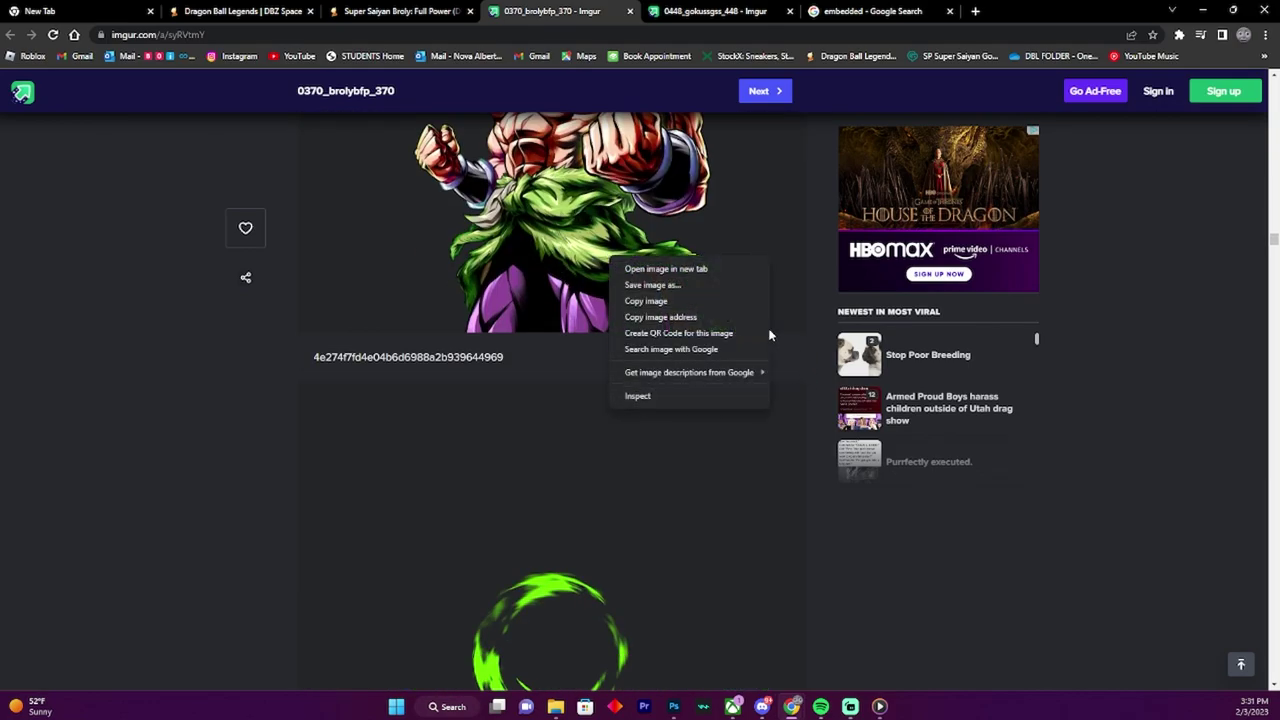
pyautogui.click(704, 281)
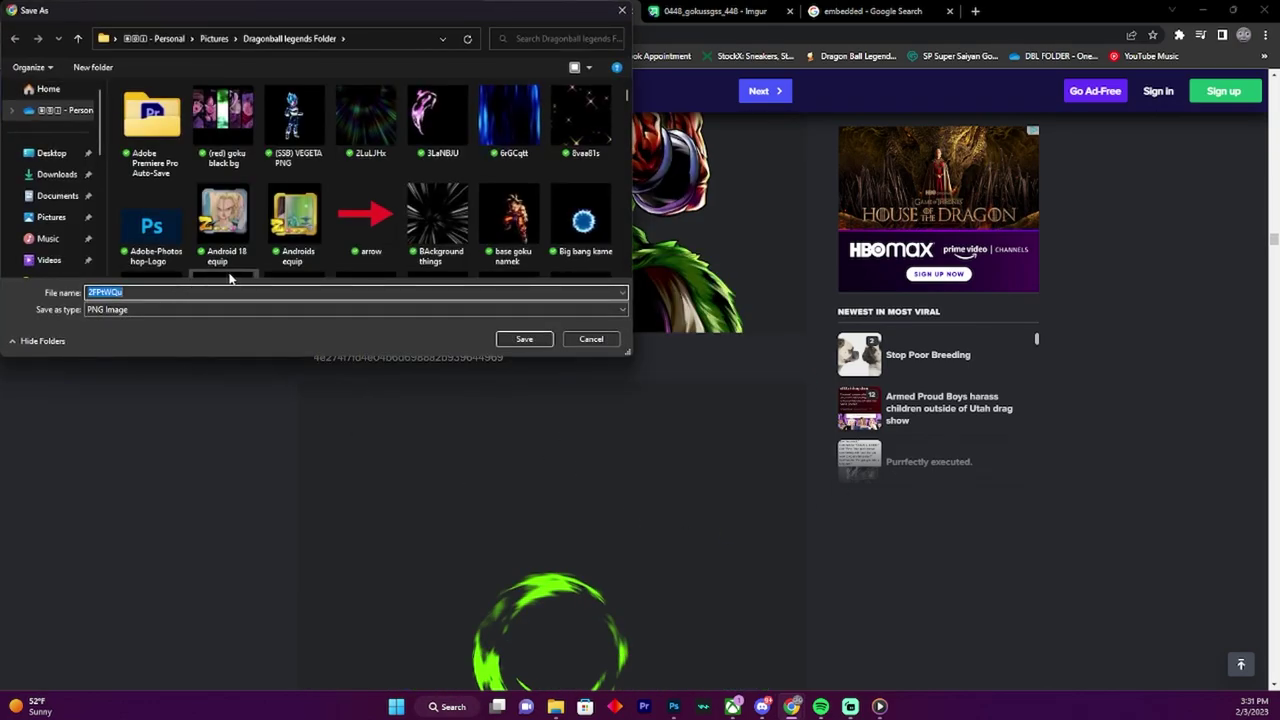
pyautogui.write('broly lf')
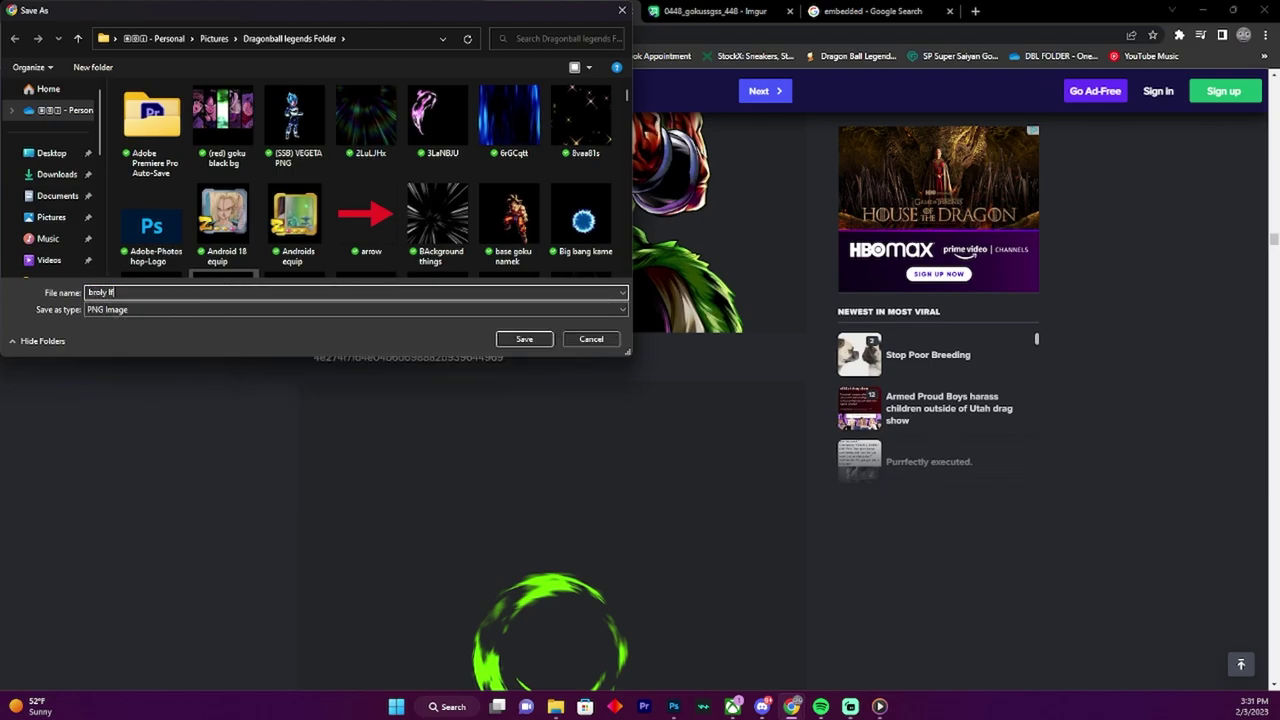
pyautogui.press('Return')
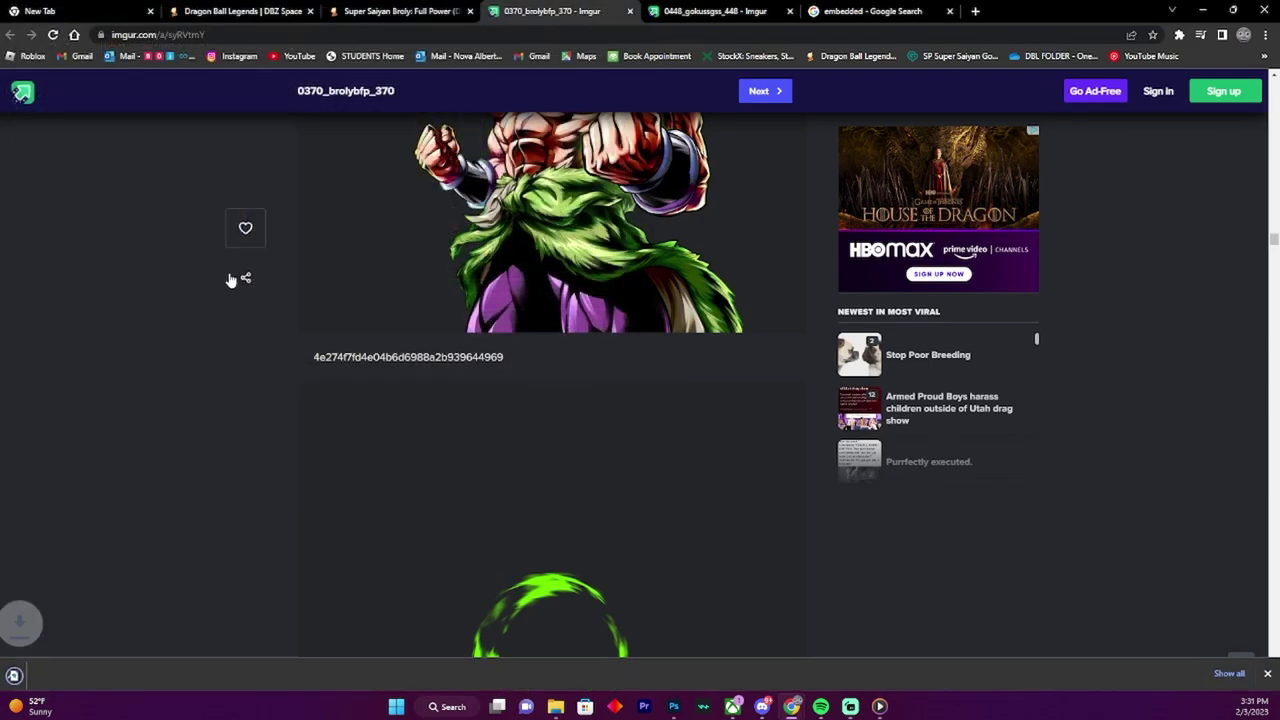
pyautogui.scroll(-5, 229, 277)
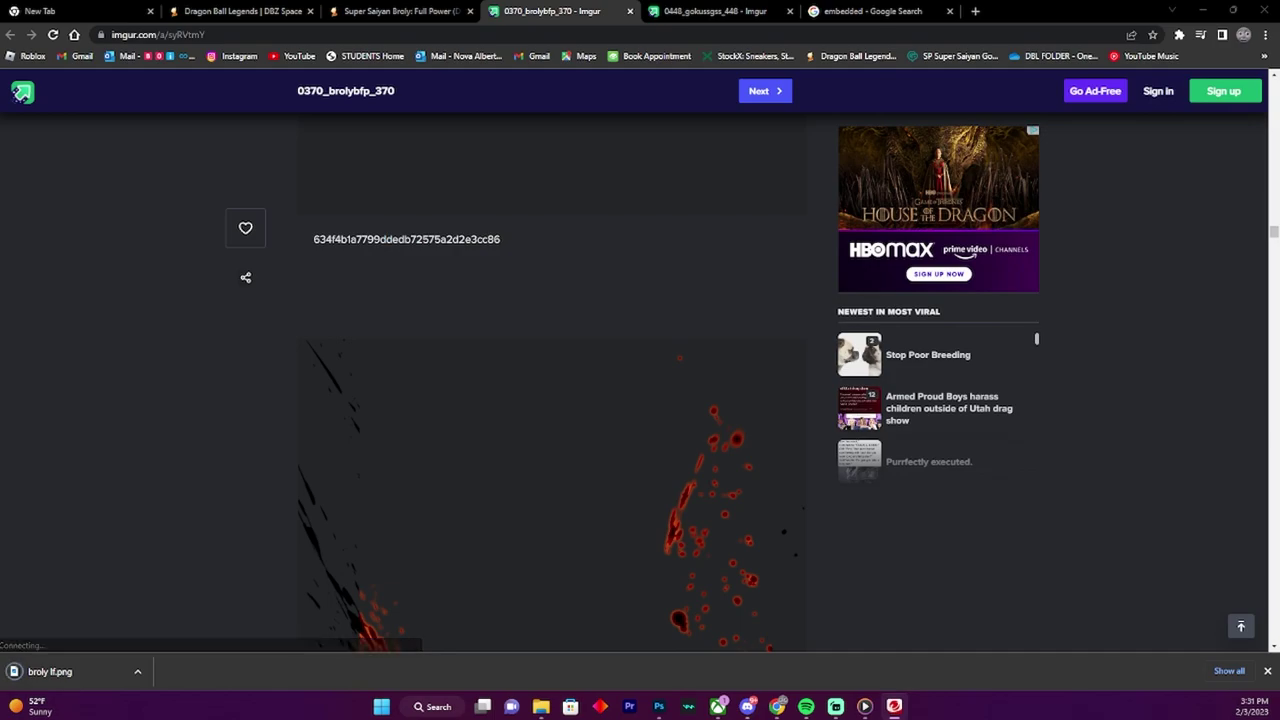
# Step: Bring Streamlabs Desktop forward and move its window up and to the left
pyautogui.click(836, 706)
pyautogui.moveTo(1090, 163); pyautogui.dragTo(686, 57)
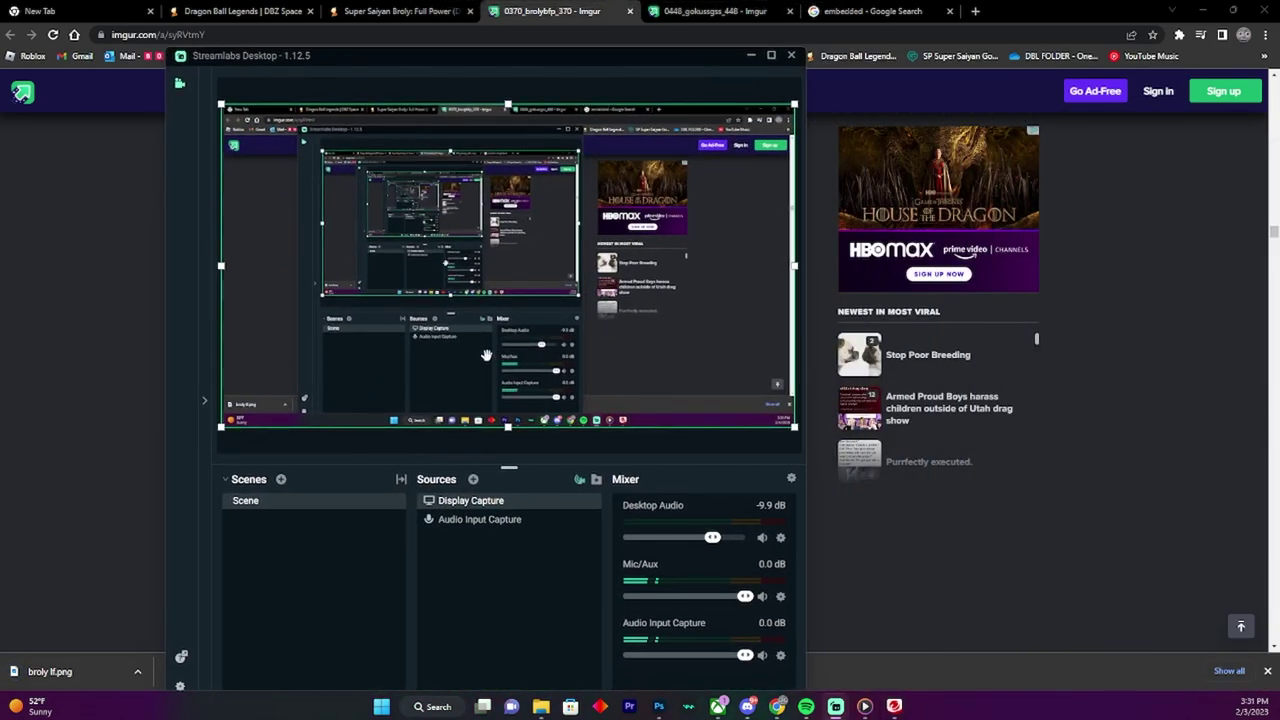
pyautogui.moveTo(600, 55); pyautogui.dragTo(568, 23)
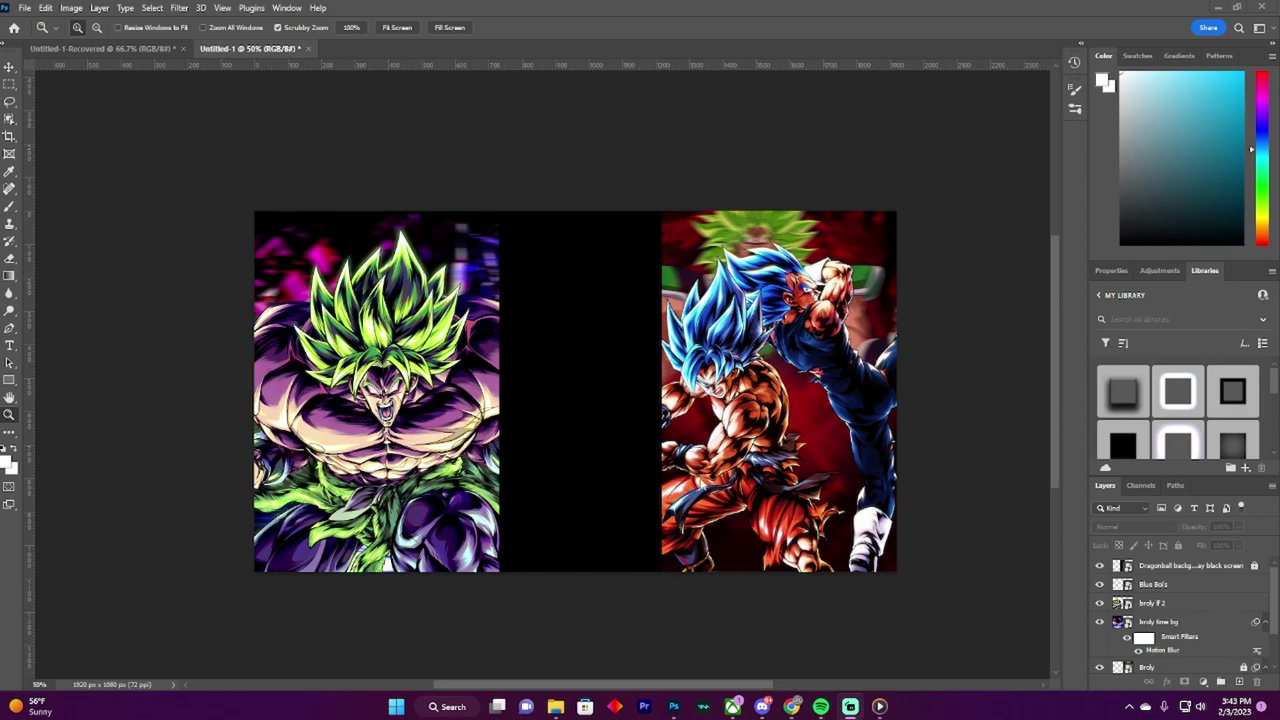
pyautogui.click(1164, 571)
# Step: Select the Dragonball background overlay black screen layer in Photoshop
pyautogui.click(1166, 568)
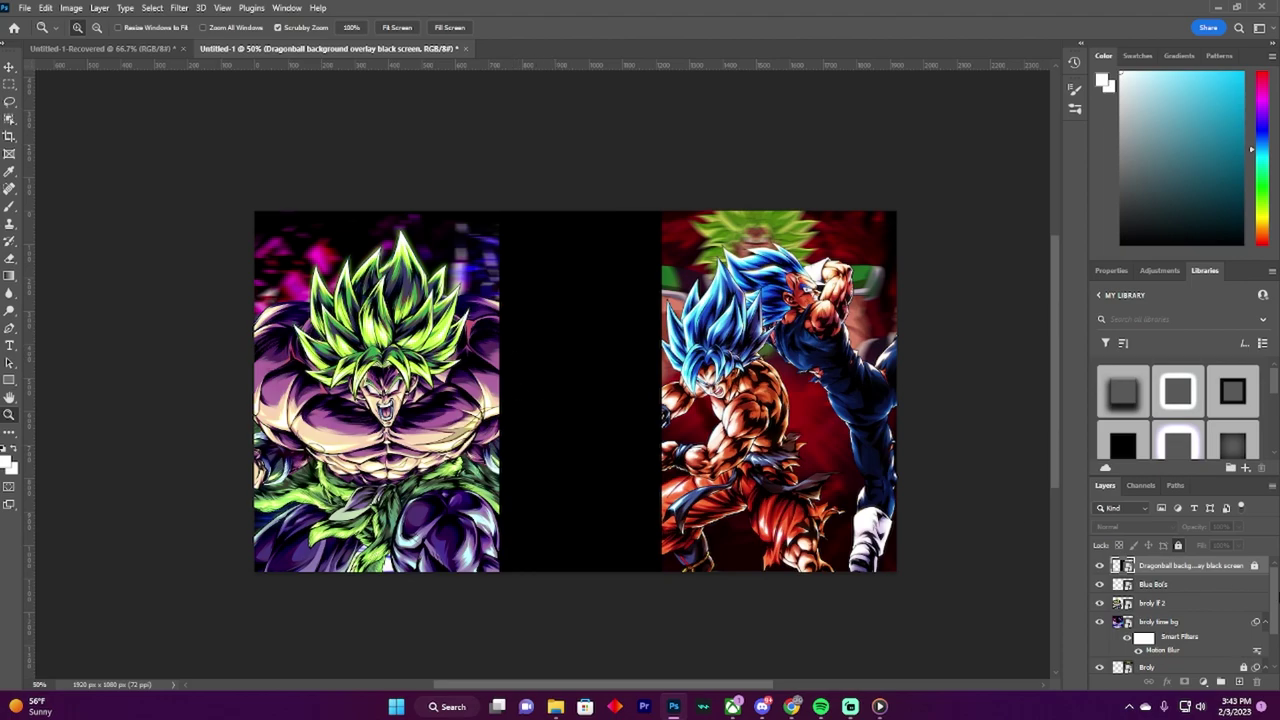
pyautogui.scroll(-2, 1165, 611)
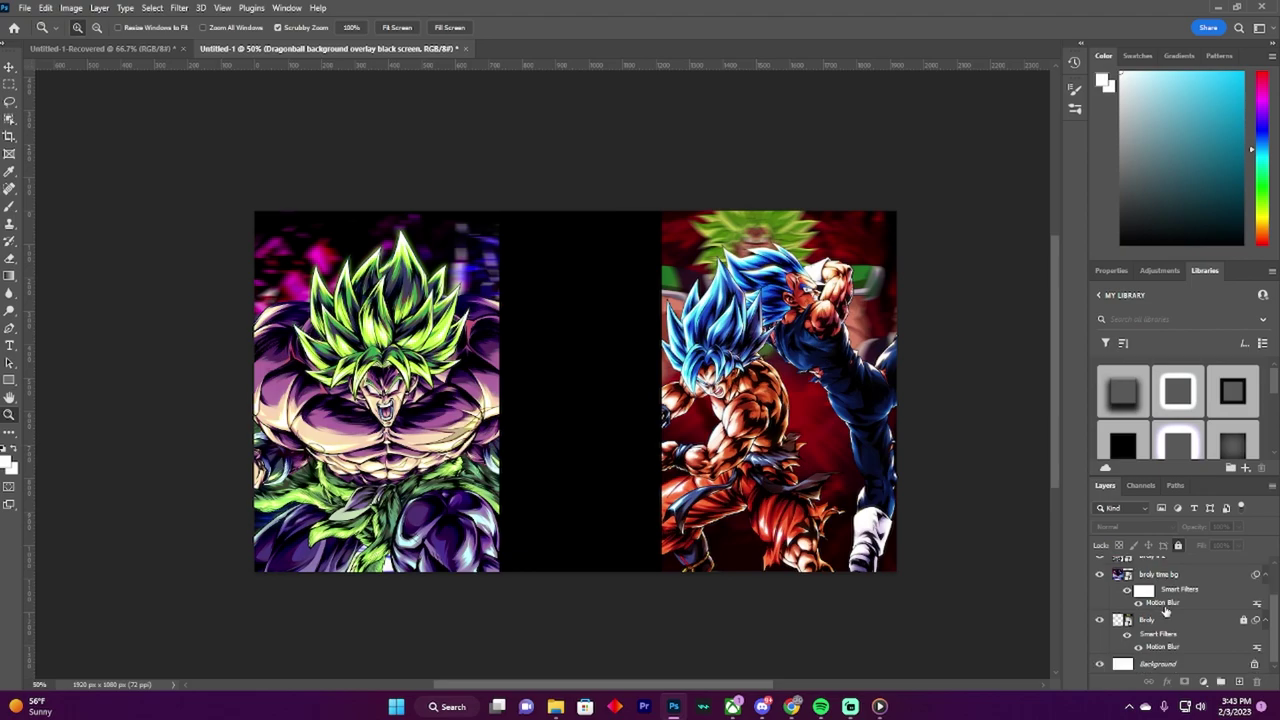
pyautogui.scroll(2, 1167, 627)
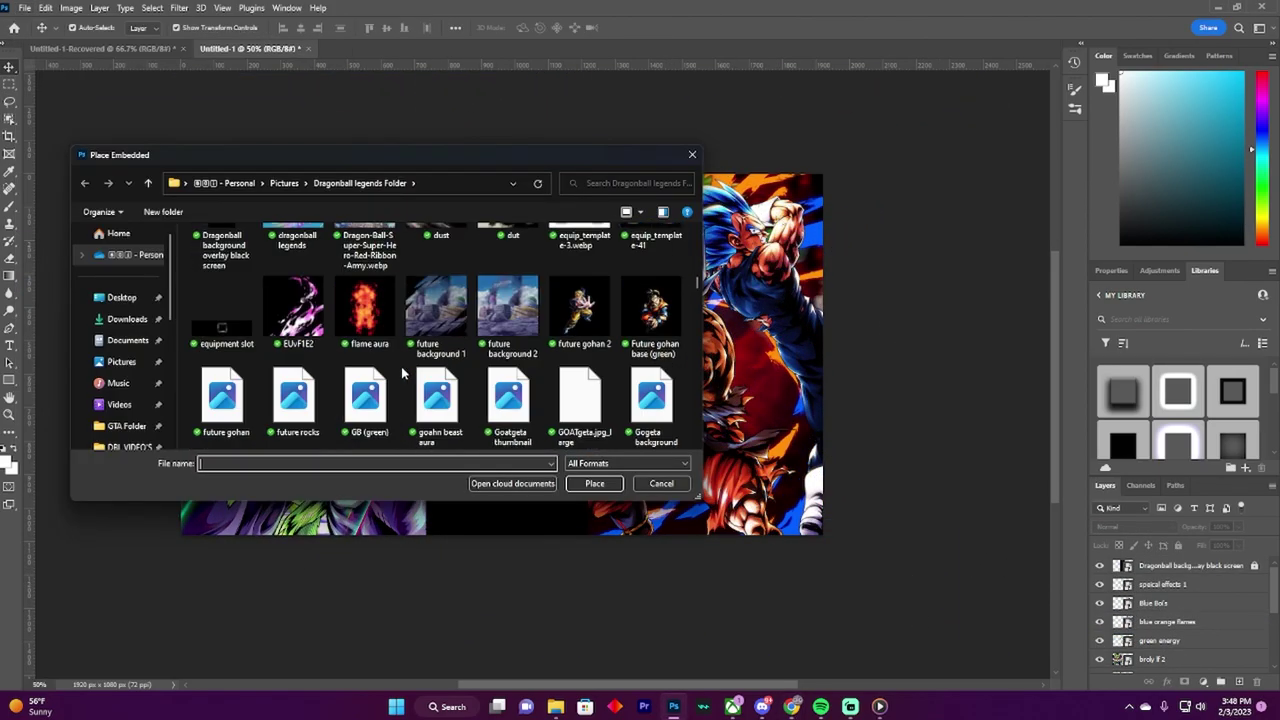
pyautogui.scroll(15, 401, 366)
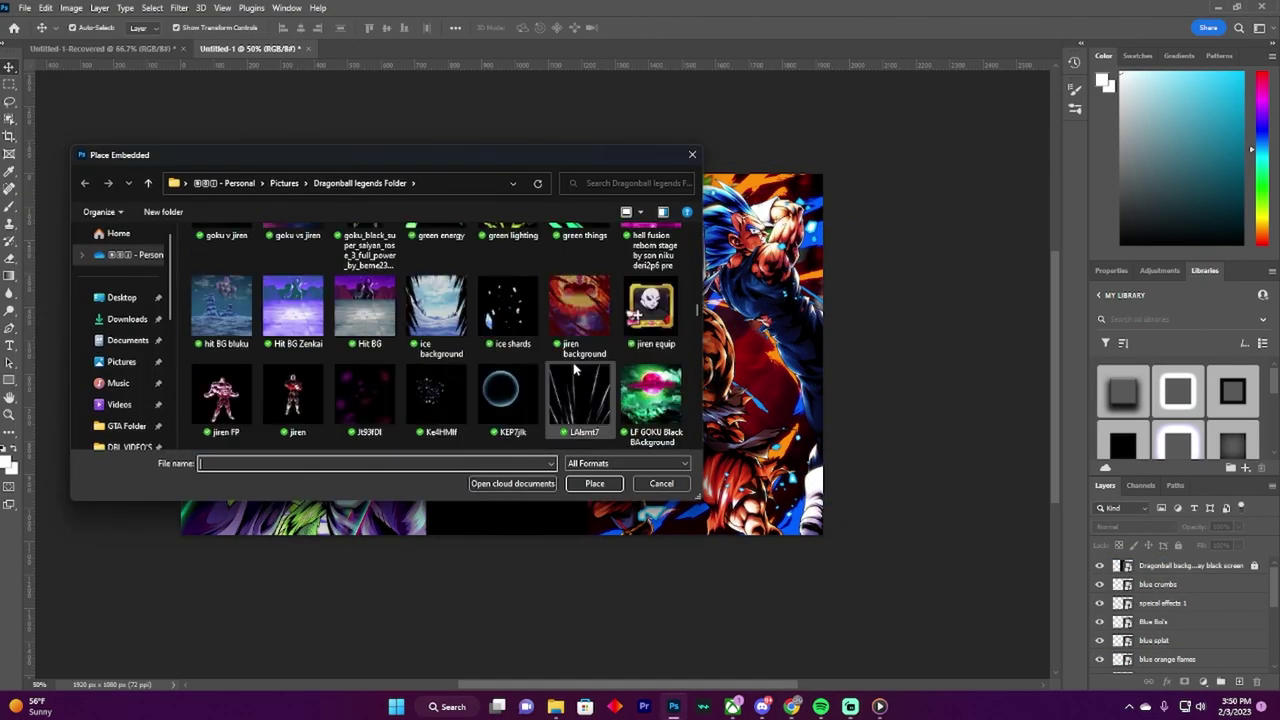
pyautogui.scroll(-10, 484, 314)
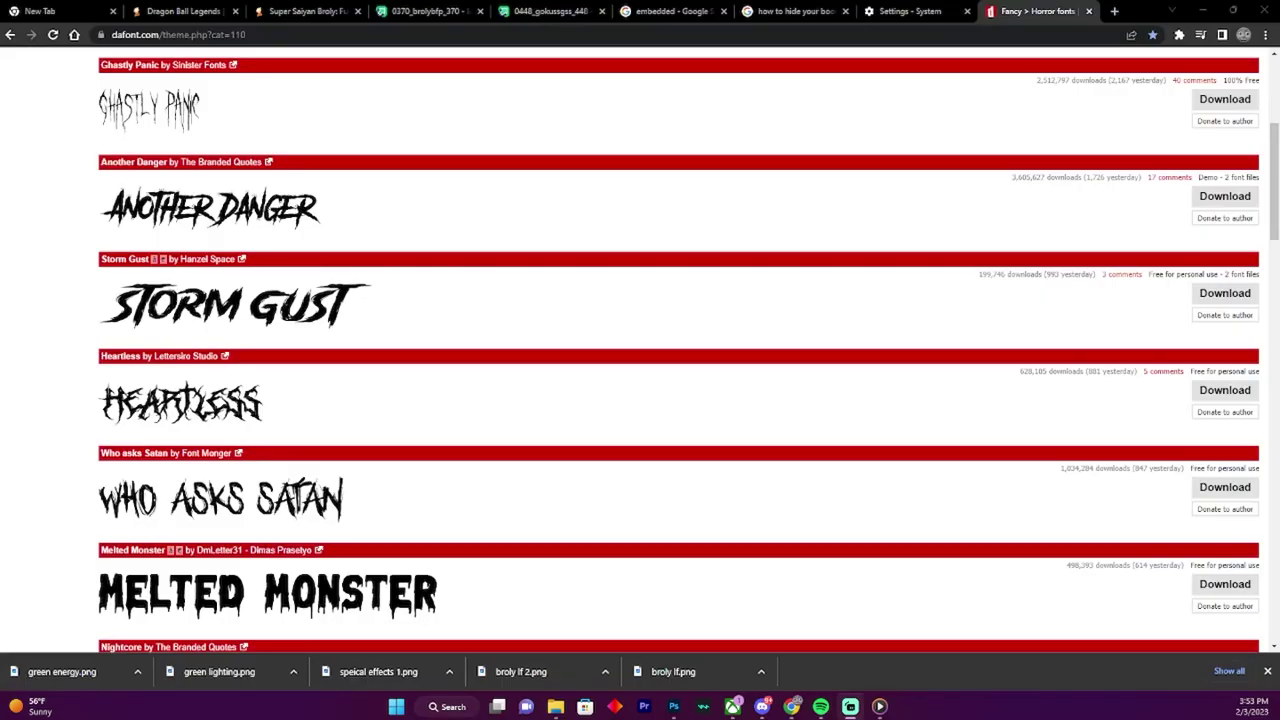
# Step: Scroll dafont.com's Horror list to Sectar and download it as sectar (1).zip
pyautogui.scroll(3, 630, 390)
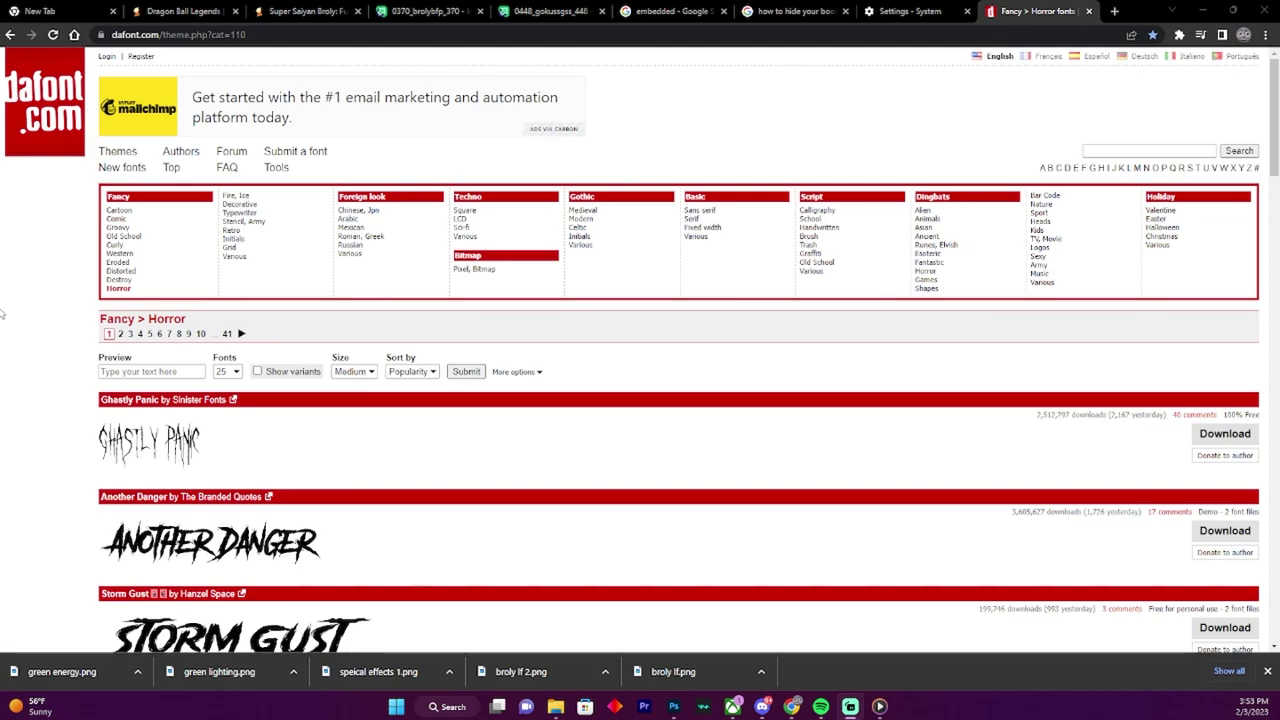
pyautogui.scroll(-3, 30, 345)
pyautogui.scroll(3, 44, 363)
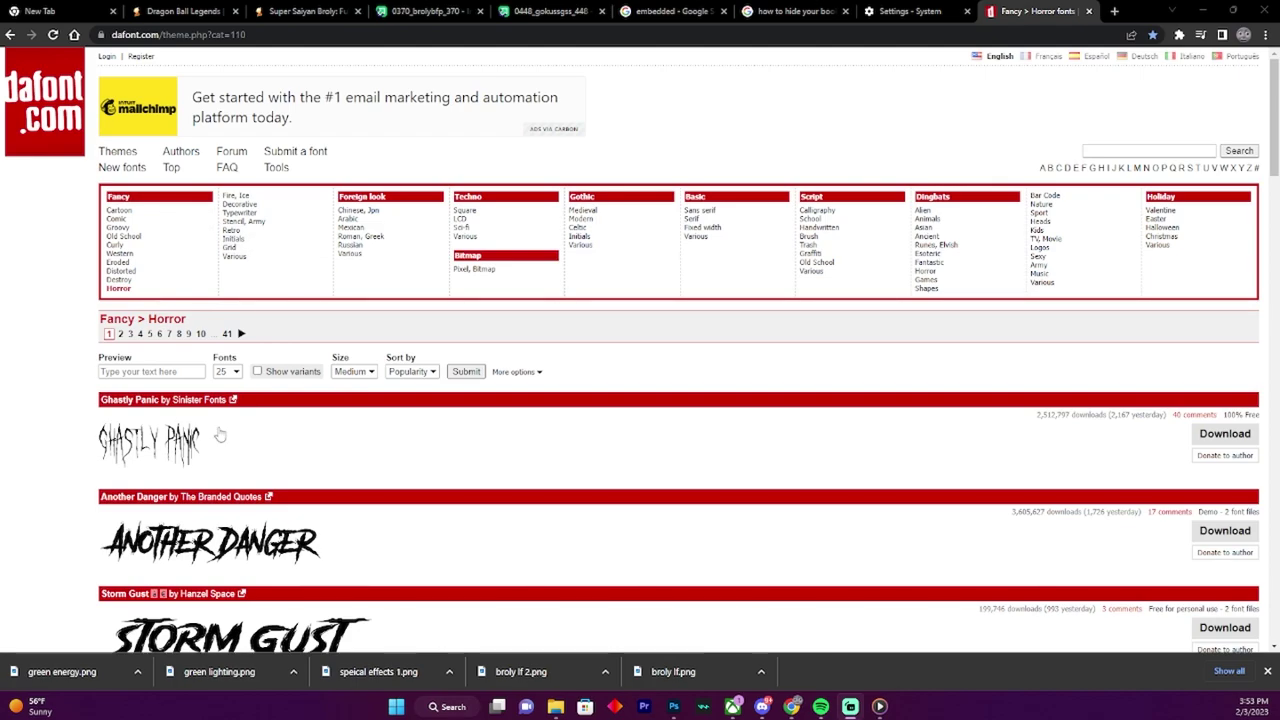
pyautogui.scroll(-2, 390, 392)
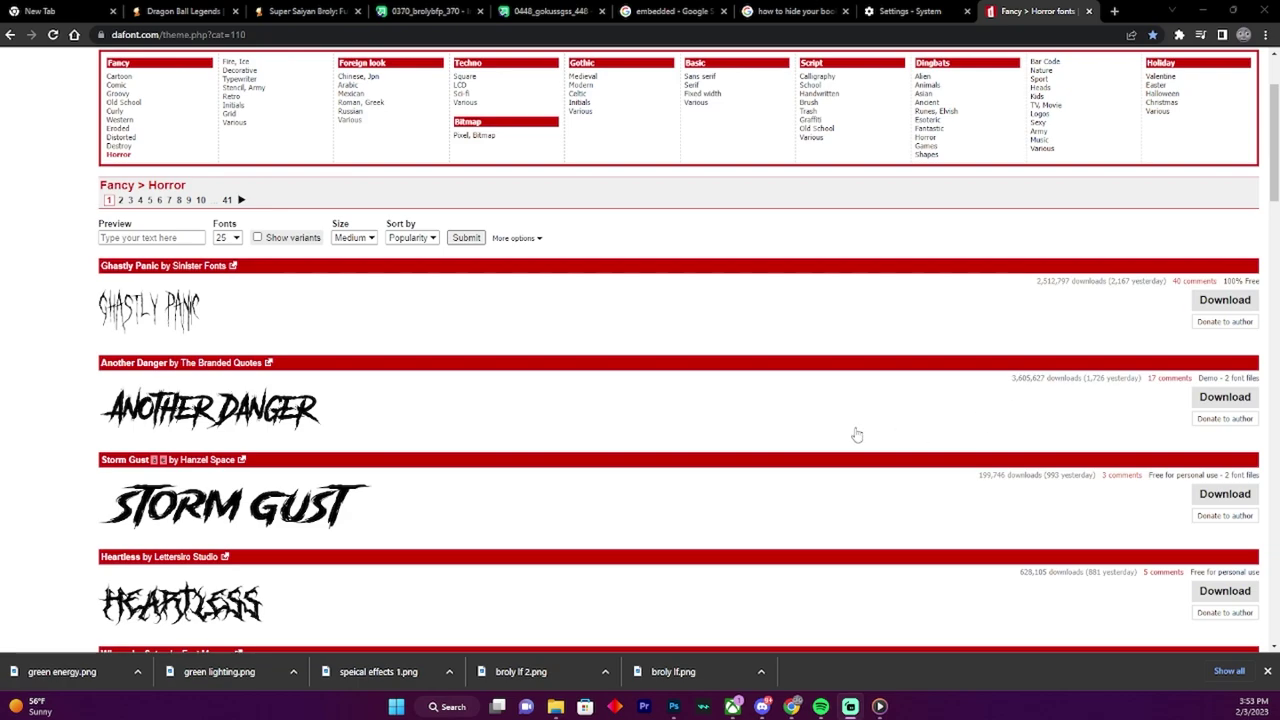
pyautogui.scroll(-4, 674, 417)
pyautogui.scroll(-3, 420, 360)
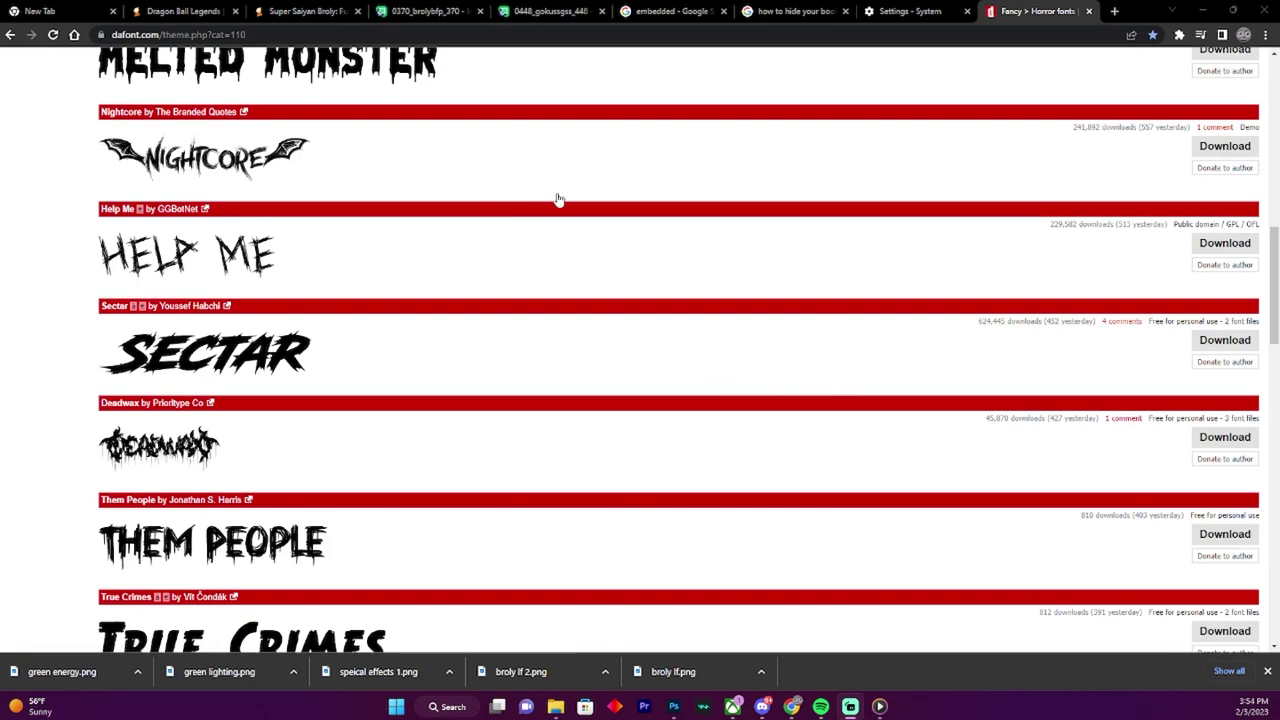
pyautogui.click(1224, 341)
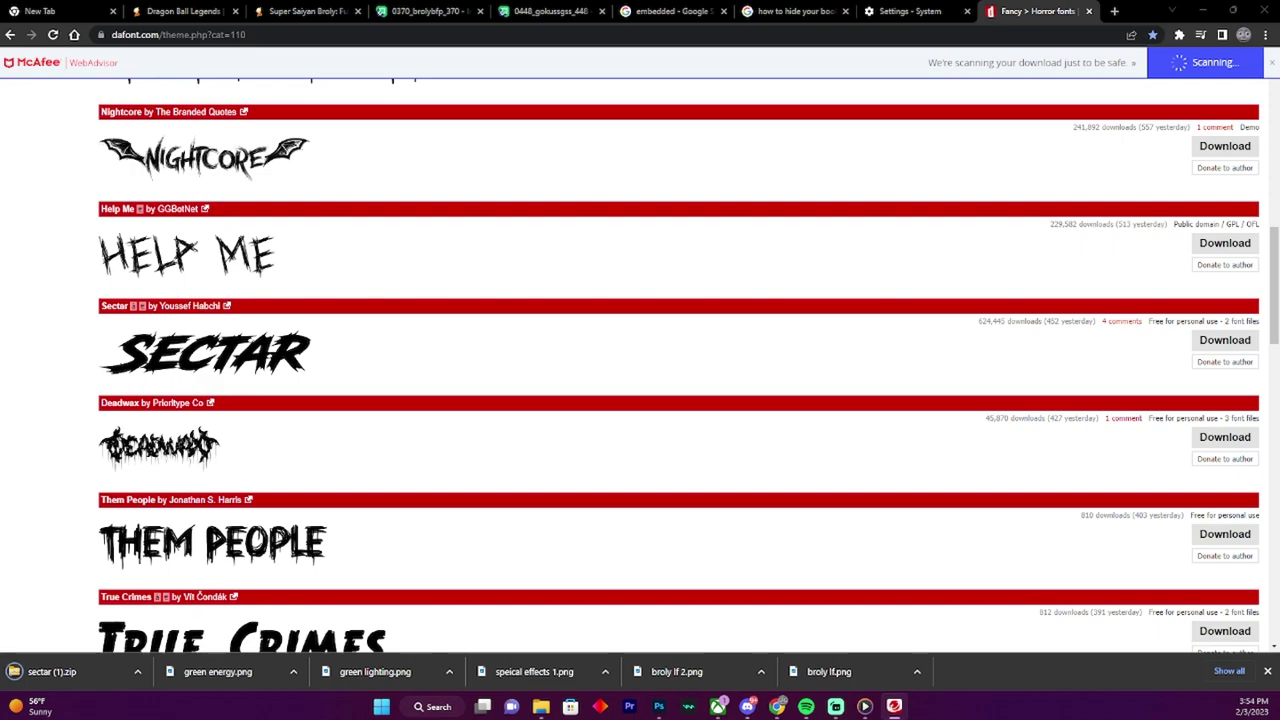
# Step: Open the downloaded sectar (1).zip and preview the Sectar font file
pyautogui.click(83, 679)
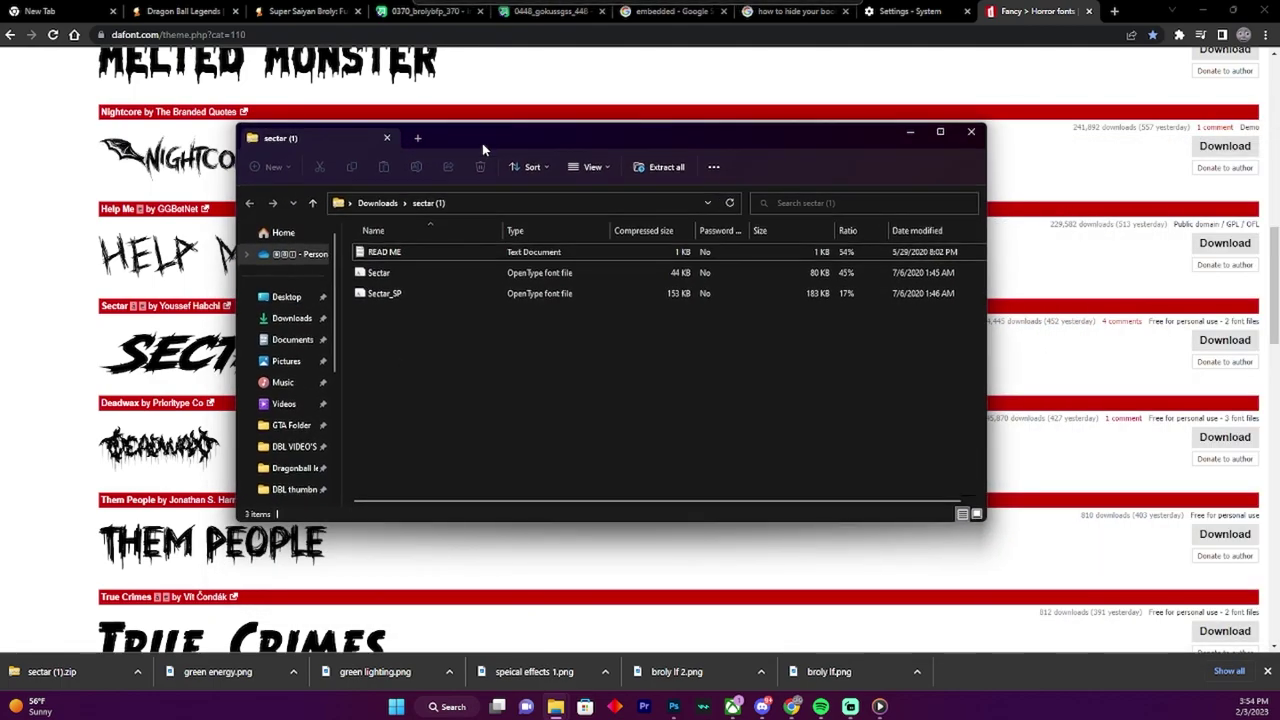
pyautogui.doubleClick(421, 266)
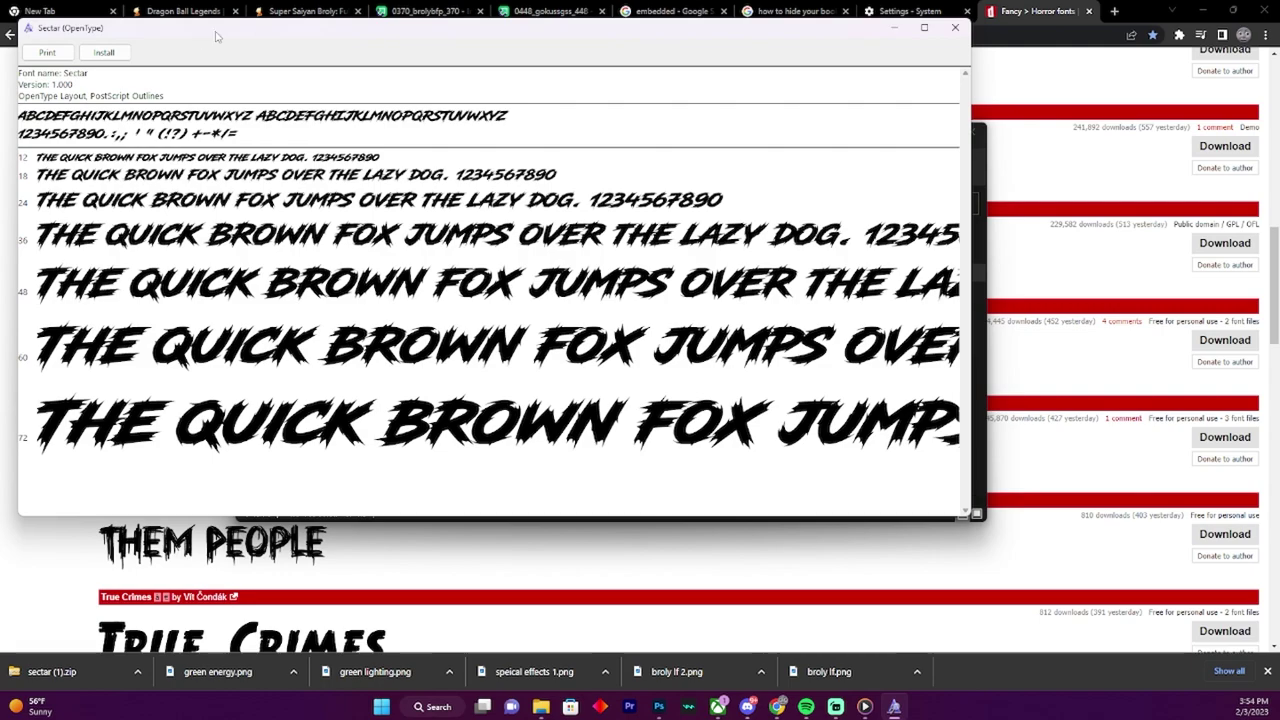
pyautogui.click(955, 27)
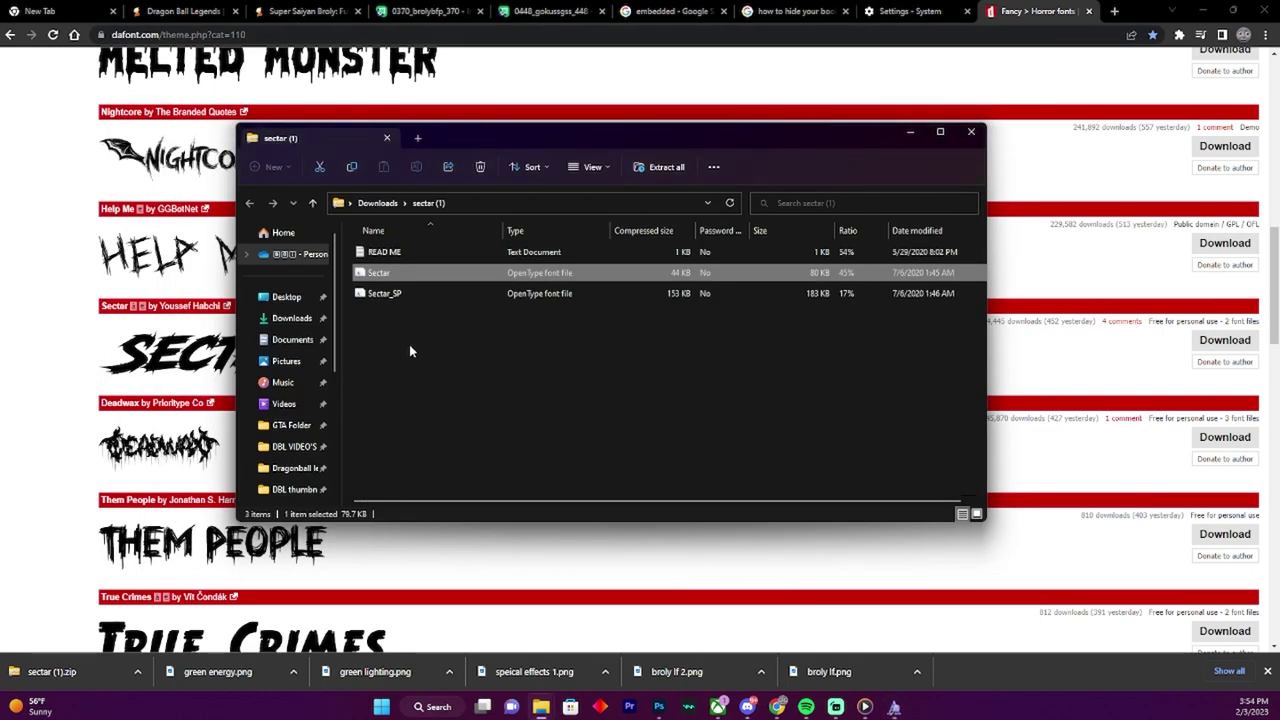
pyautogui.doubleClick(420, 279)
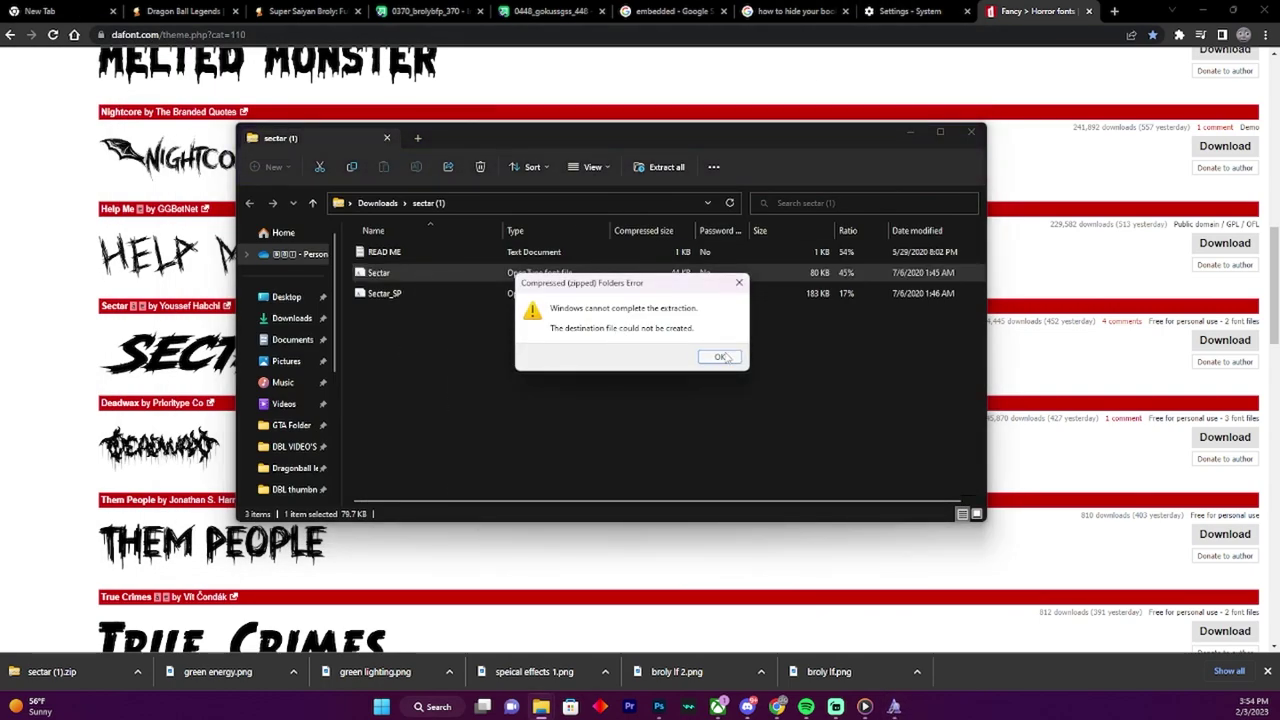
# Step: Dismiss the extraction error, install the Sectar font and close its viewer
pyautogui.click(722, 357)
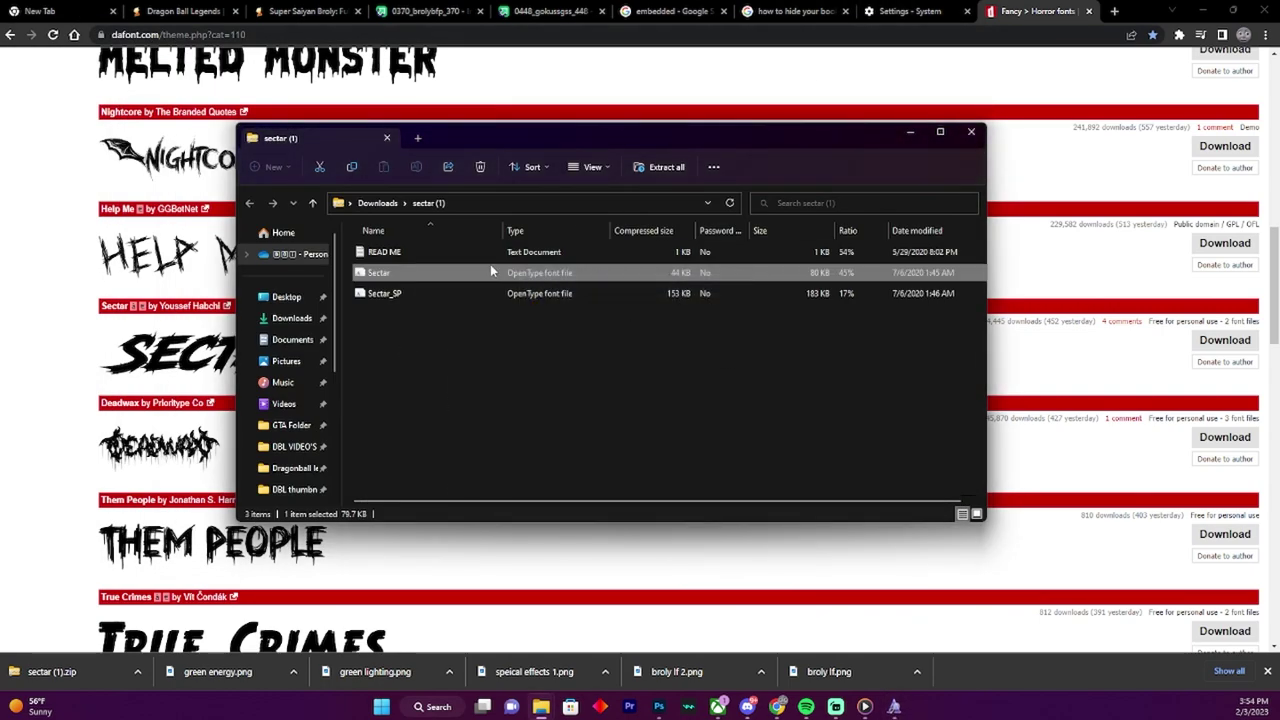
pyautogui.click(894, 706)
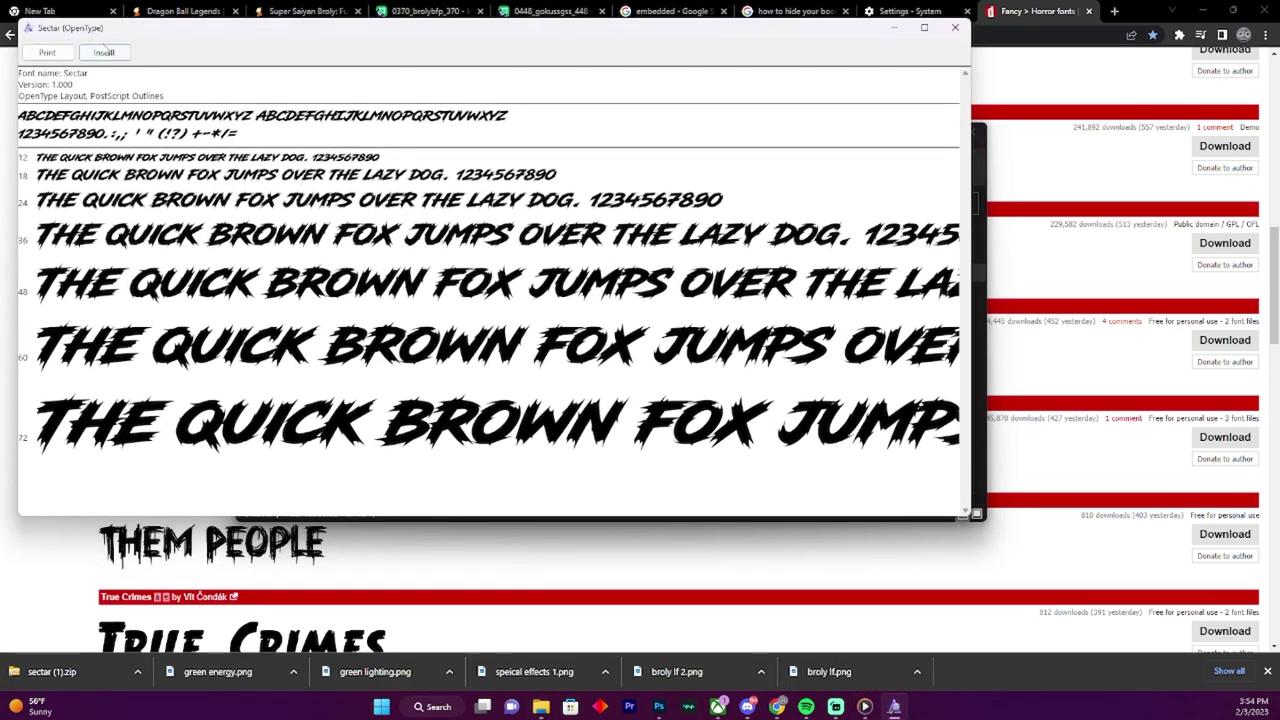
pyautogui.click(104, 52)
pyautogui.click(955, 27)
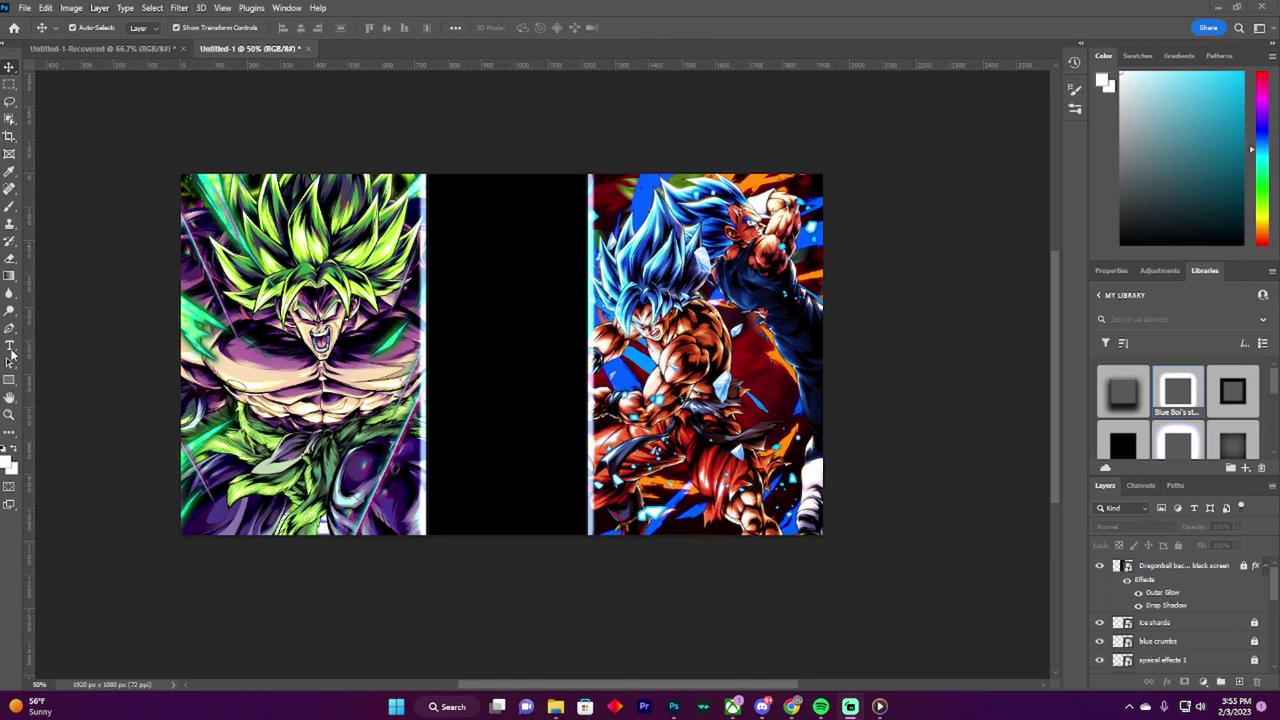
# Step: Back in Photoshop, take the Horizontal Type tool and choose the Sectar font
pyautogui.click(12, 350)
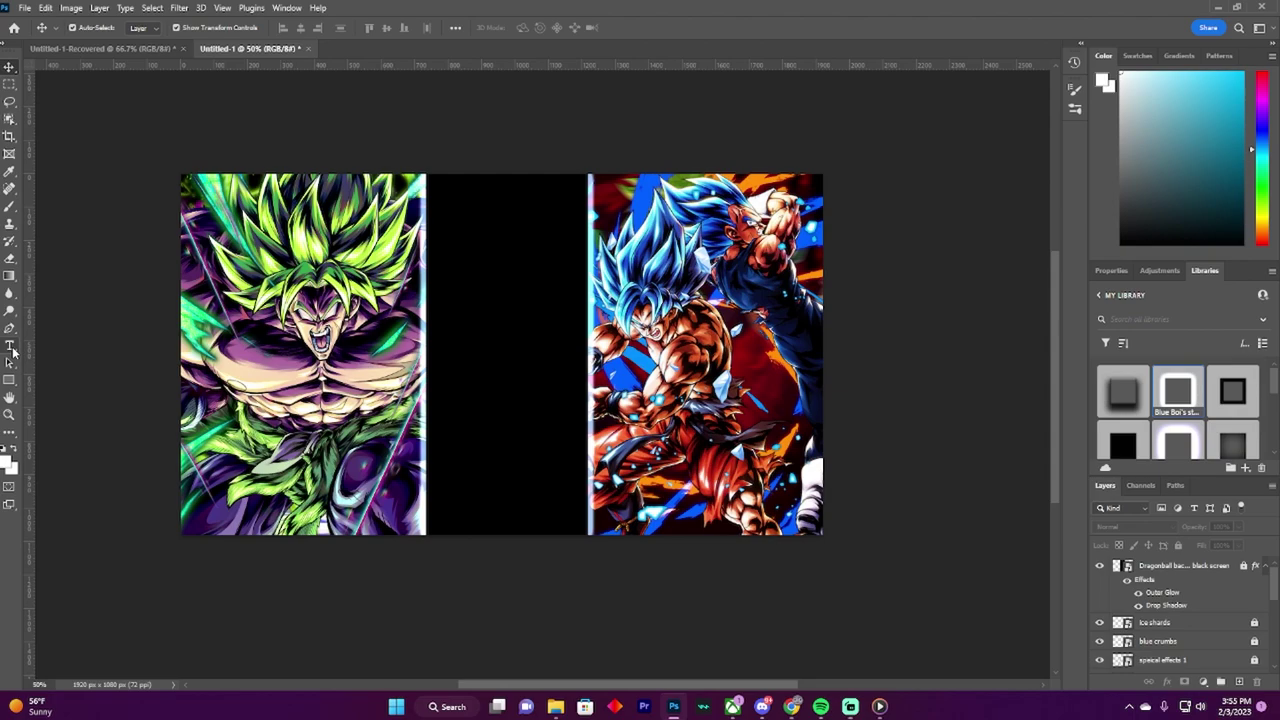
pyautogui.click(12, 348)
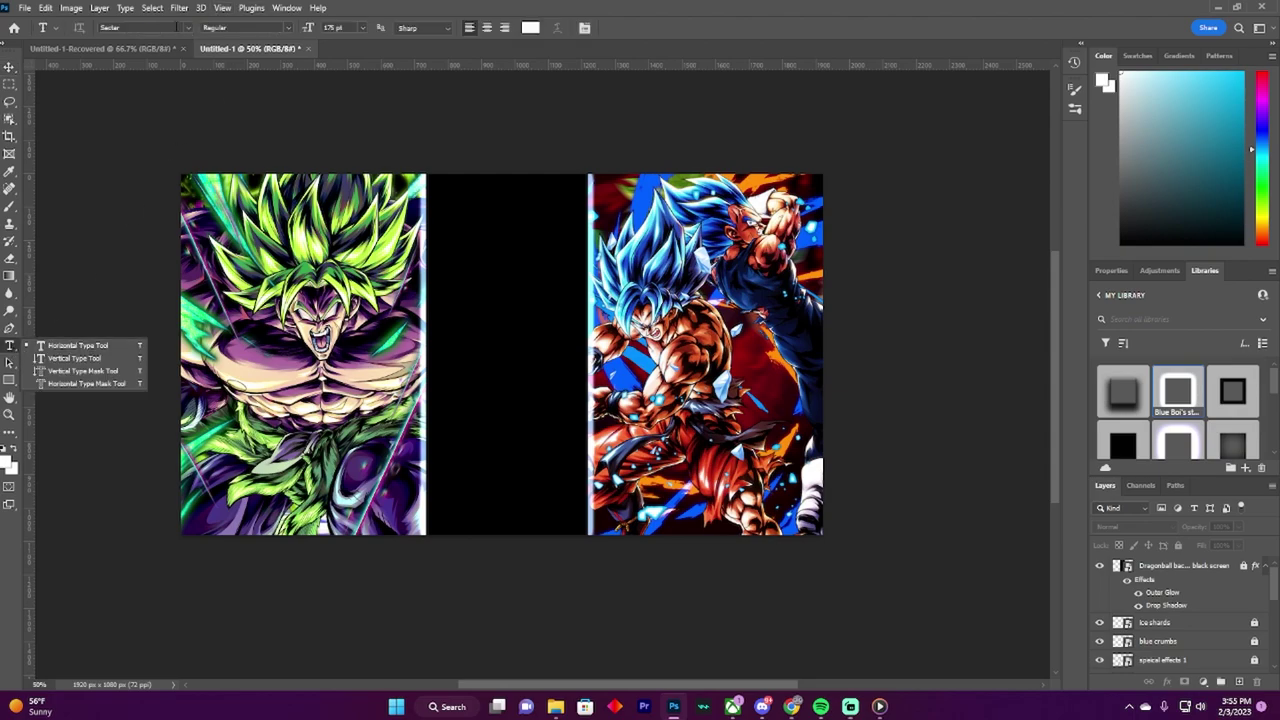
pyautogui.click(187, 27)
pyautogui.scroll(-5, 183, 258)
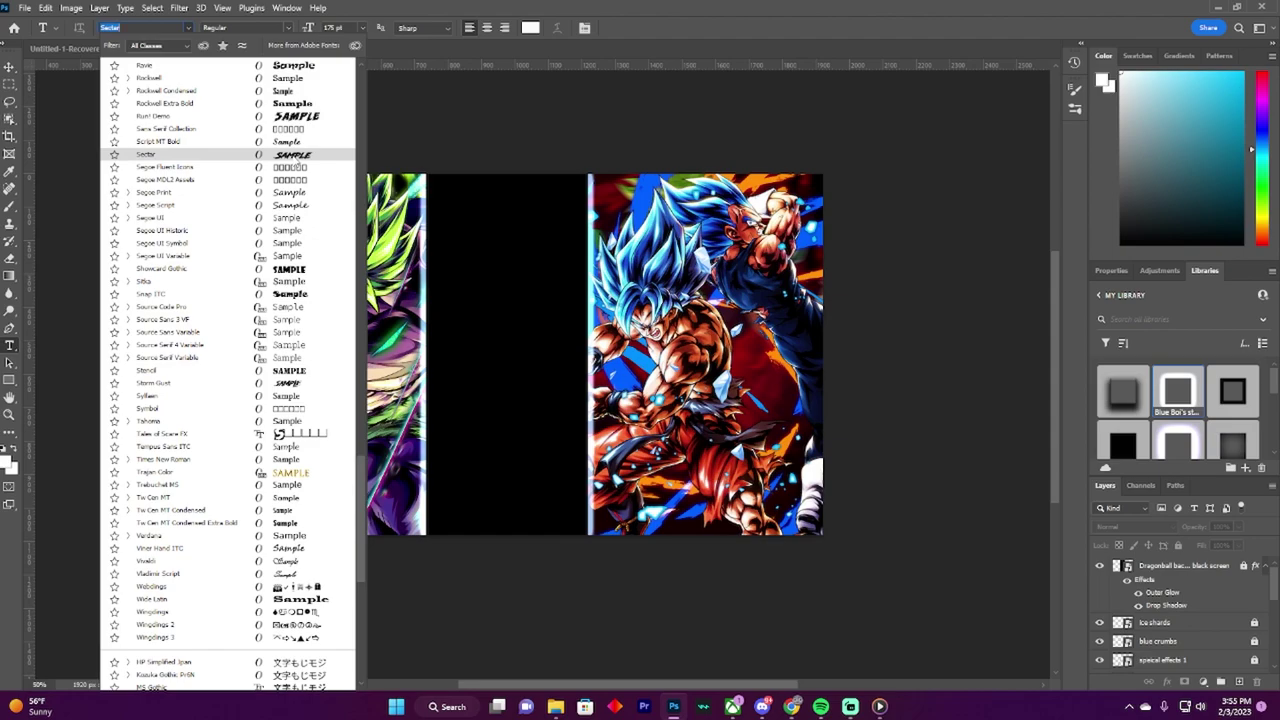
pyautogui.click(292, 158)
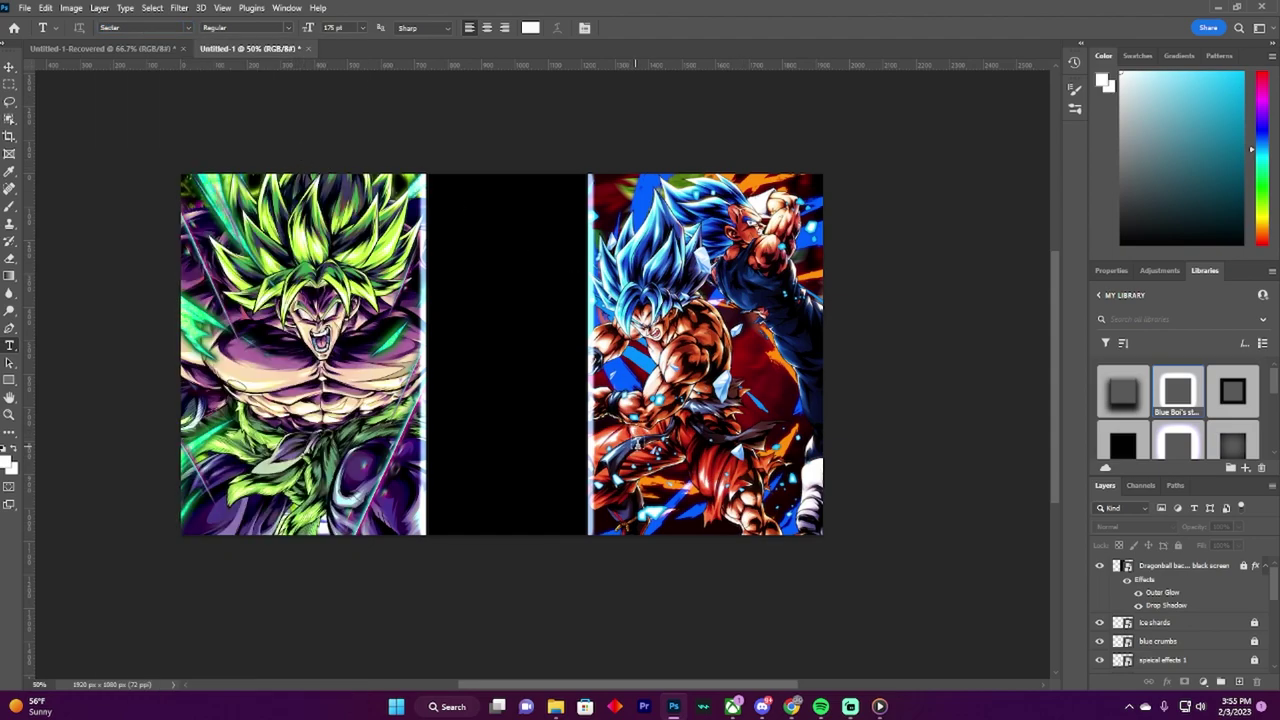
# Step: Type OLMEC on the right panel and scale it to about 89% along its bottom
pyautogui.click(646, 465)
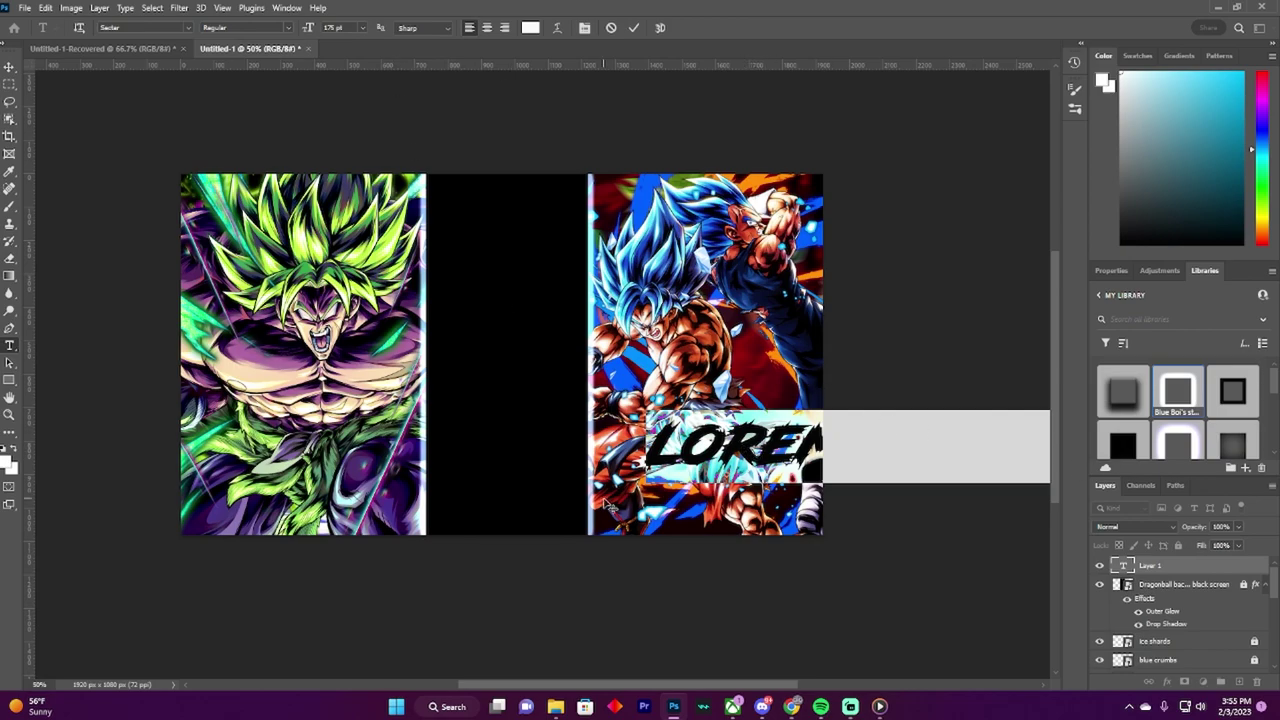
pyautogui.write('OL')
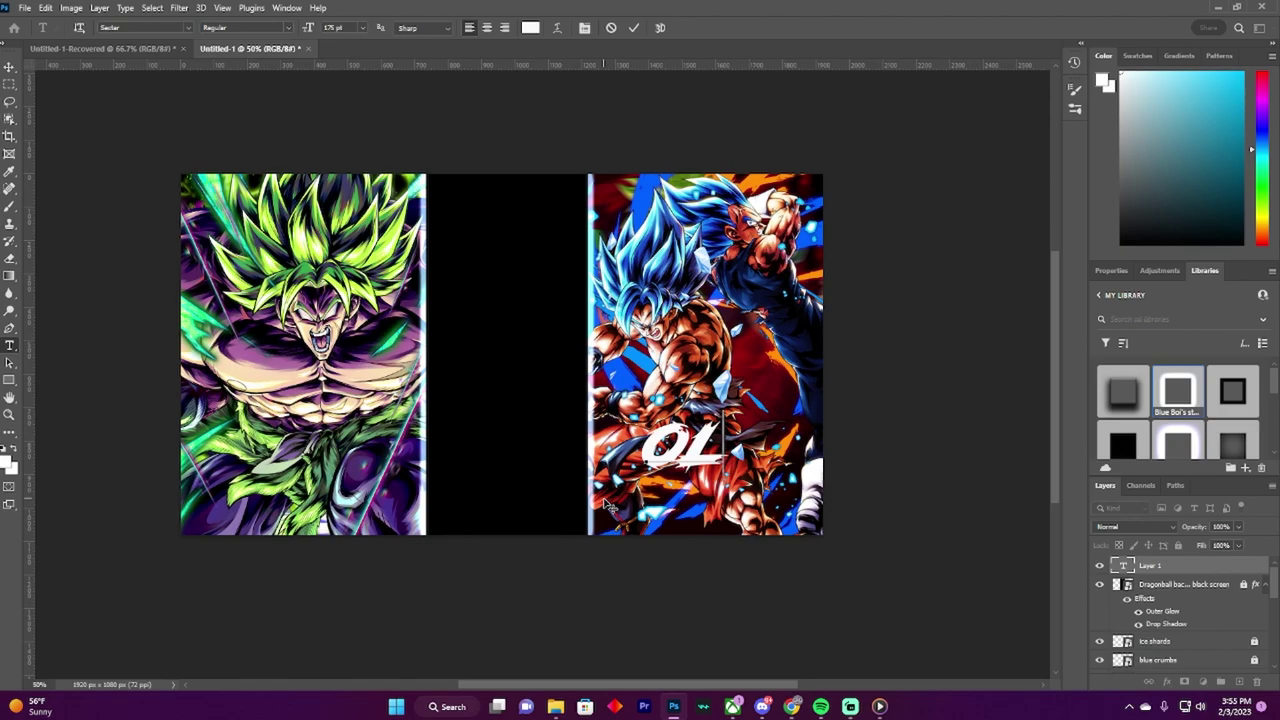
pyautogui.write('MEC')
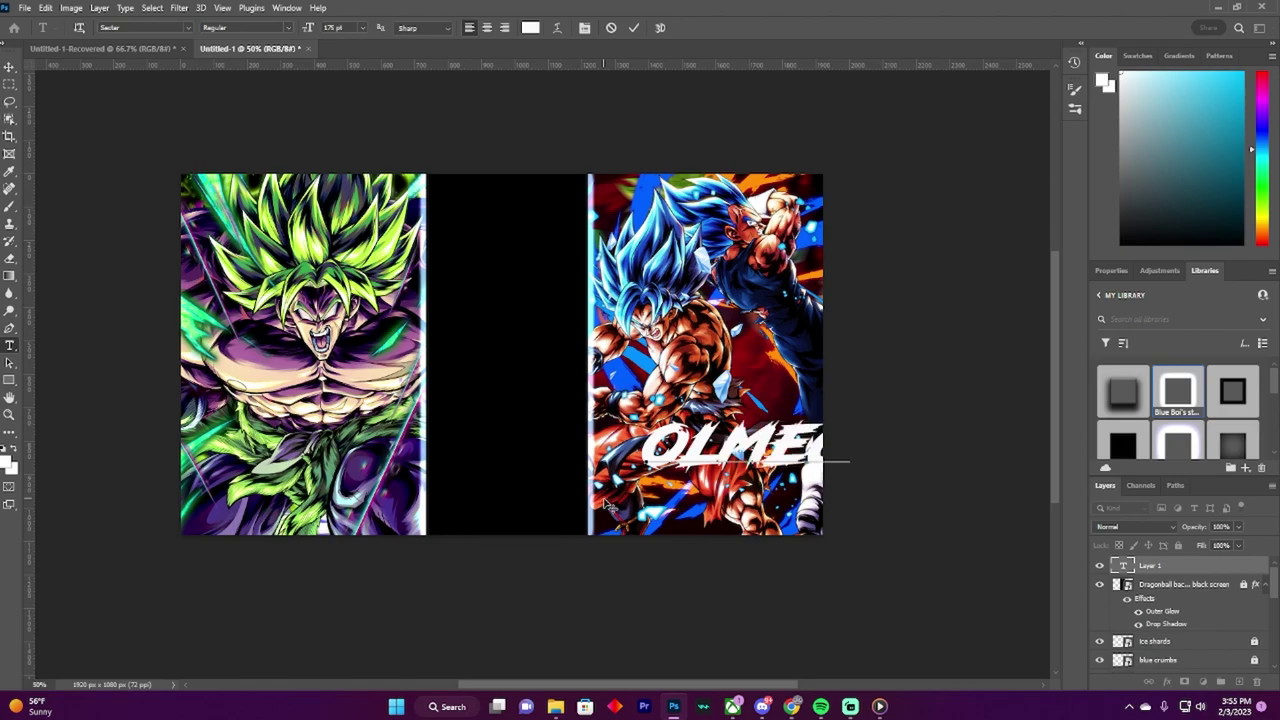
pyautogui.click(9, 66)
pyautogui.hotkey('ctrl', 't')
pyautogui.moveTo(638, 418); pyautogui.dragTo(728, 478)
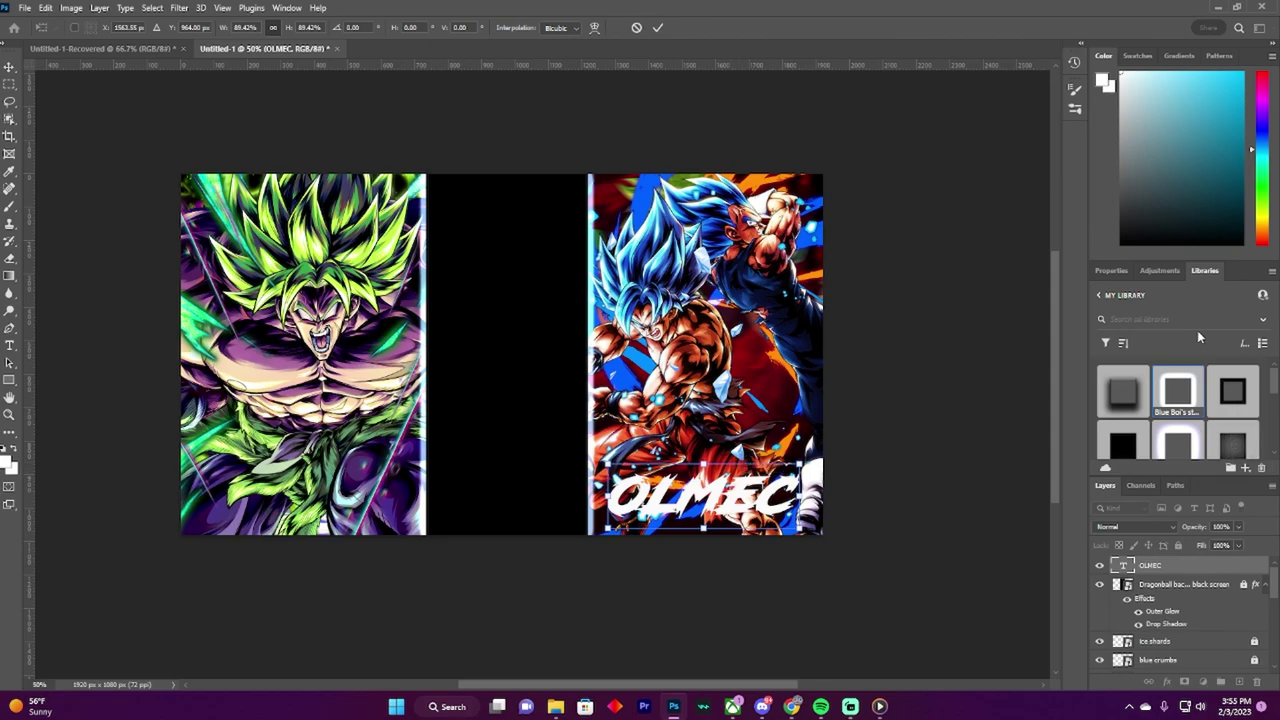
pyautogui.click(1162, 566)
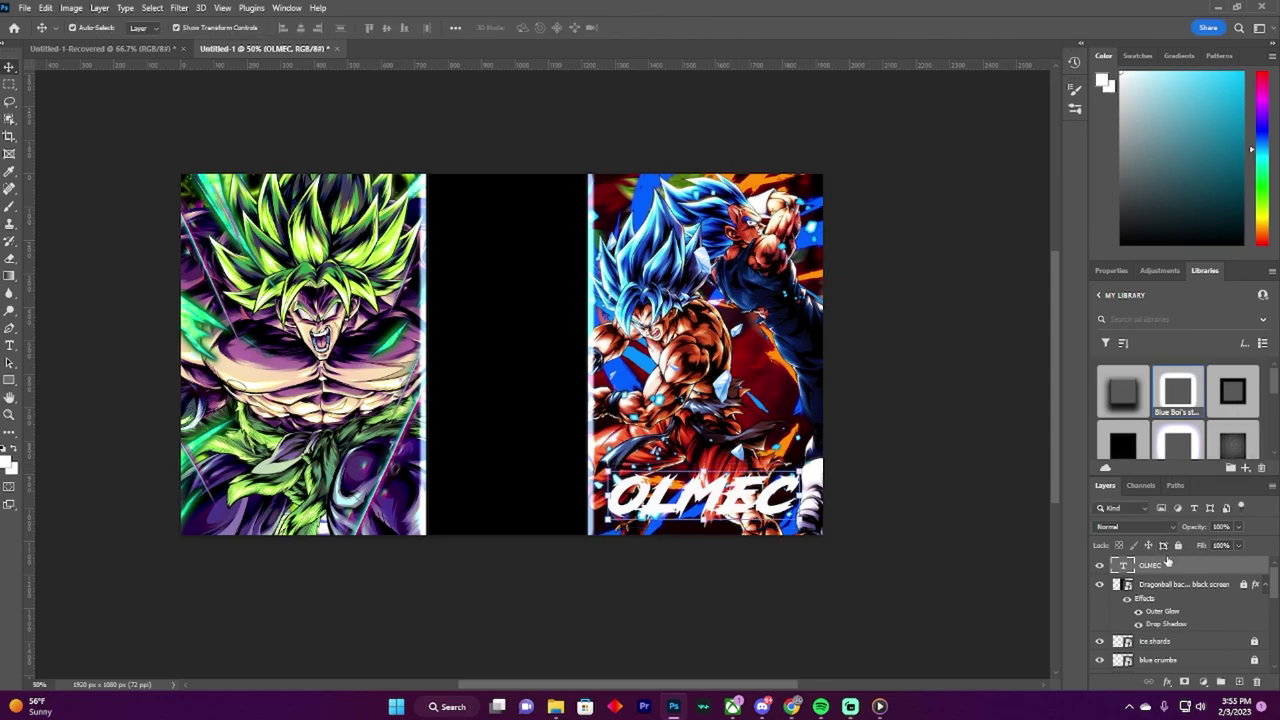
pyautogui.rightClick(1166, 559)
pyautogui.click(1086, 78)
pyautogui.moveTo(902, 180); pyautogui.dragTo(619, 230)
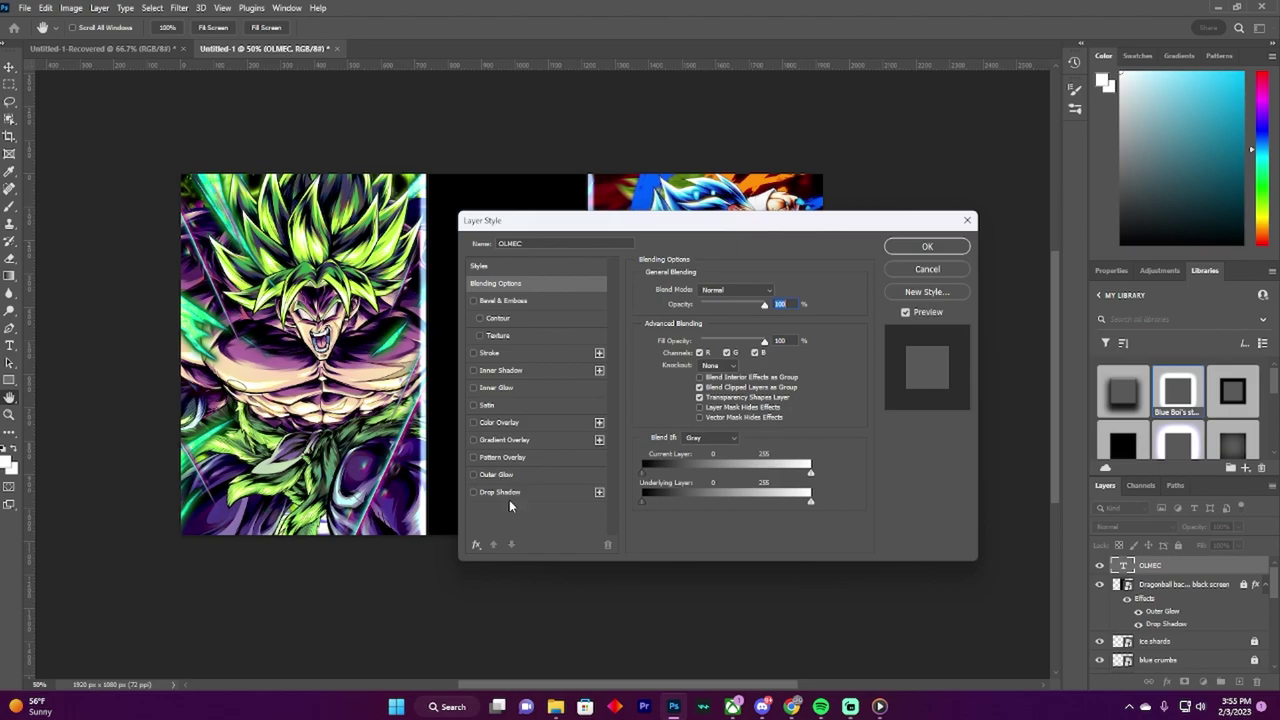
pyautogui.moveTo(638, 223); pyautogui.dragTo(822, 96)
pyautogui.click(658, 365)
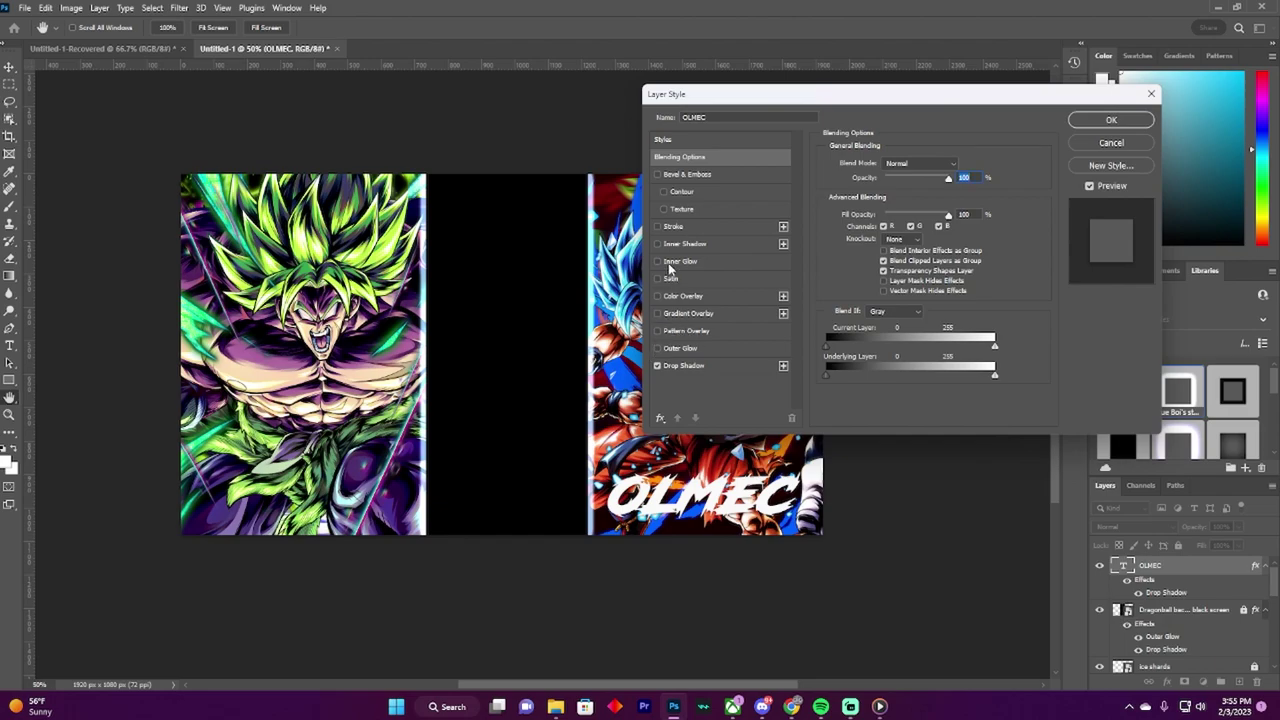
pyautogui.click(658, 227)
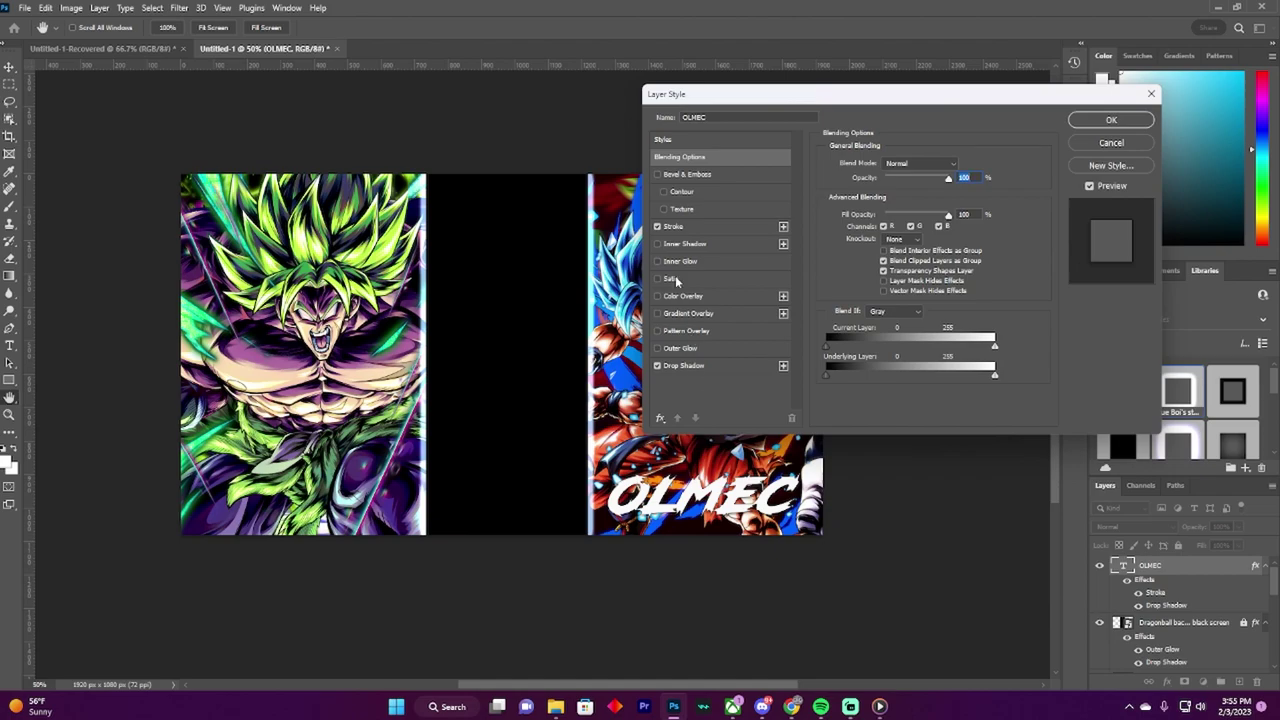
pyautogui.moveTo(1116, 97); pyautogui.dragTo(755, 318)
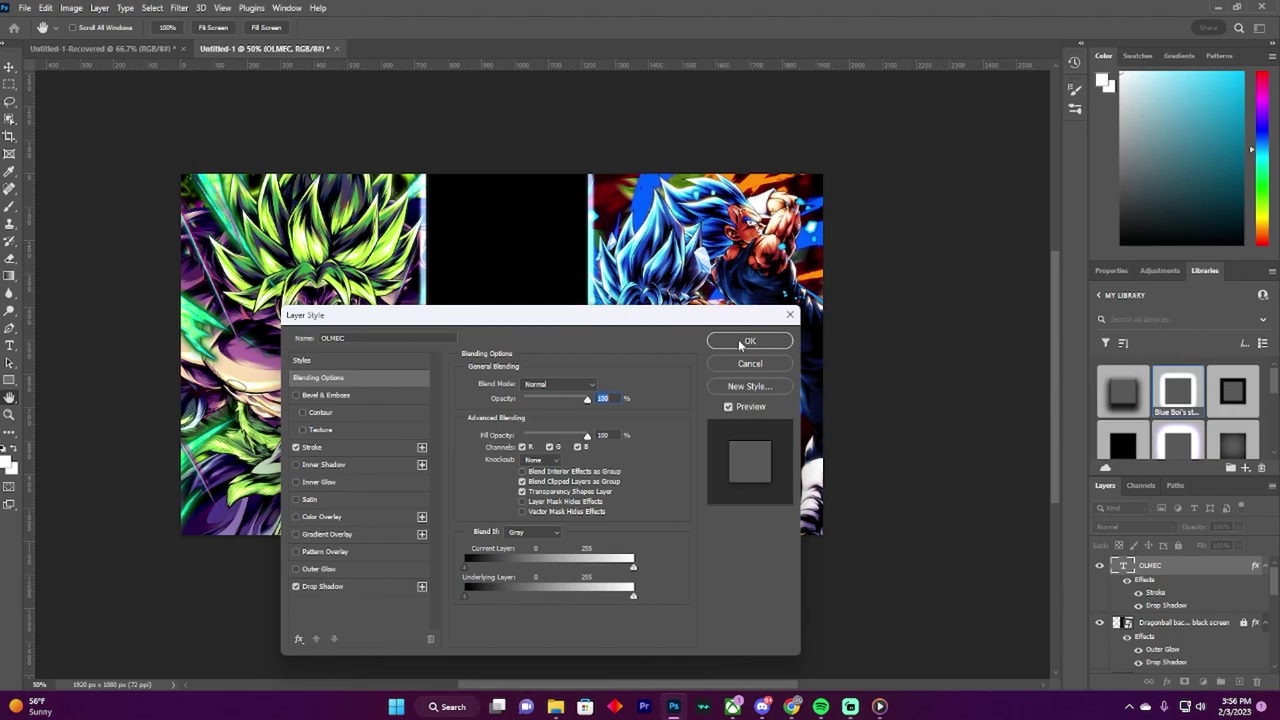
pyautogui.click(788, 315)
pyautogui.scroll(-5, 1176, 430)
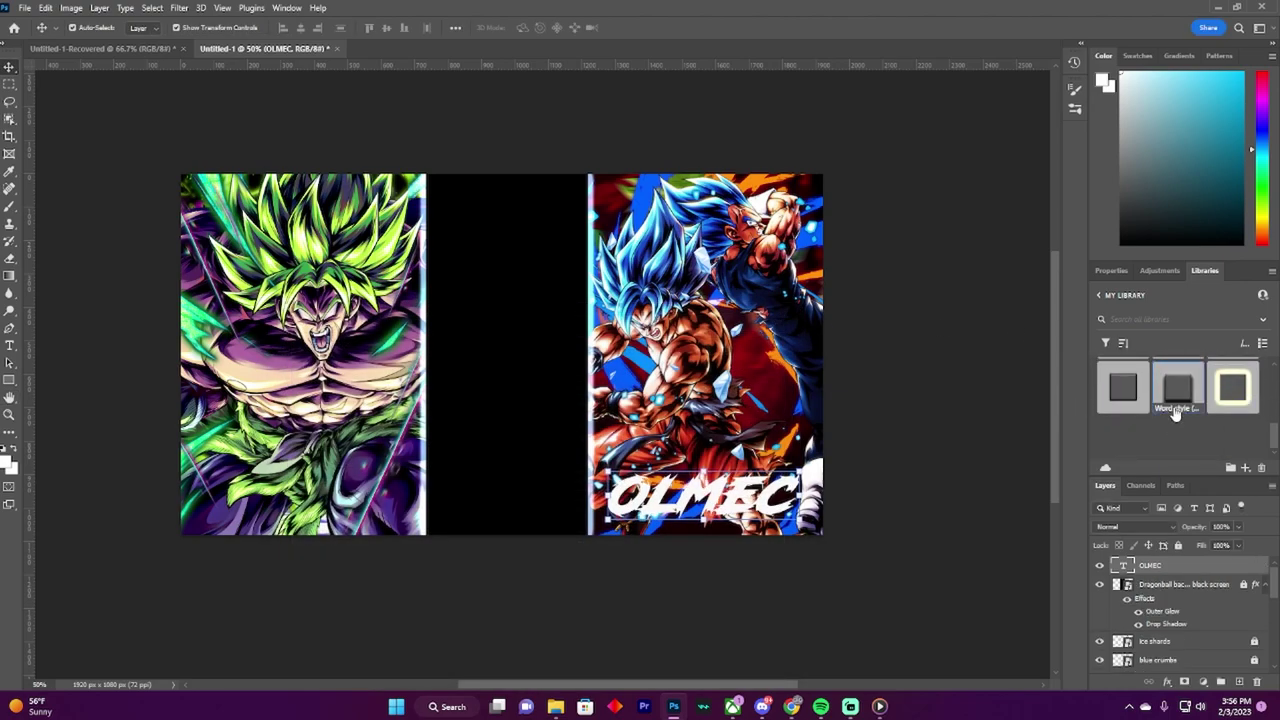
# Step: Apply the saved Word library style to the OLMEC text
pyautogui.click(1130, 400)
pyautogui.click(1160, 395)
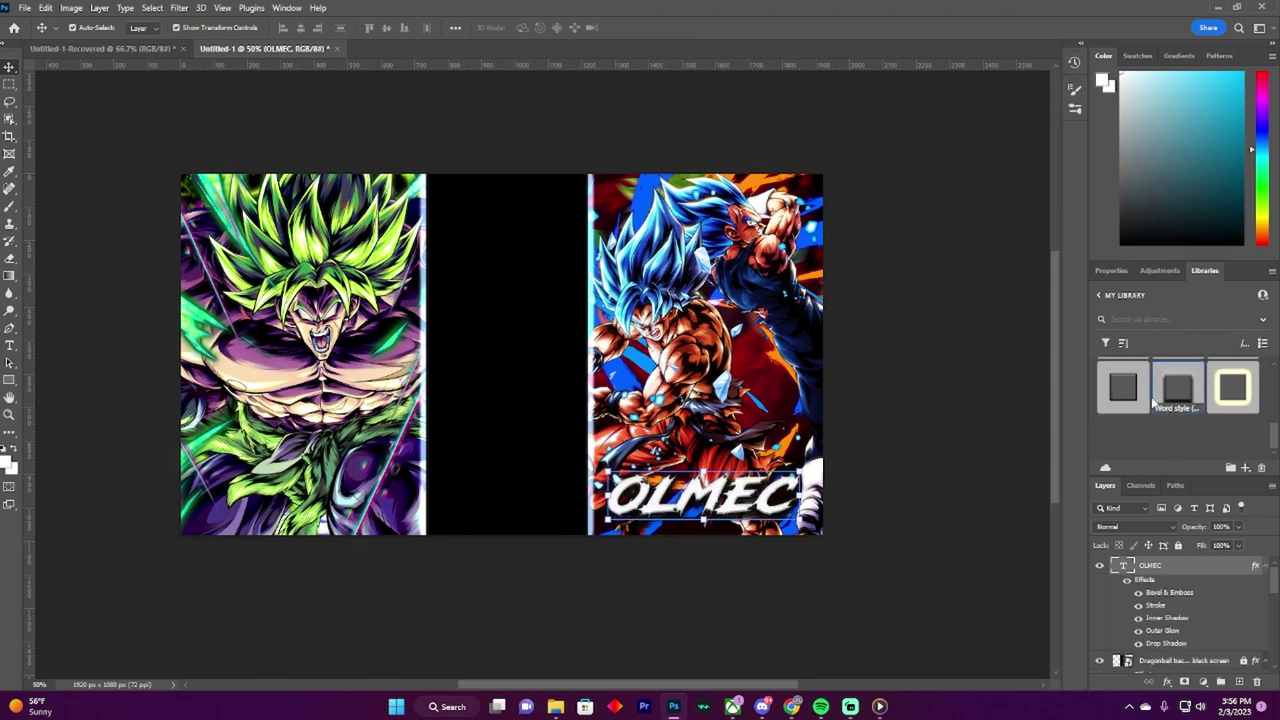
pyautogui.scroll(1, 1165, 405)
pyautogui.scroll(-1, 1168, 410)
# Step: Review OLMEC's effects in Blending Options, cancel New Style, and close the dialog
pyautogui.rightClick(1177, 570)
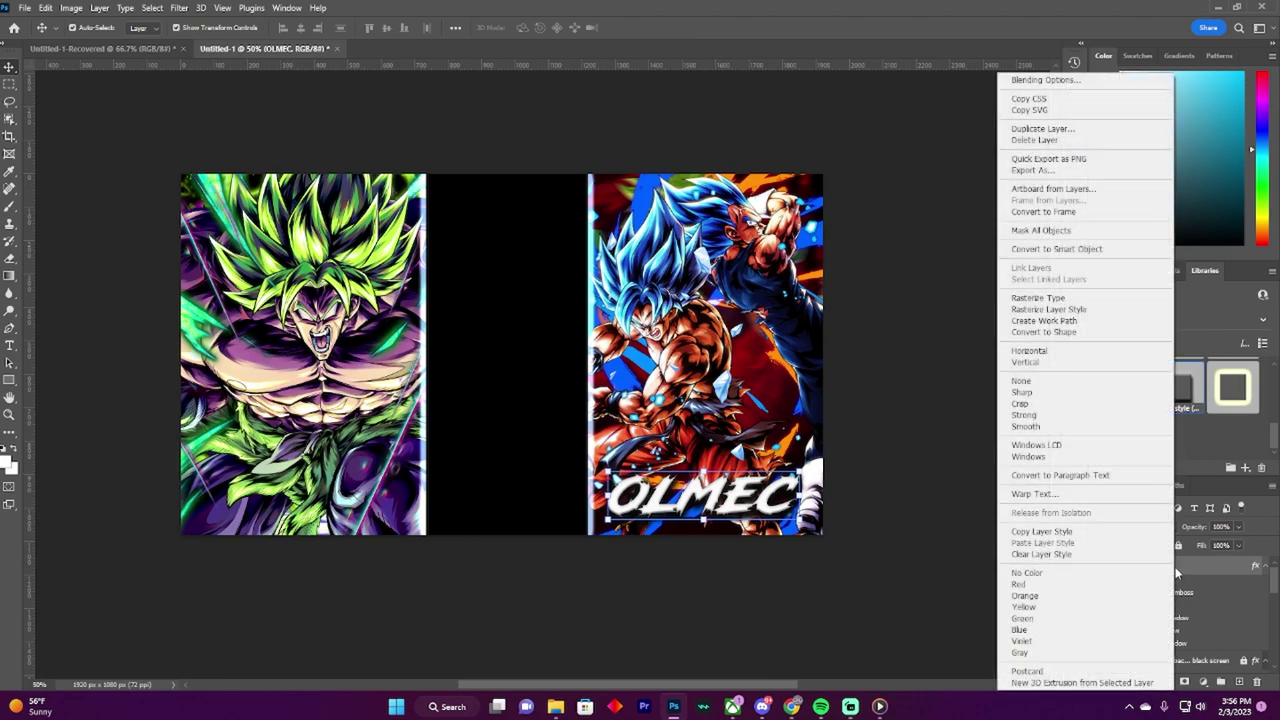
pyautogui.click(1045, 80)
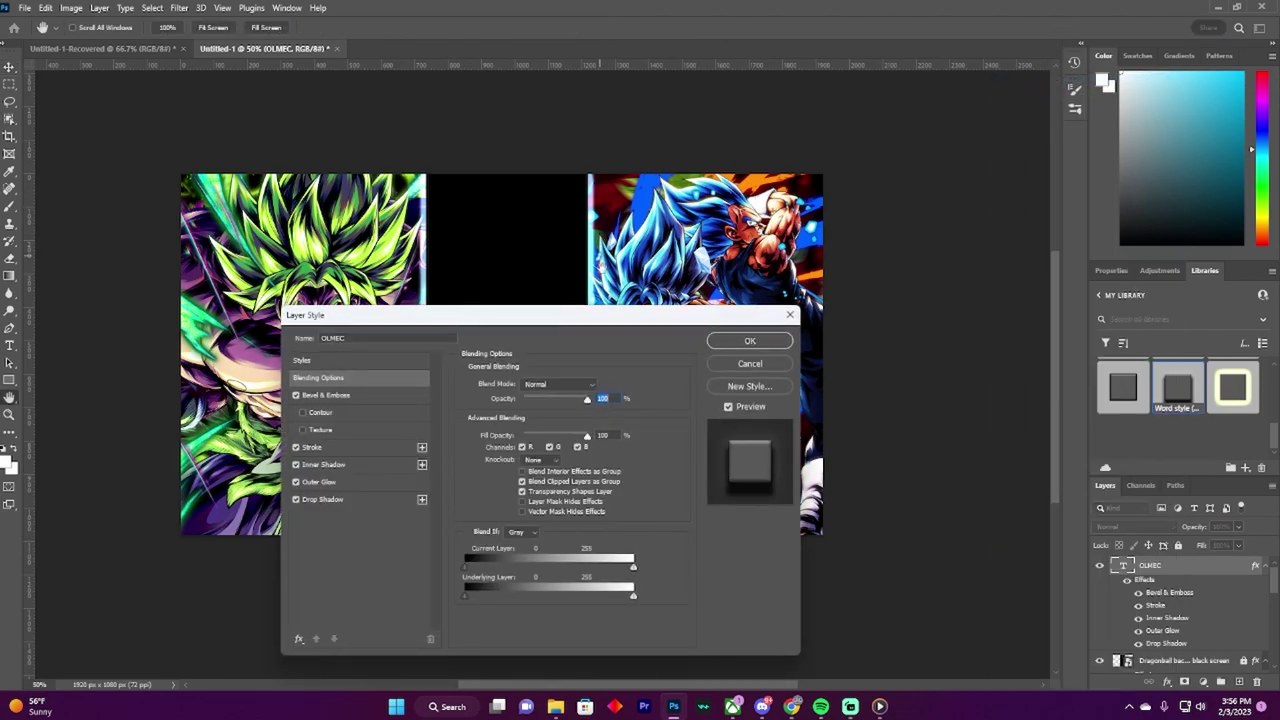
pyautogui.moveTo(605, 318); pyautogui.dragTo(441, 180)
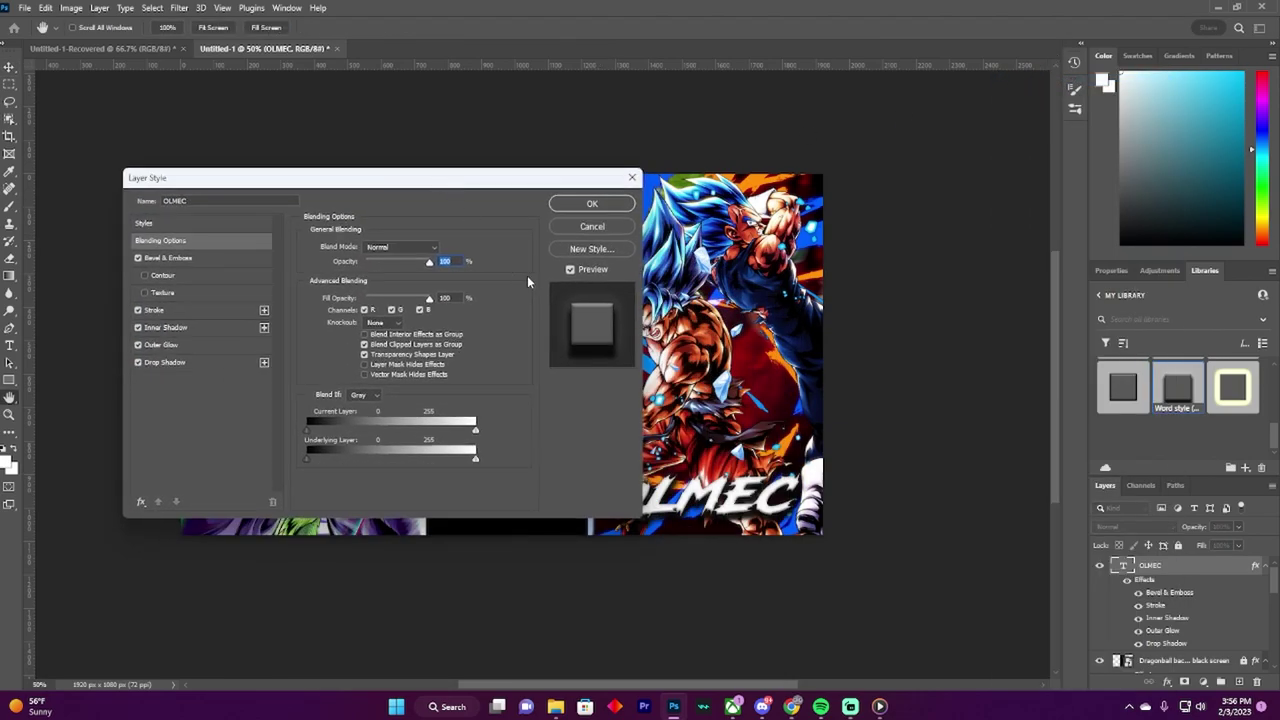
pyautogui.click(612, 251)
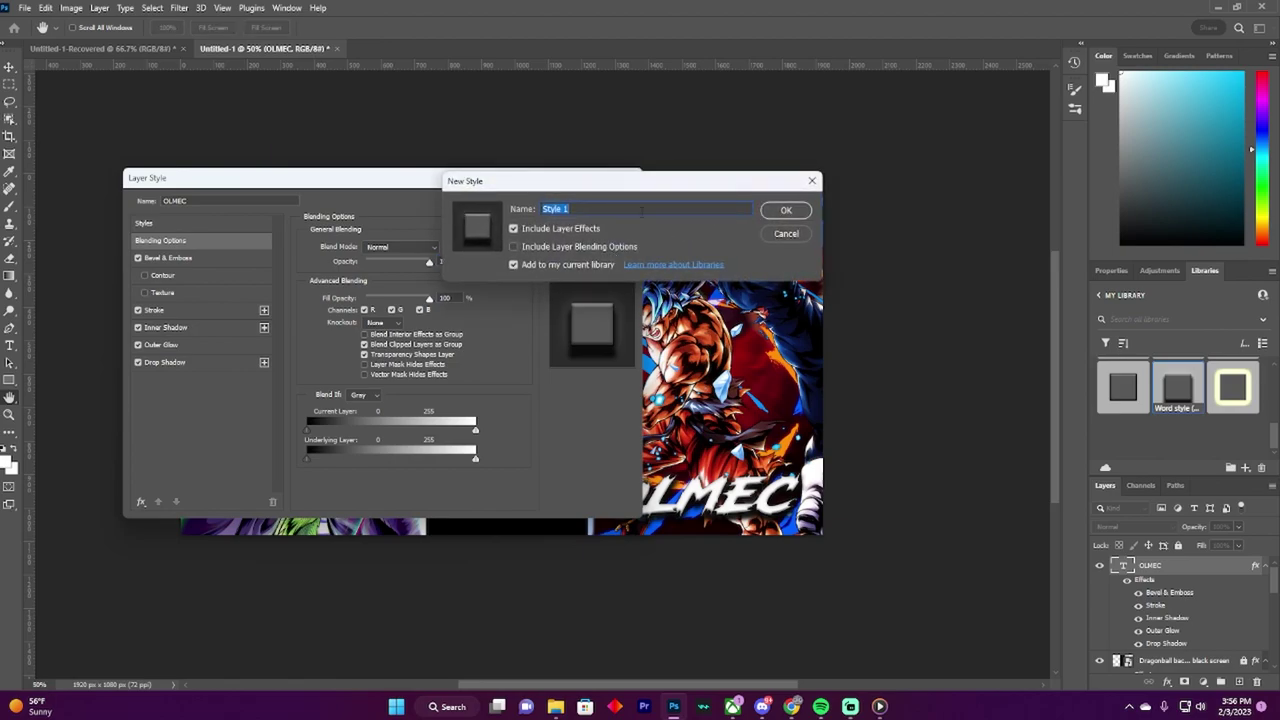
pyautogui.click(812, 181)
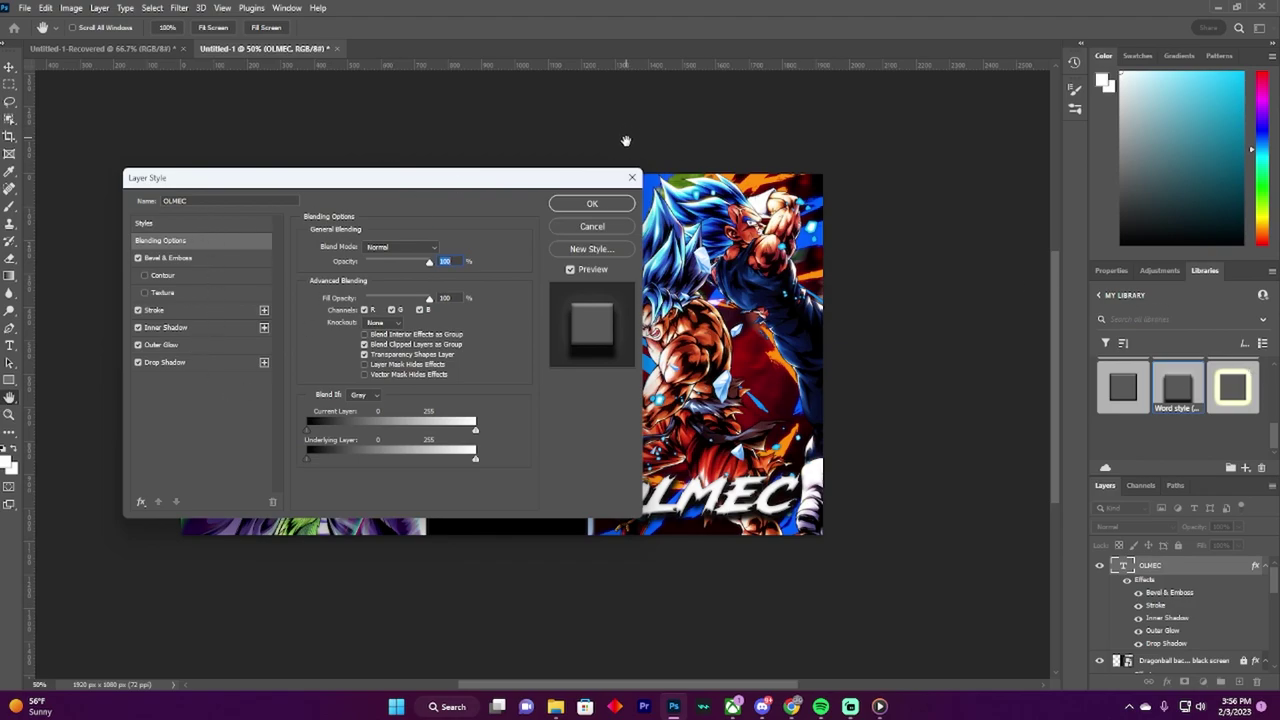
pyautogui.click(632, 179)
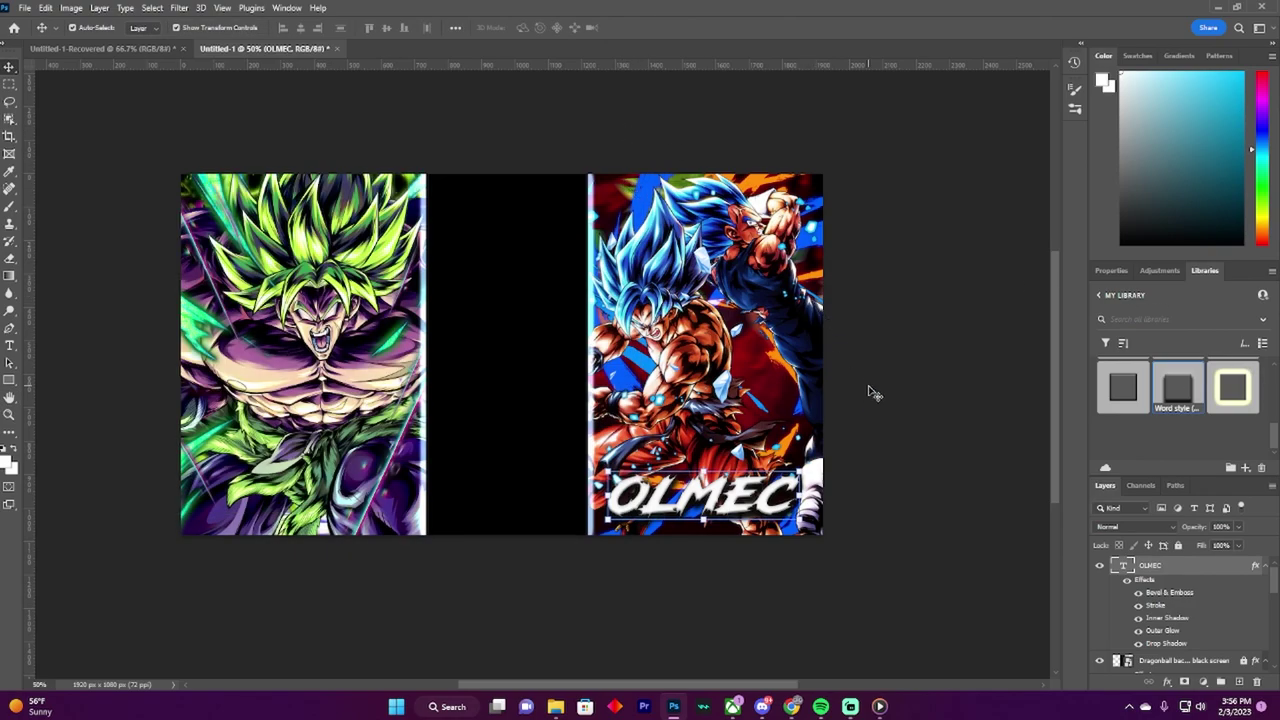